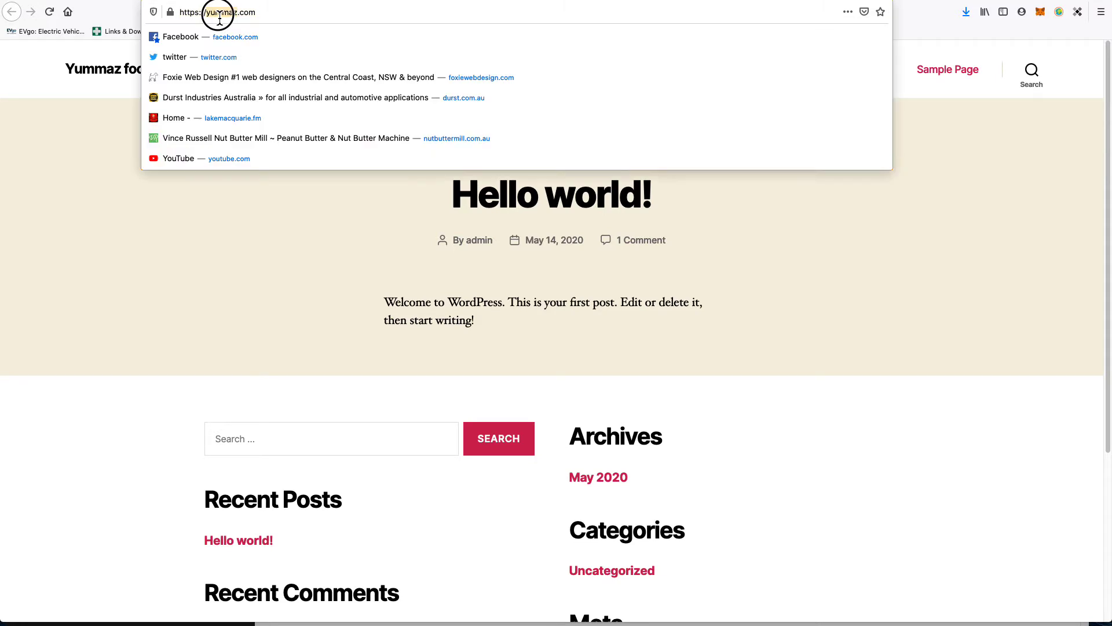
# Step: Load yummaz.com and log in to cPanel using the saved login details
pyautogui.click(384, 302)
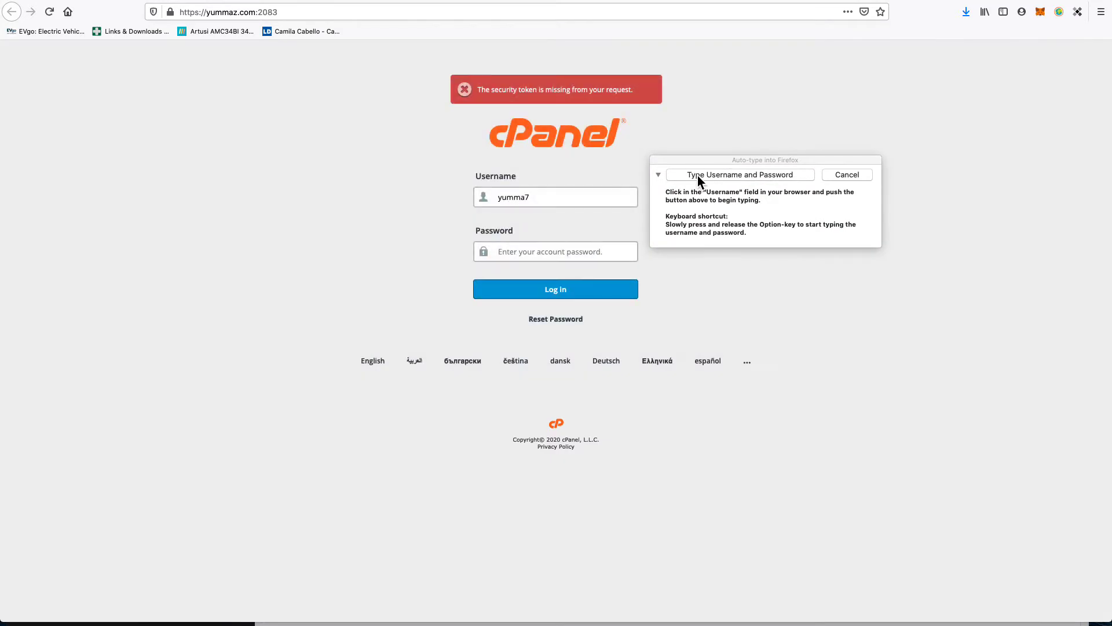
pyautogui.click(697, 176)
pyautogui.click(517, 294)
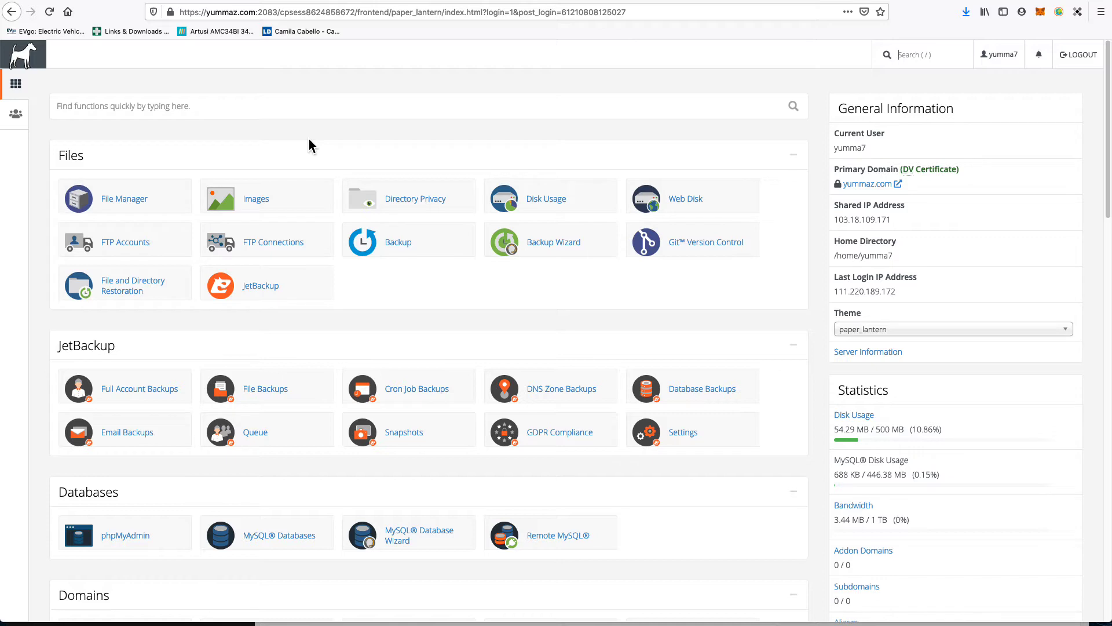
# Step: Scroll down to cPanel's Email section and open Email Accounts
pyautogui.scroll(-3, 336, 286)
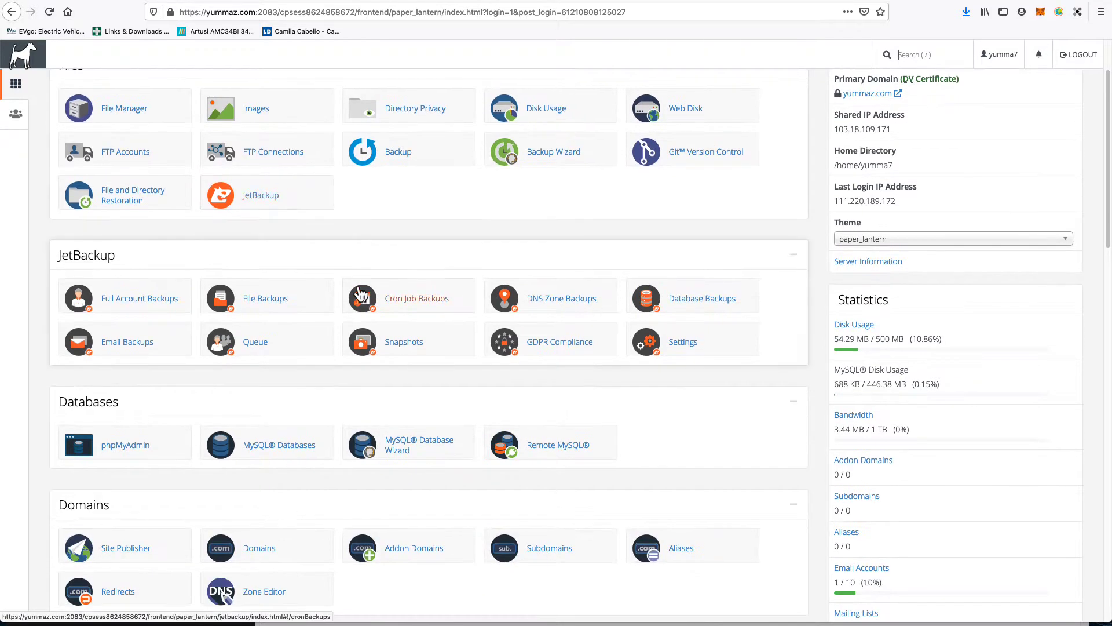
pyautogui.scroll(3, 359, 295)
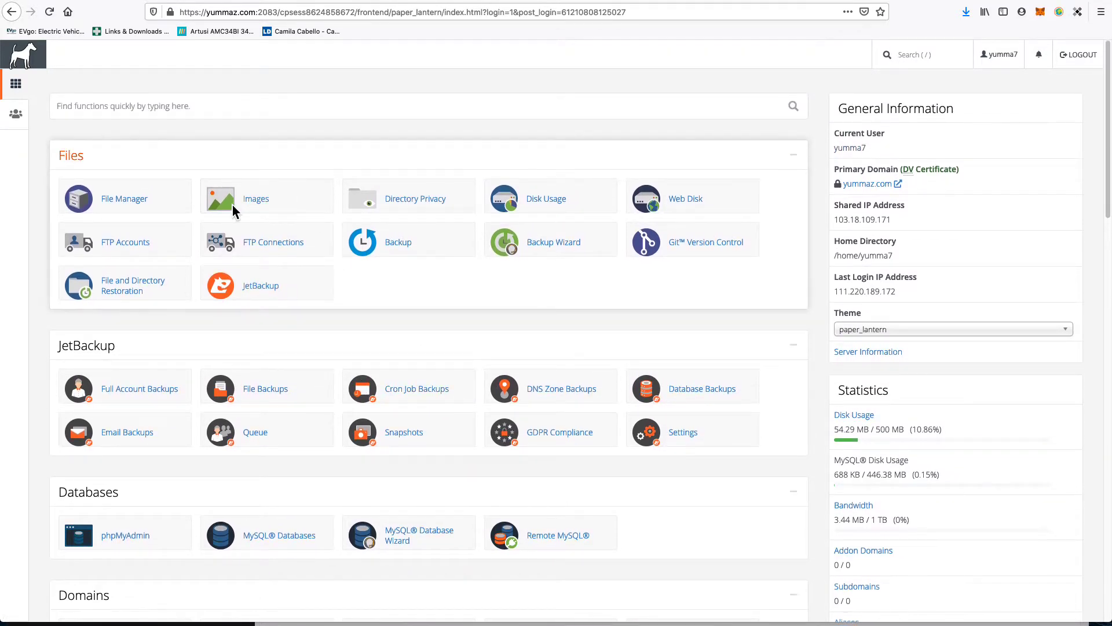
pyautogui.scroll(-10, 310, 429)
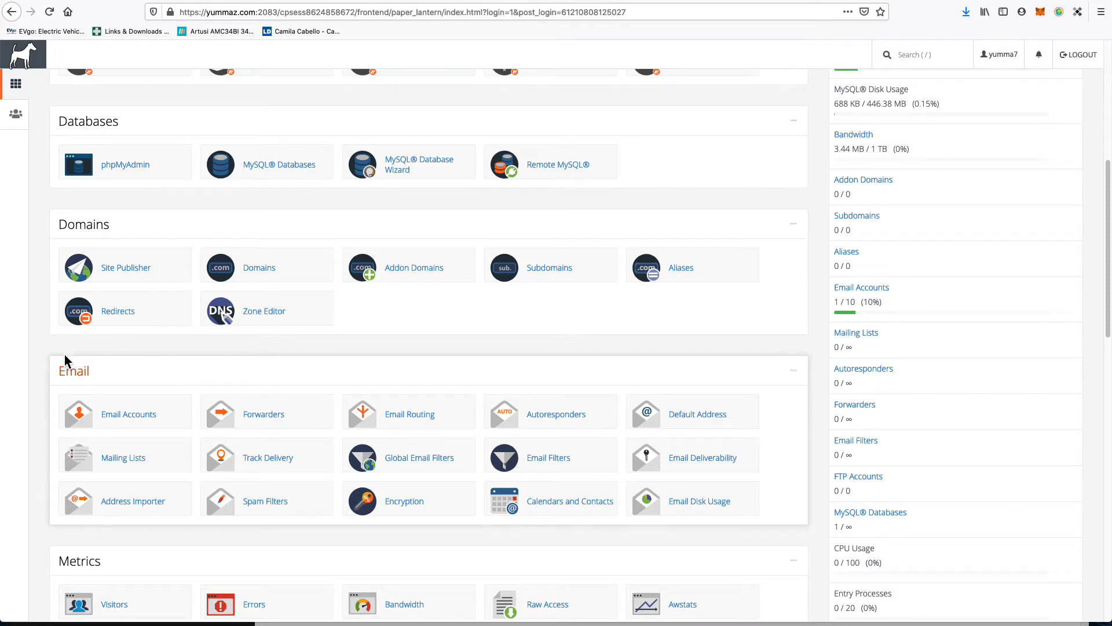
pyautogui.click(121, 417)
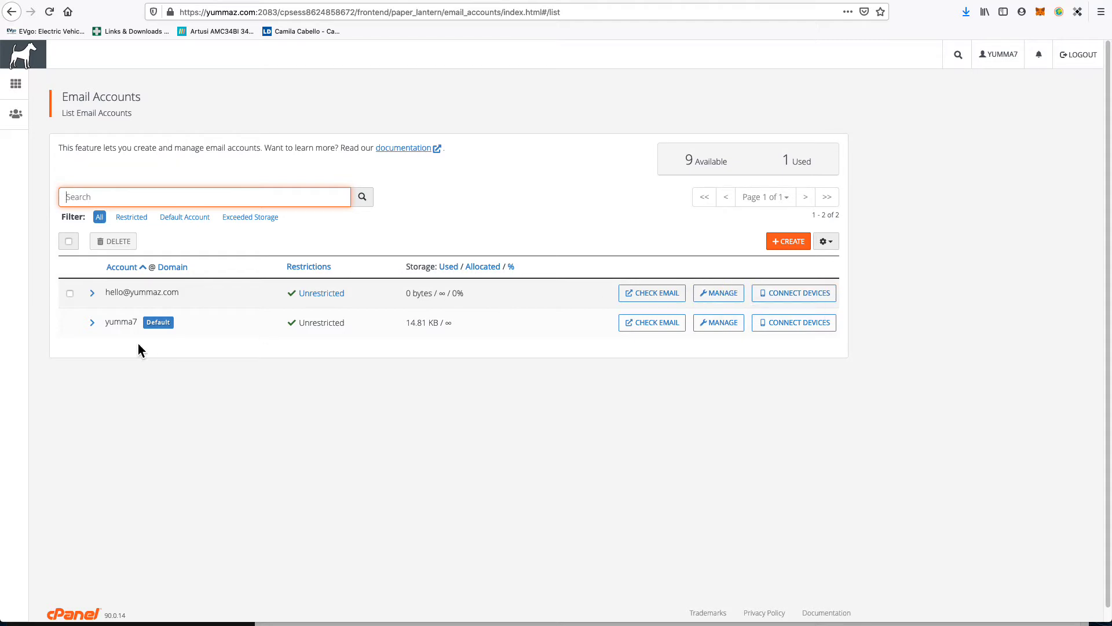
pyautogui.click(69, 294)
pyautogui.click(114, 241)
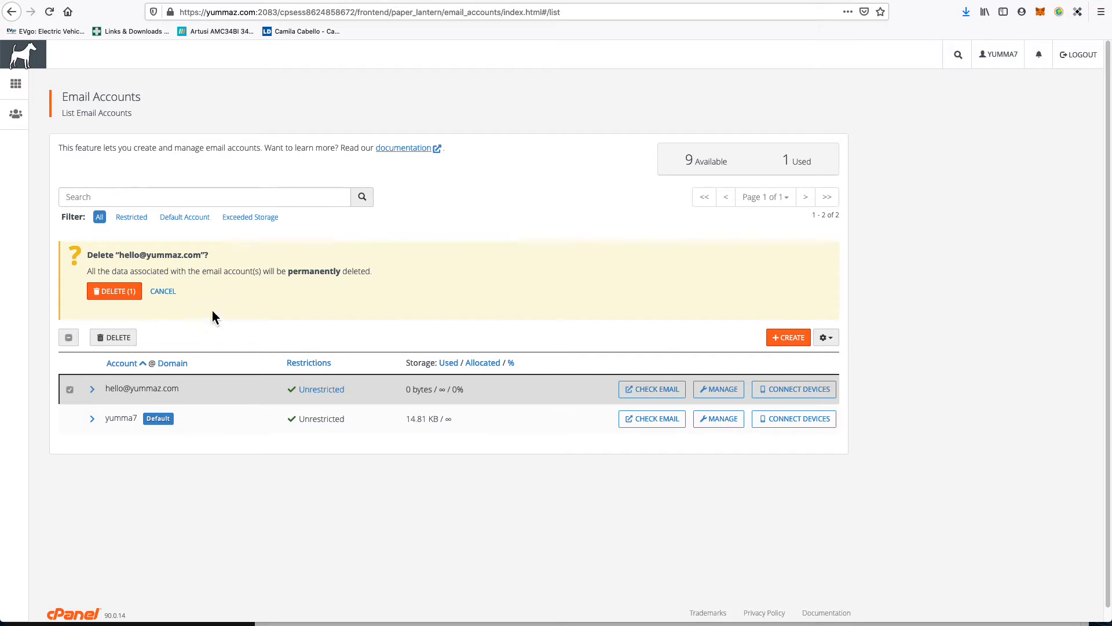
pyautogui.click(122, 298)
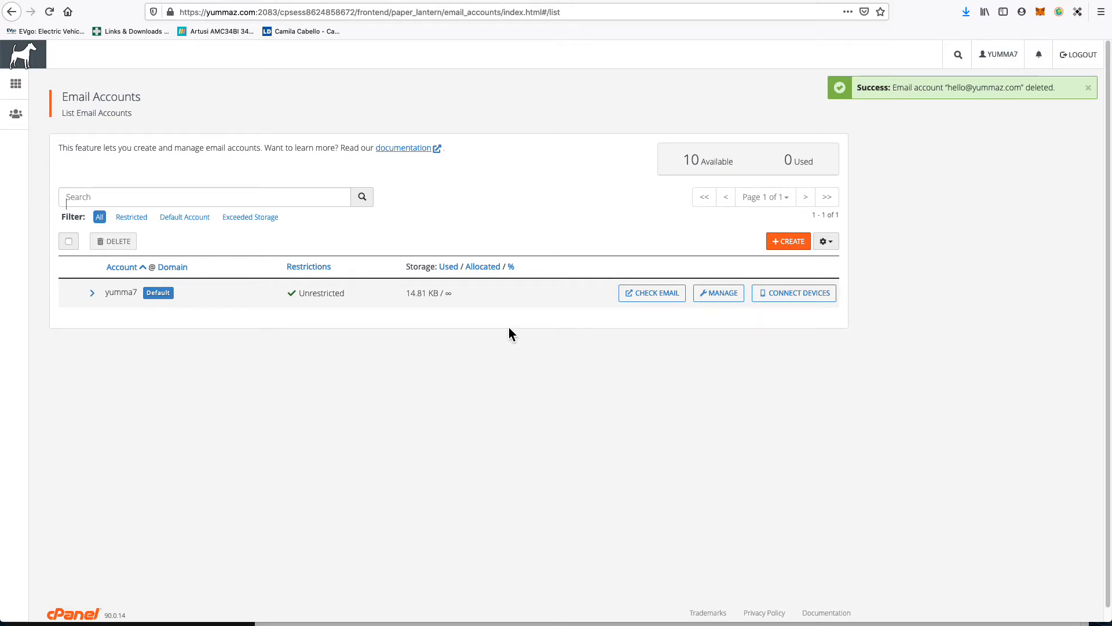
pyautogui.click(798, 243)
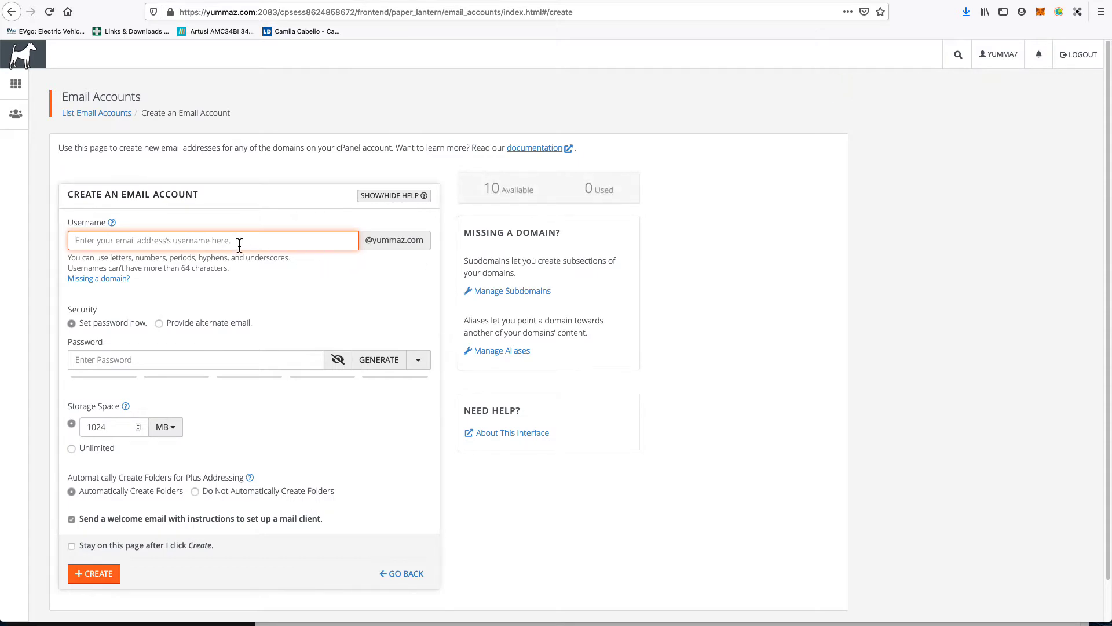
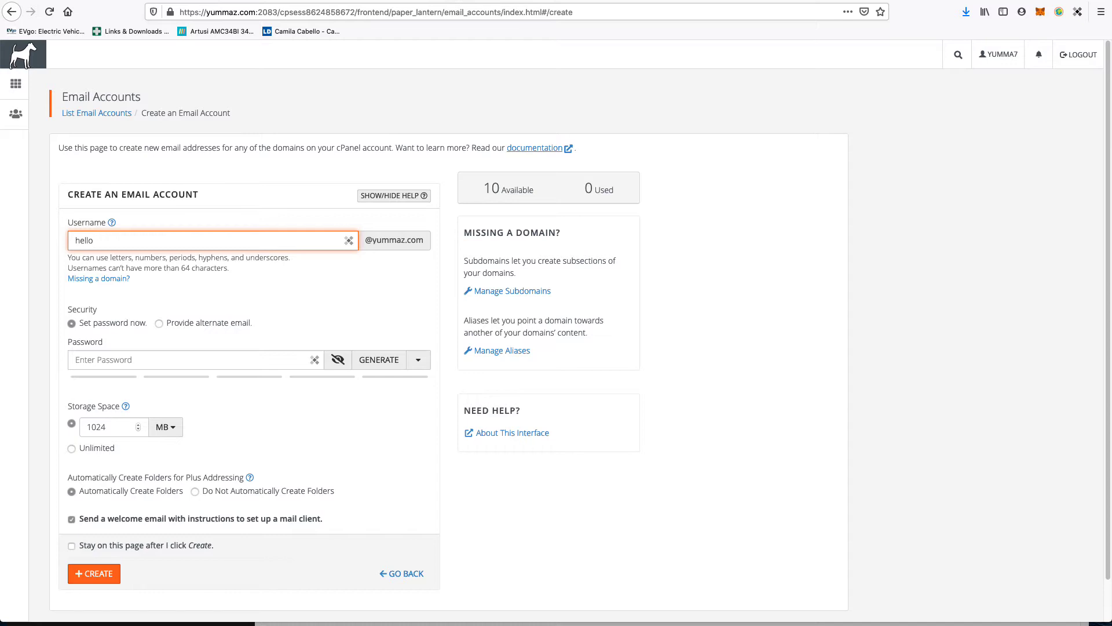
pyautogui.press('super+Tab')
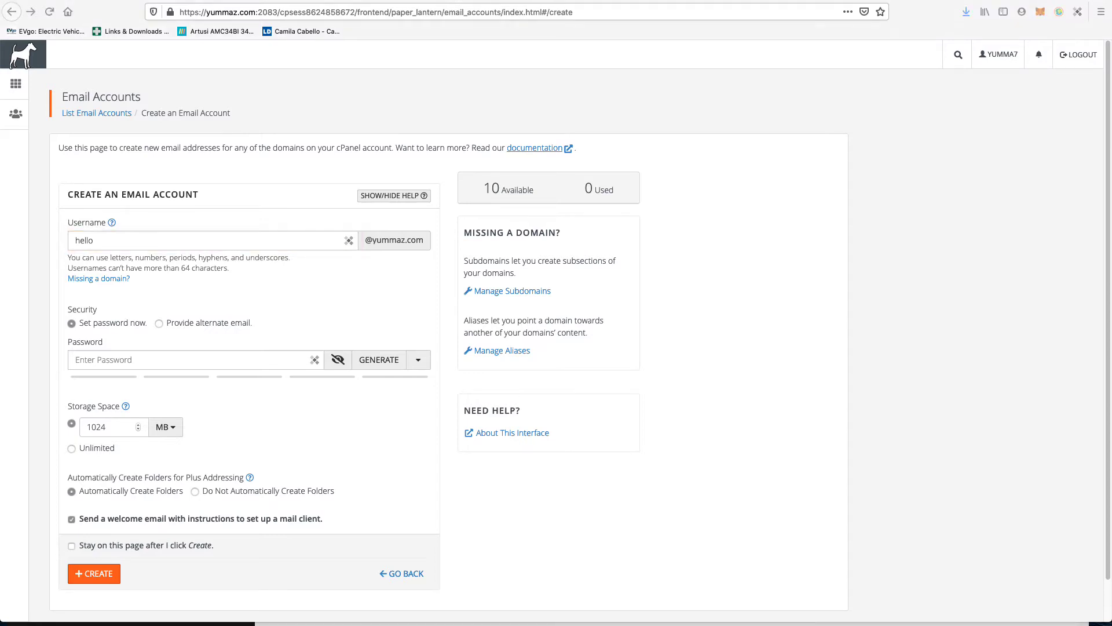
pyautogui.moveTo(1, 60); pyautogui.dragTo(139, 161)
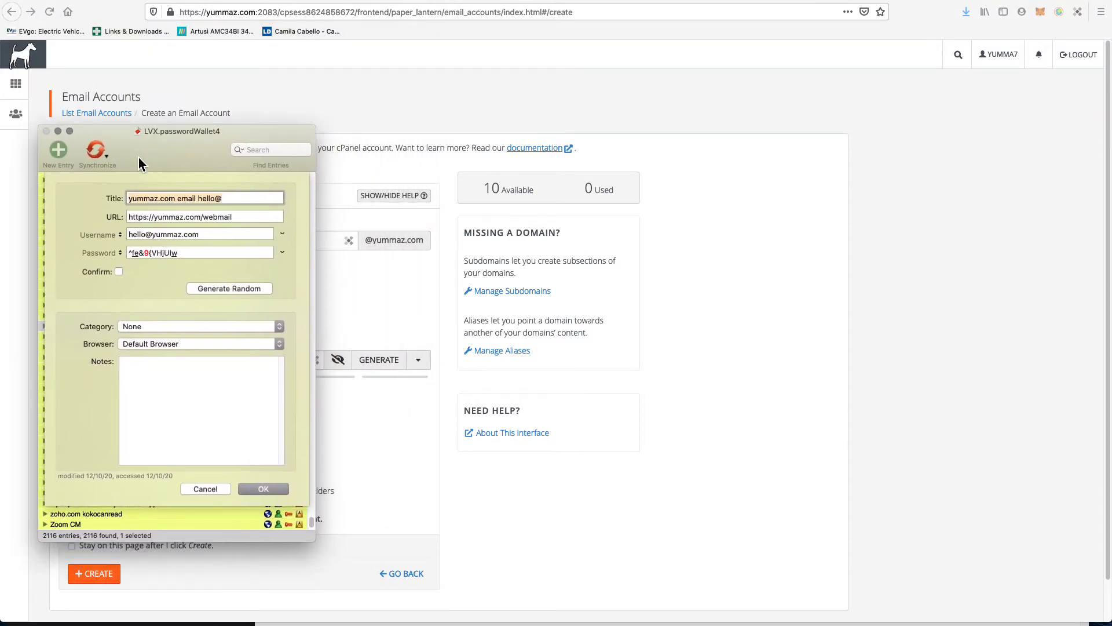
pyautogui.click(190, 253)
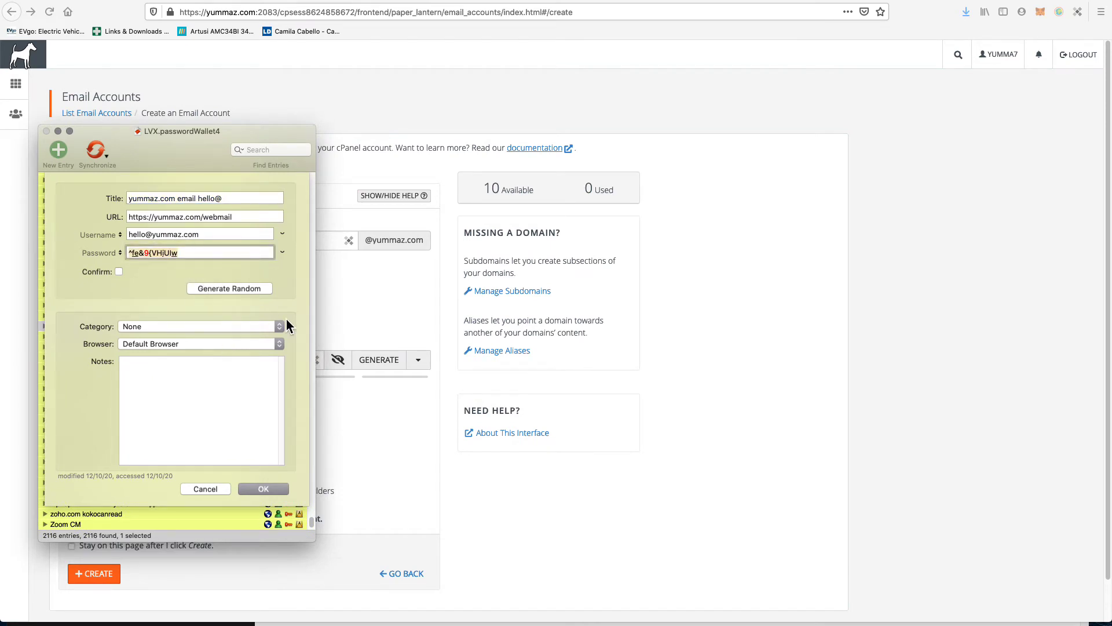
pyautogui.click(359, 335)
pyautogui.click(382, 364)
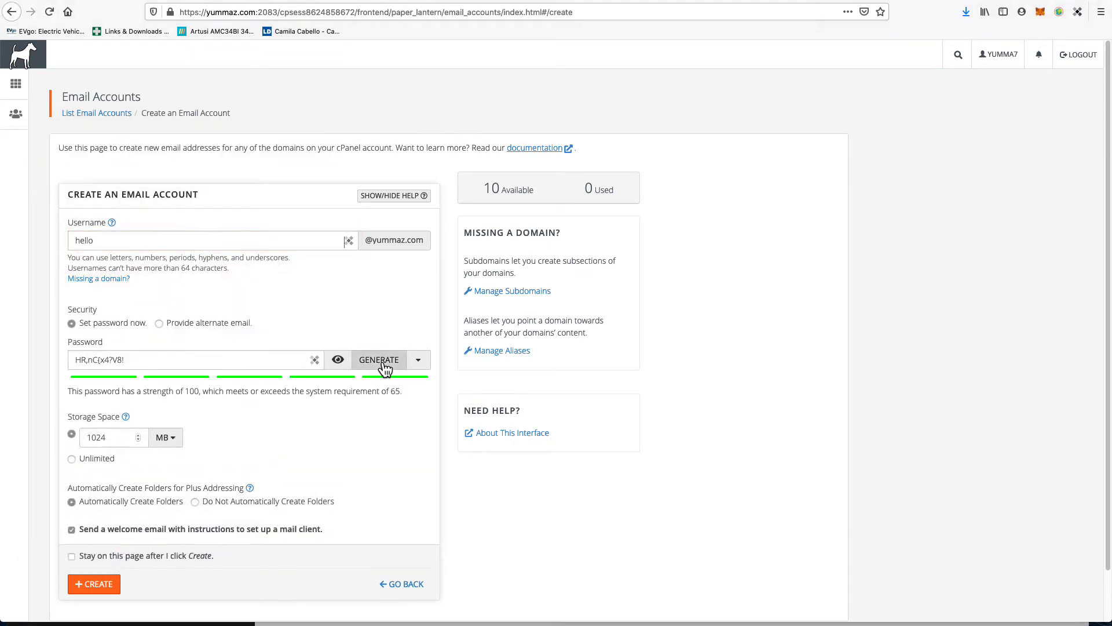
pyautogui.tripleClick(192, 359)
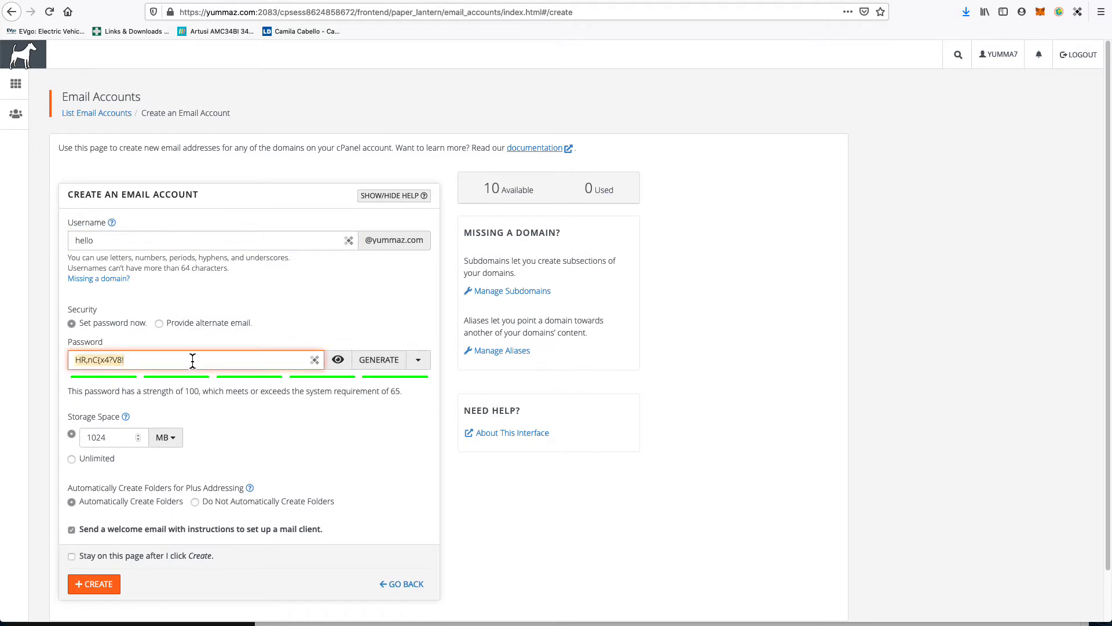
pyautogui.press('super+v')
pyautogui.tripleClick(142, 367)
pyautogui.press('Left')
pyautogui.click(81, 460)
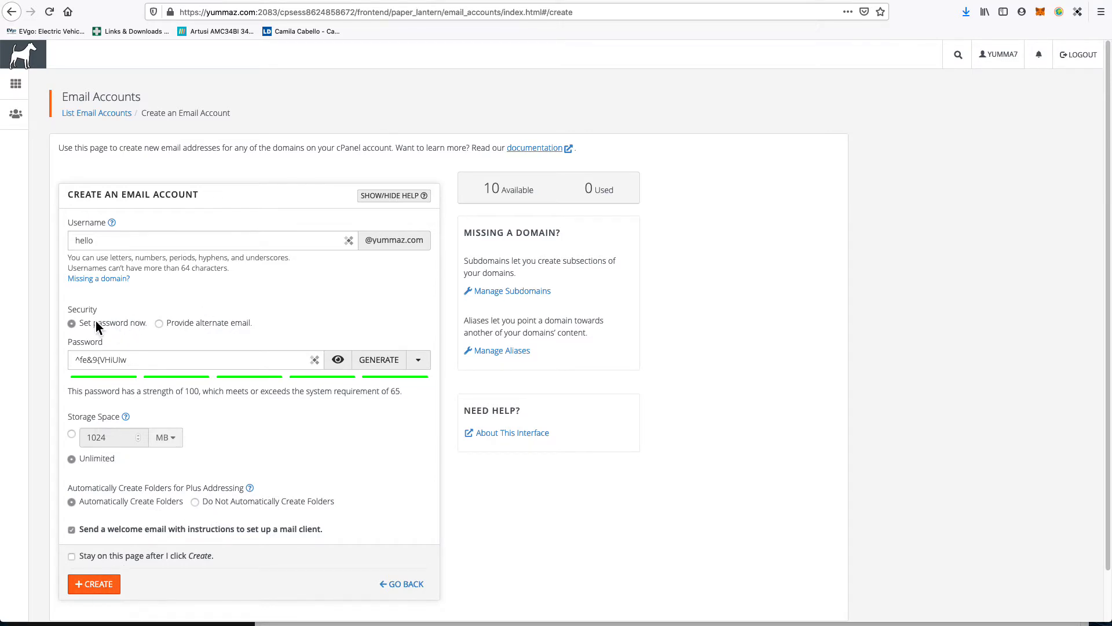
pyautogui.doubleClick(92, 240)
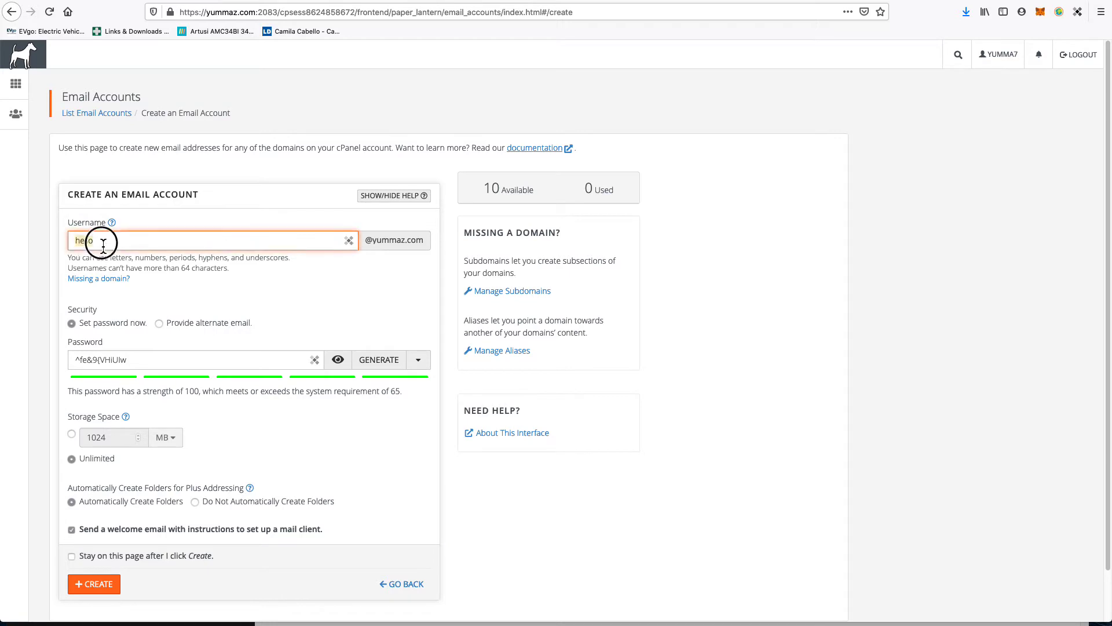
pyautogui.tripleClick(132, 360)
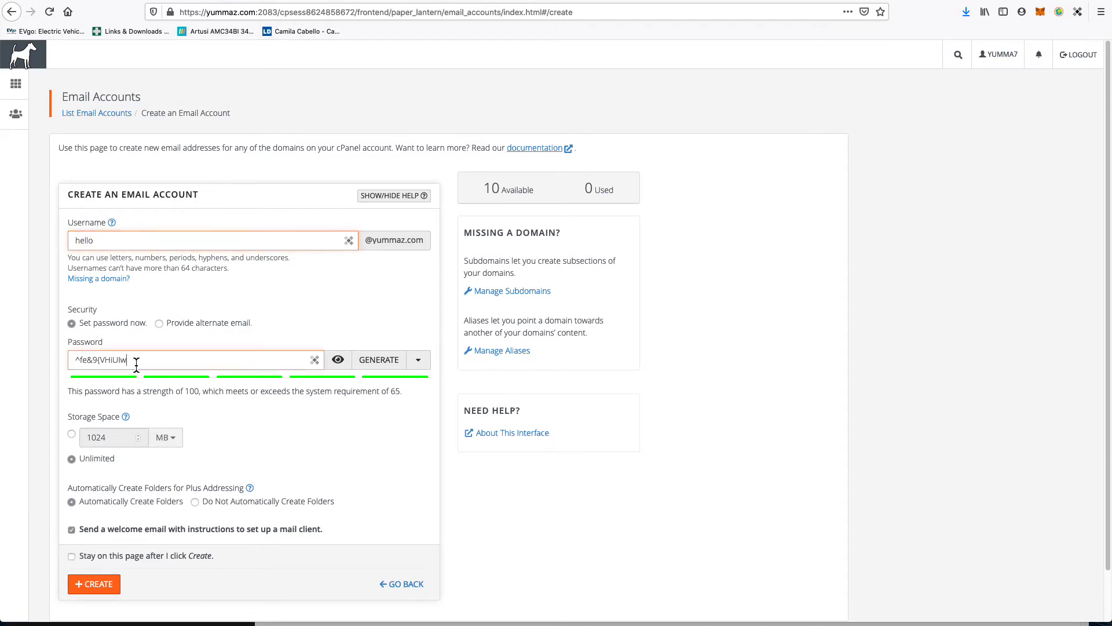
pyautogui.moveTo(199, 391); pyautogui.dragTo(83, 394)
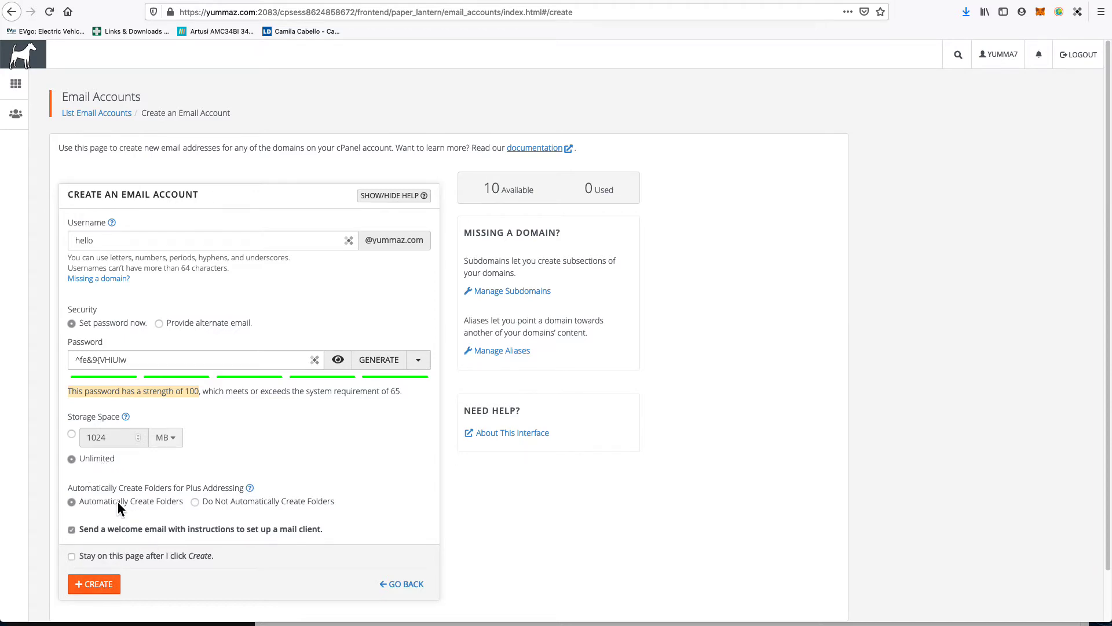
pyautogui.click(104, 586)
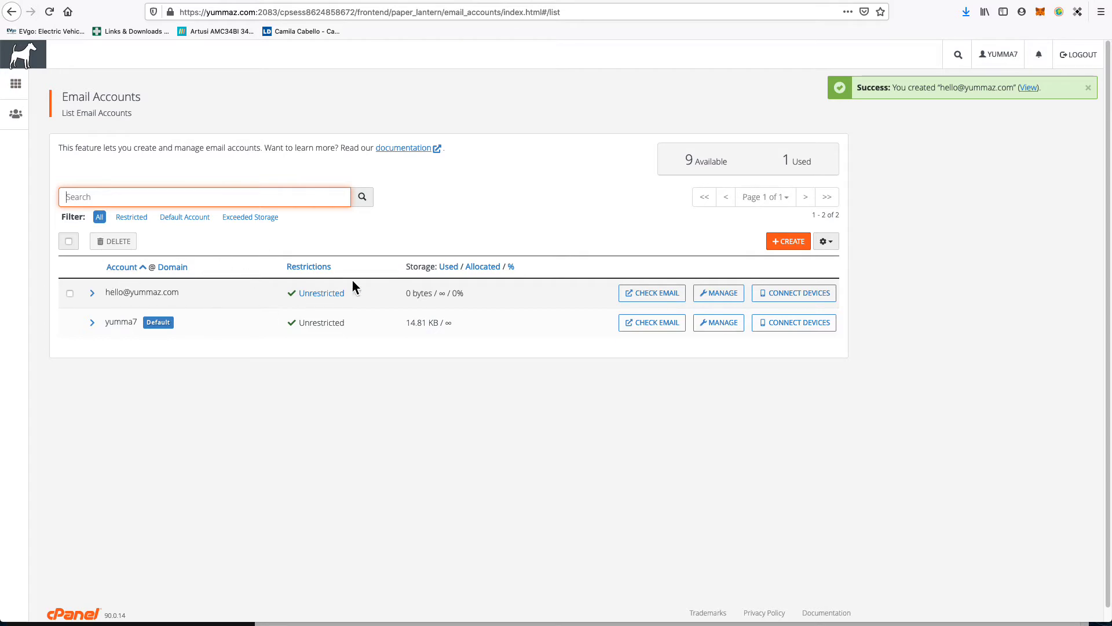
pyautogui.click(419, 296)
pyautogui.moveTo(419, 296); pyautogui.dragTo(402, 296)
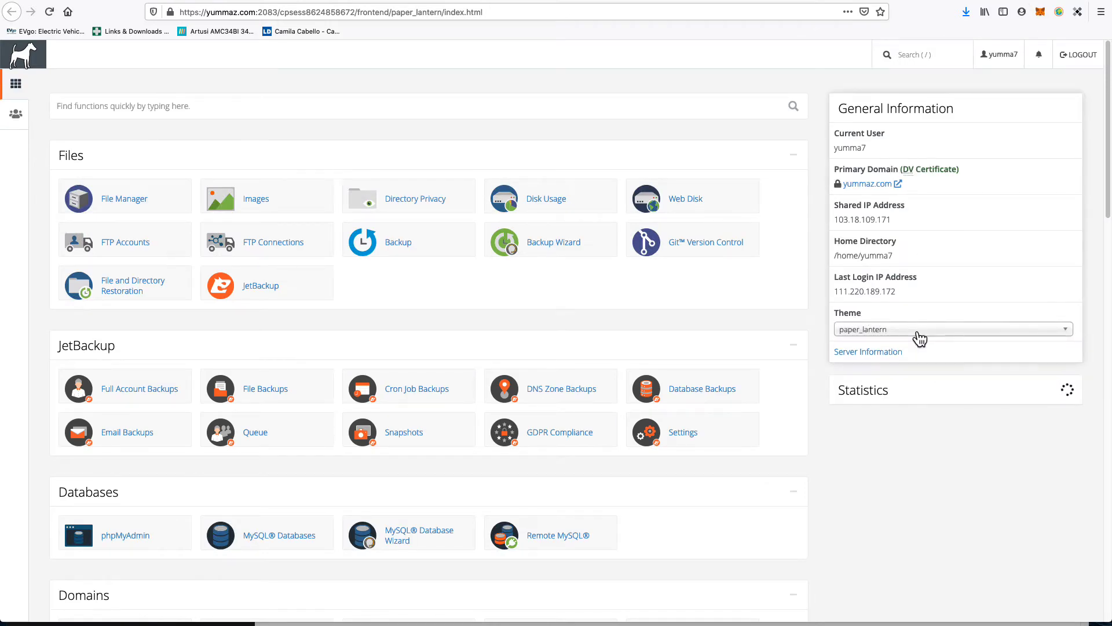
pyautogui.click(884, 437)
pyautogui.tripleClick(882, 434)
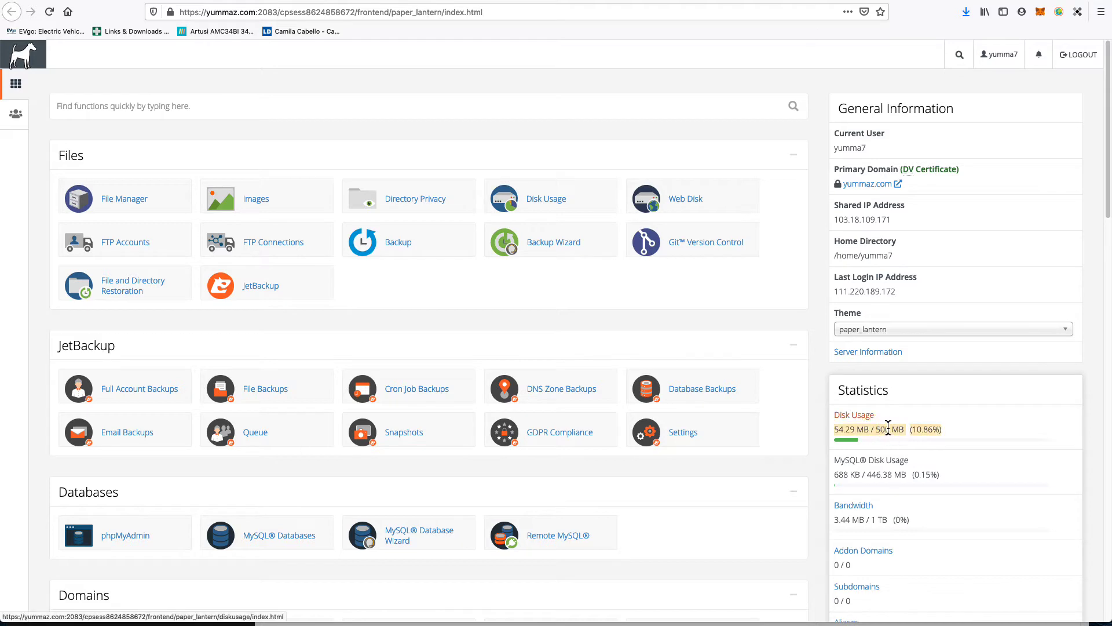
pyautogui.tripleClick(882, 434)
pyautogui.moveTo(875, 434); pyautogui.dragTo(900, 438)
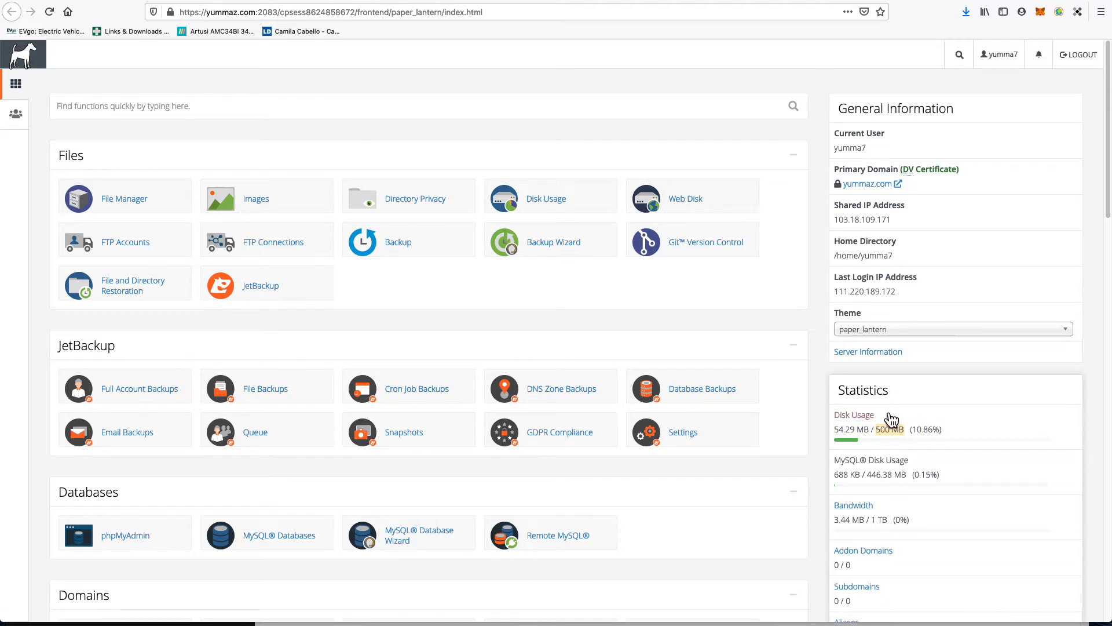
pyautogui.tripleClick(898, 436)
pyautogui.click(898, 436)
pyautogui.moveTo(897, 436); pyautogui.dragTo(822, 435)
pyautogui.click(885, 436)
pyautogui.doubleClick(885, 435)
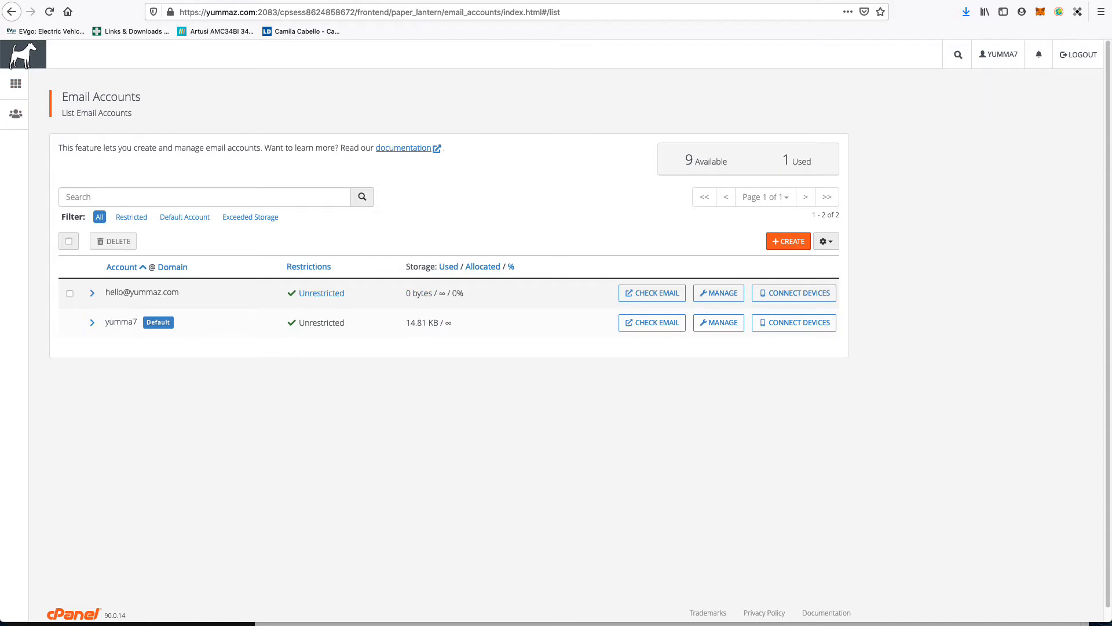
pyautogui.press('super+Tab')
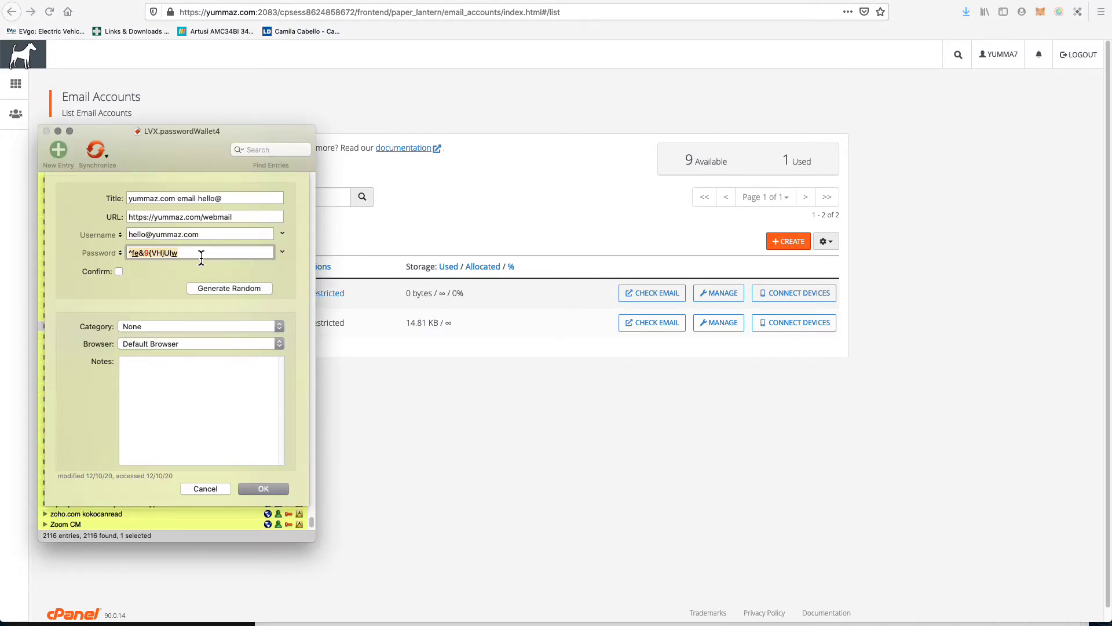
pyautogui.click(181, 151)
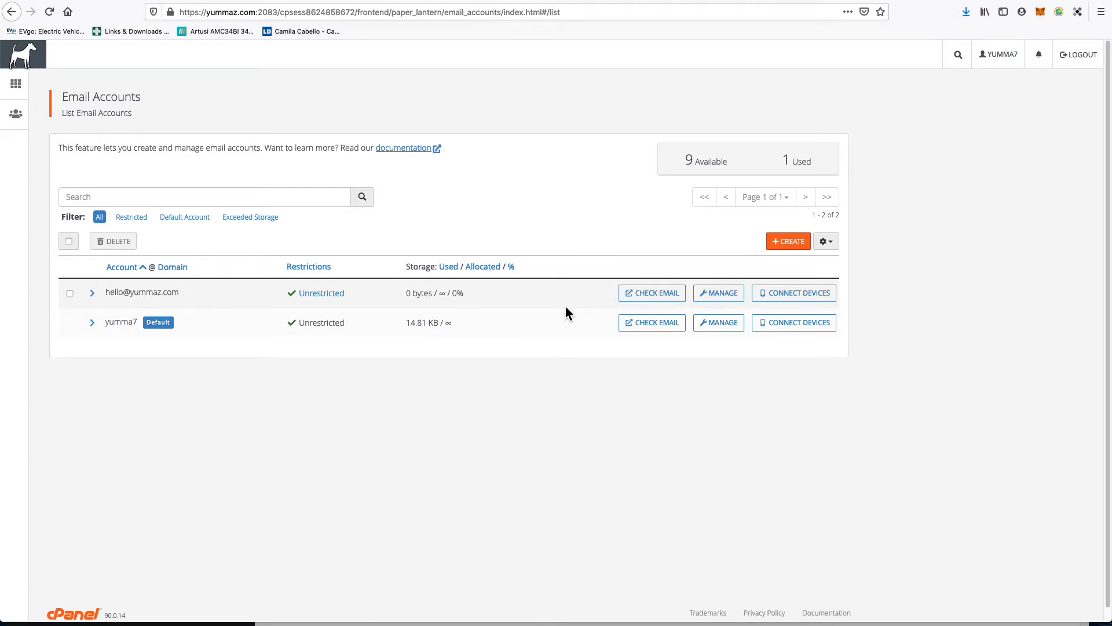
pyautogui.click(730, 298)
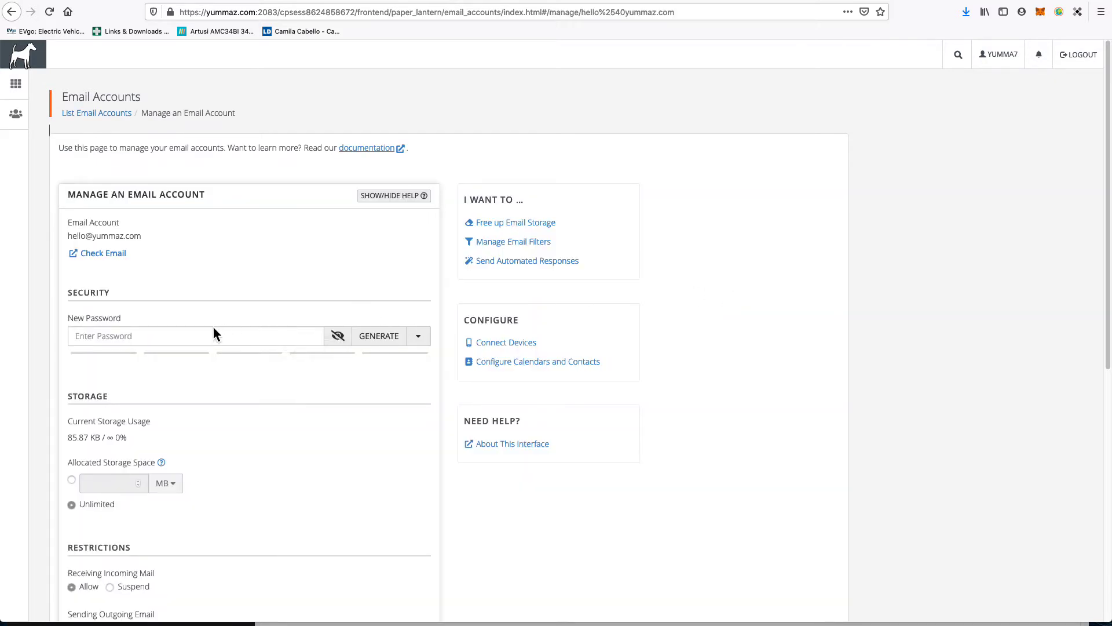
pyautogui.click(151, 343)
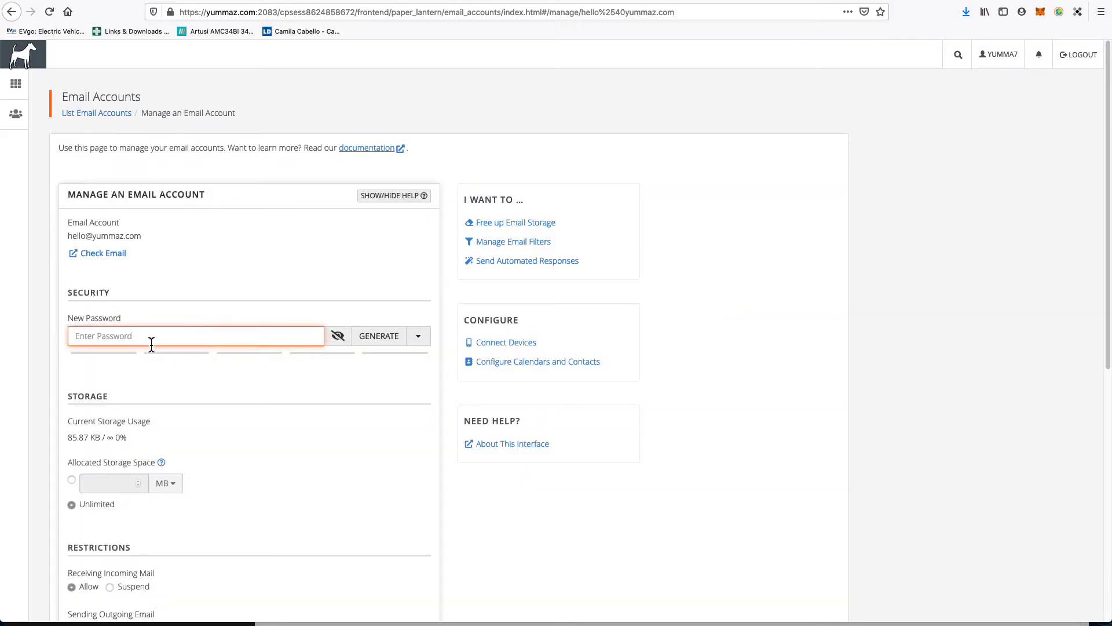
pyautogui.click(374, 333)
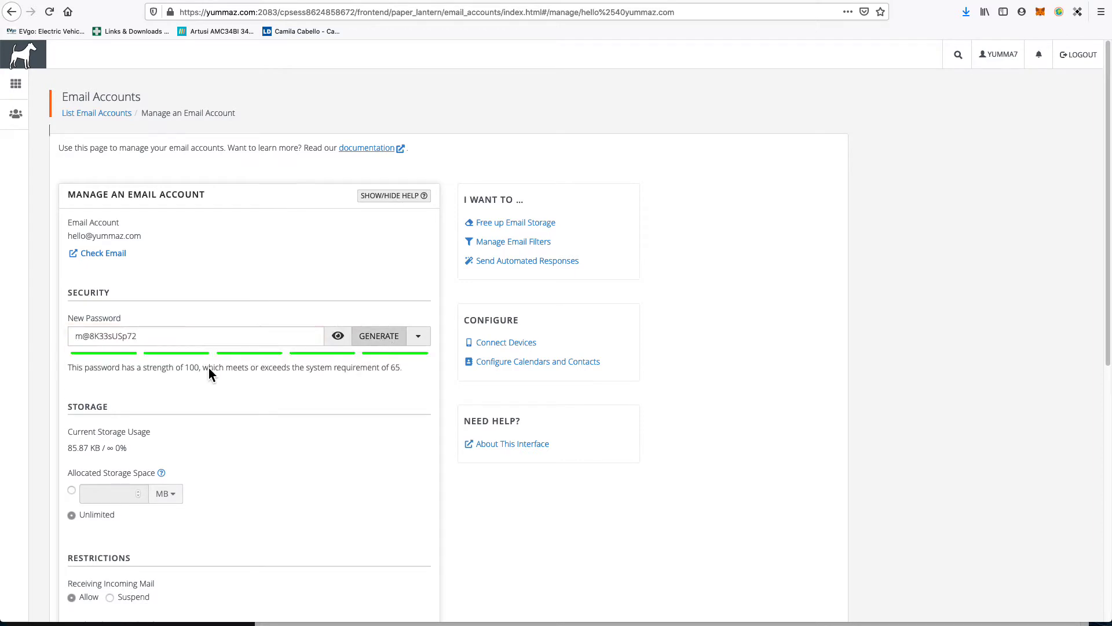
pyautogui.scroll(-3, 295, 457)
pyautogui.scroll(-4, 297, 456)
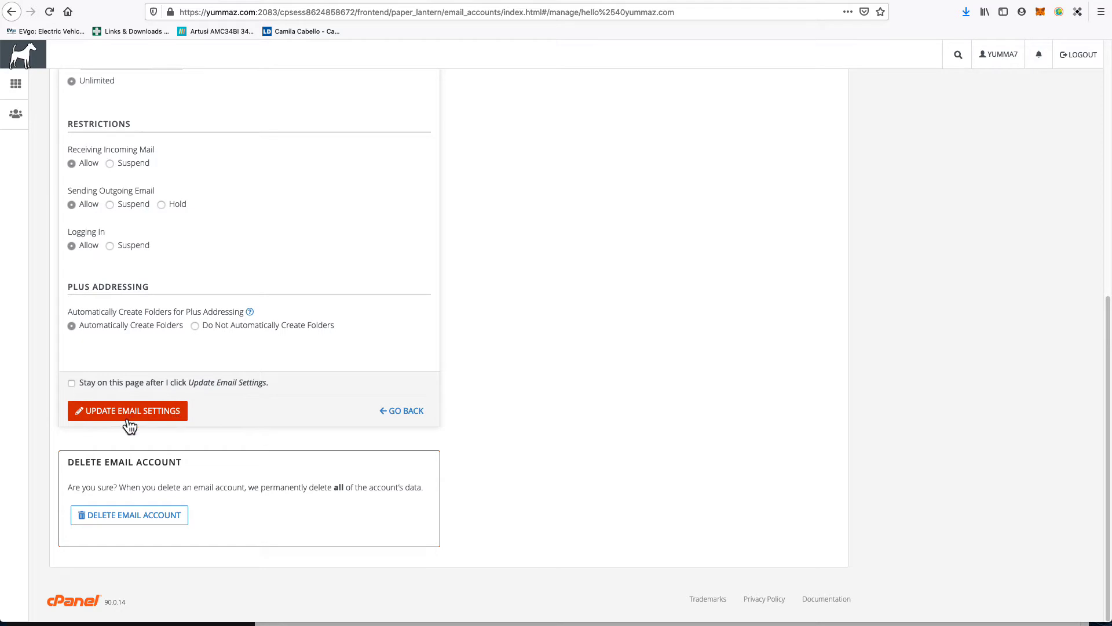
pyautogui.click(168, 413)
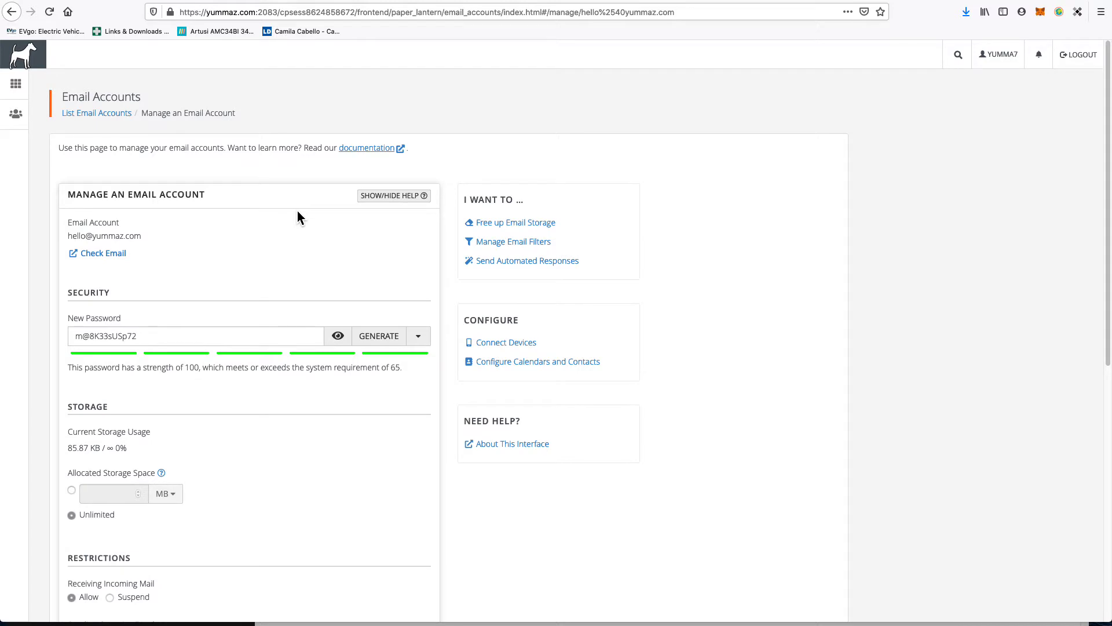
pyautogui.click(96, 114)
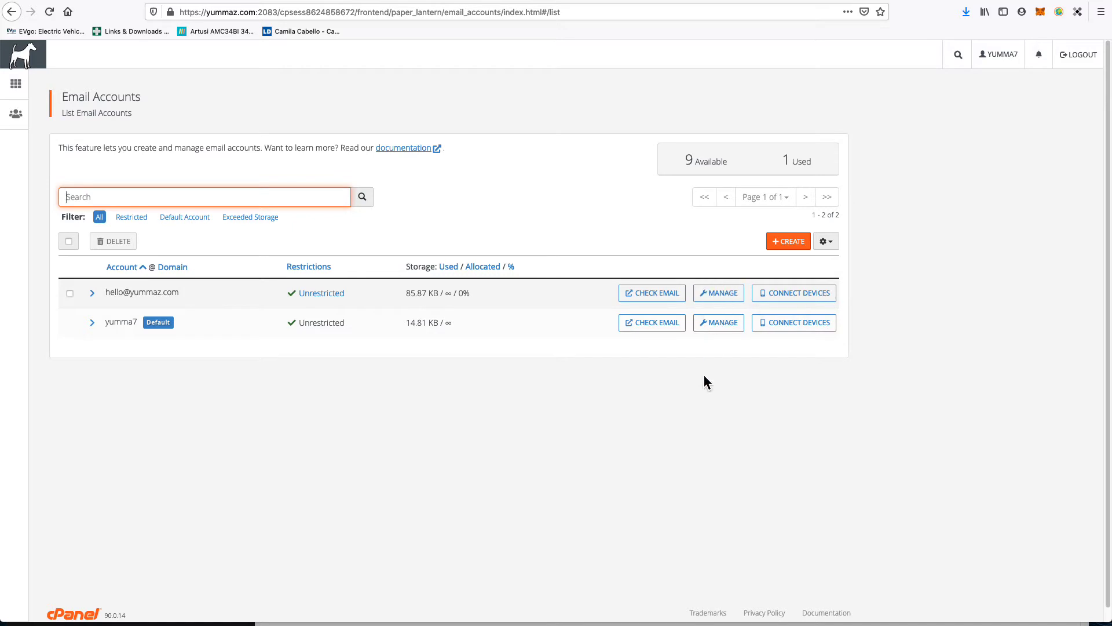
# Step: On the yummaz.com tab, go to yummaz.com/webmail
pyautogui.click(971, 1)
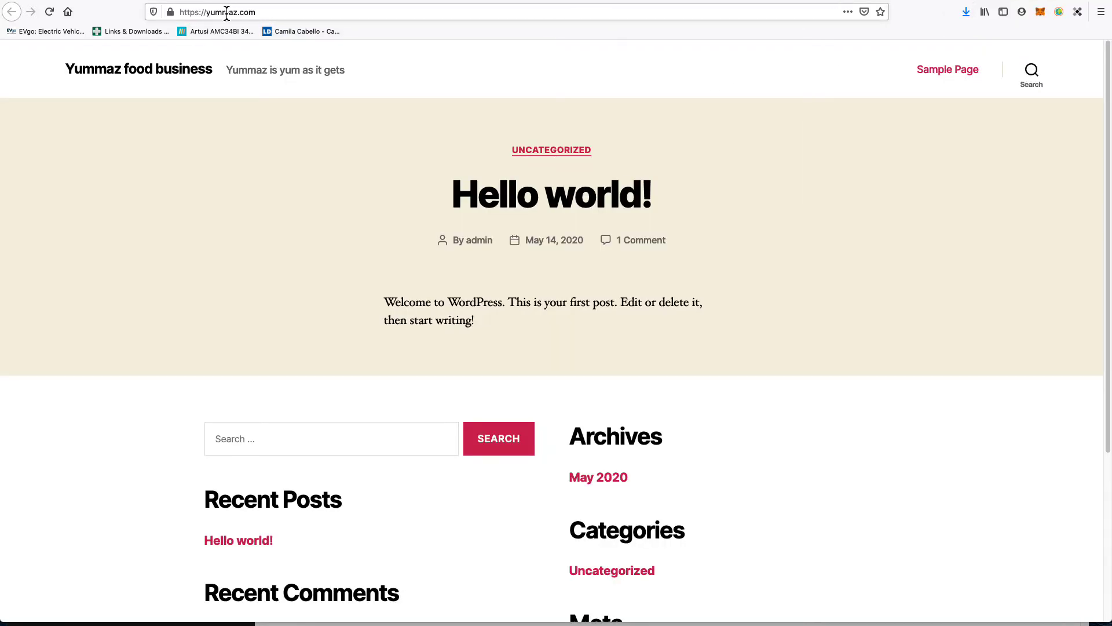
pyautogui.click(278, 13)
pyautogui.click(278, 13)
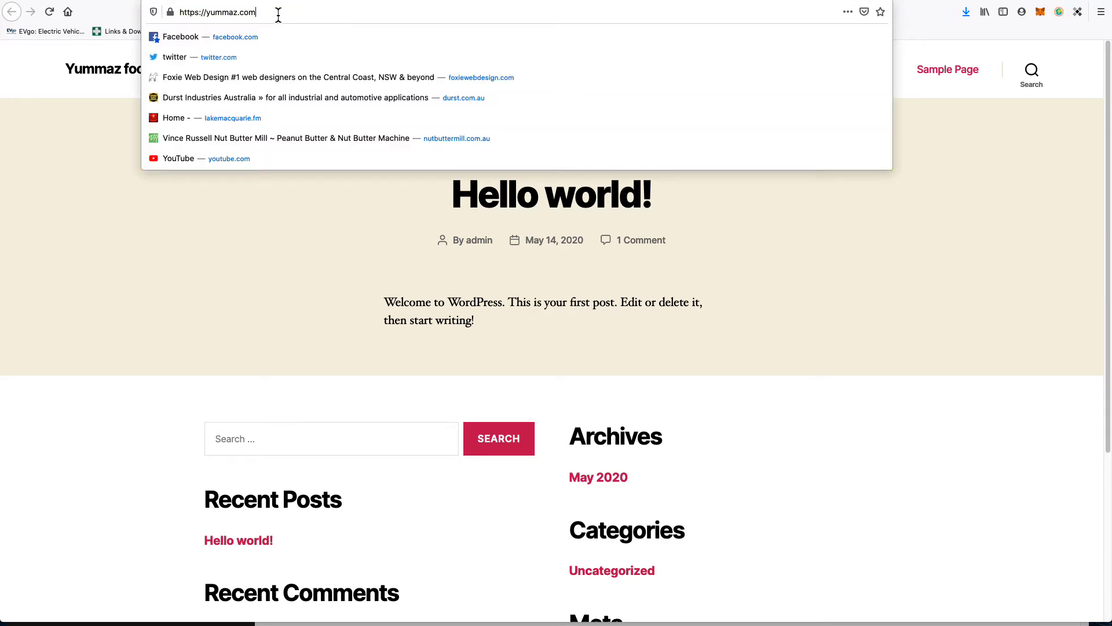
pyautogui.write('/')
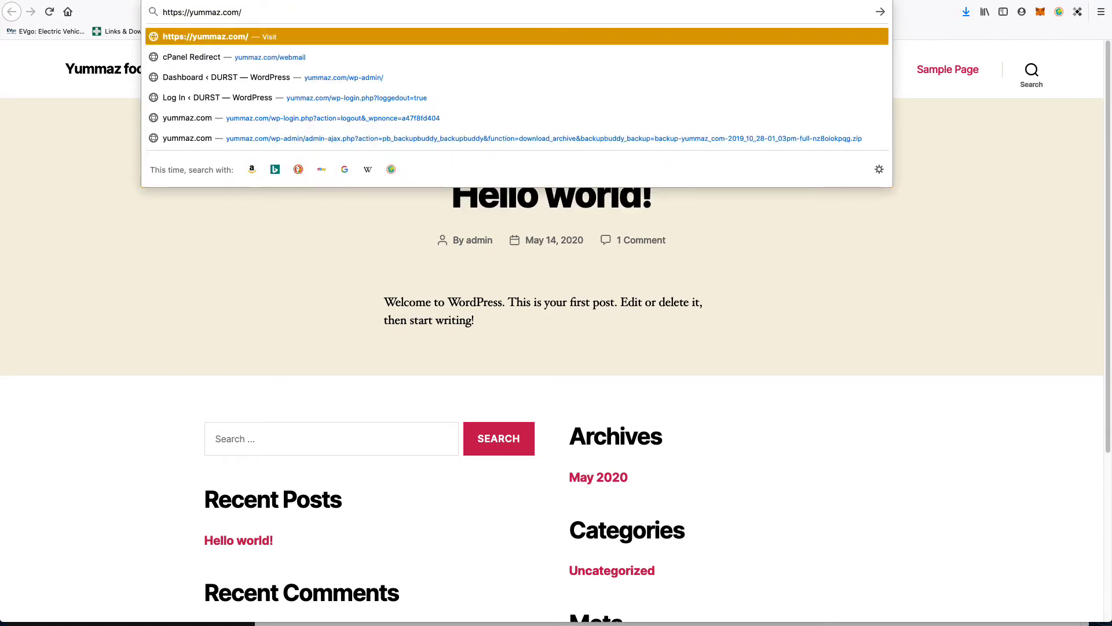
pyautogui.write('webmail')
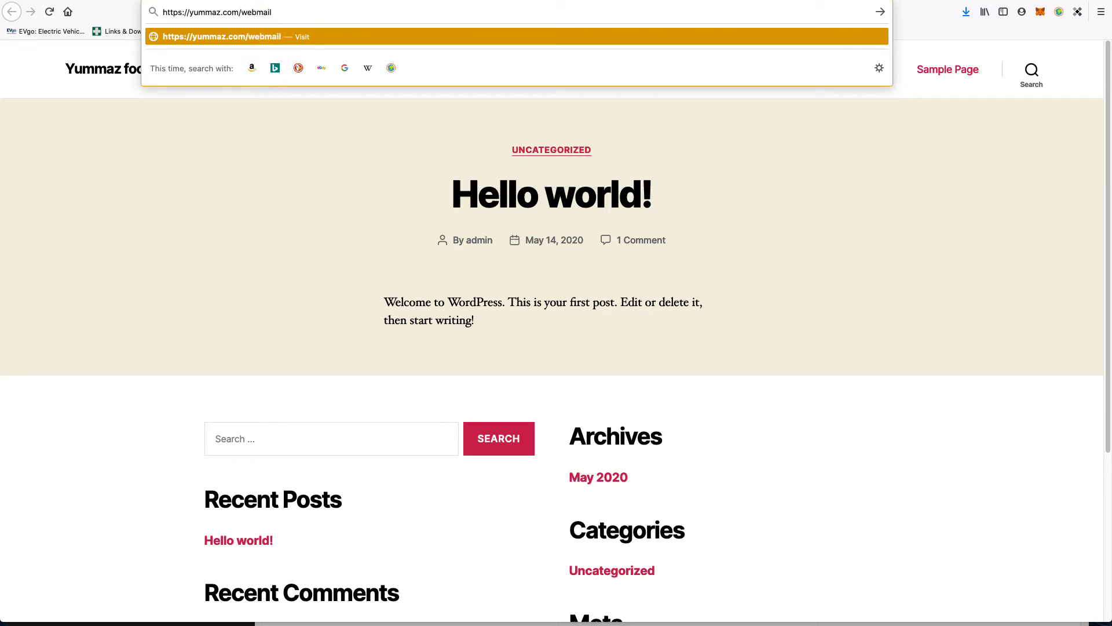
pyautogui.press('Return')
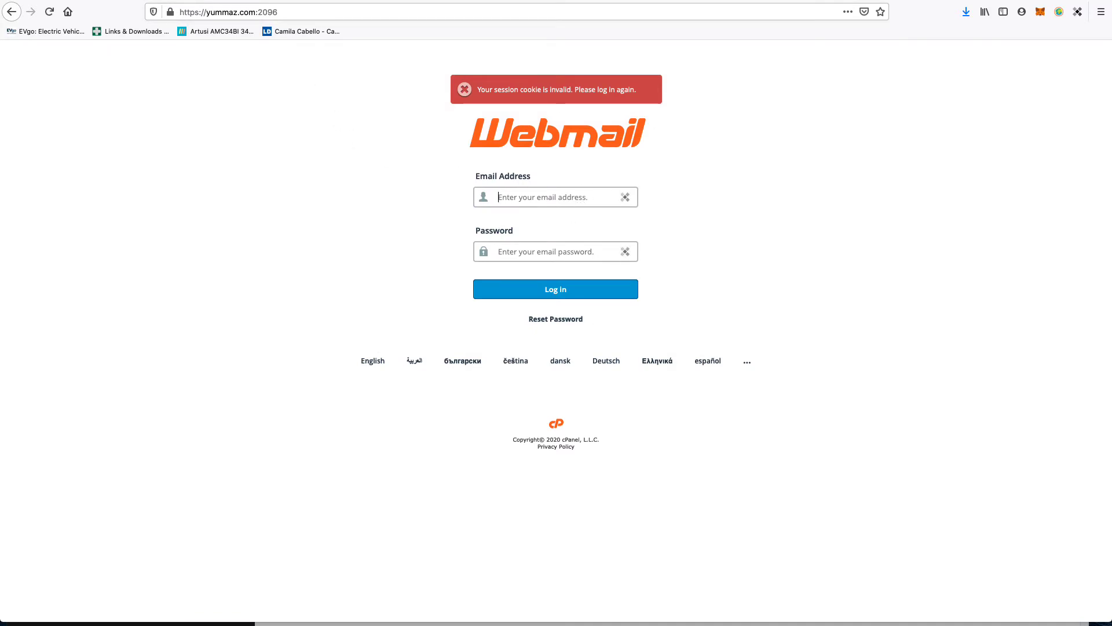
pyautogui.press('super+Tab')
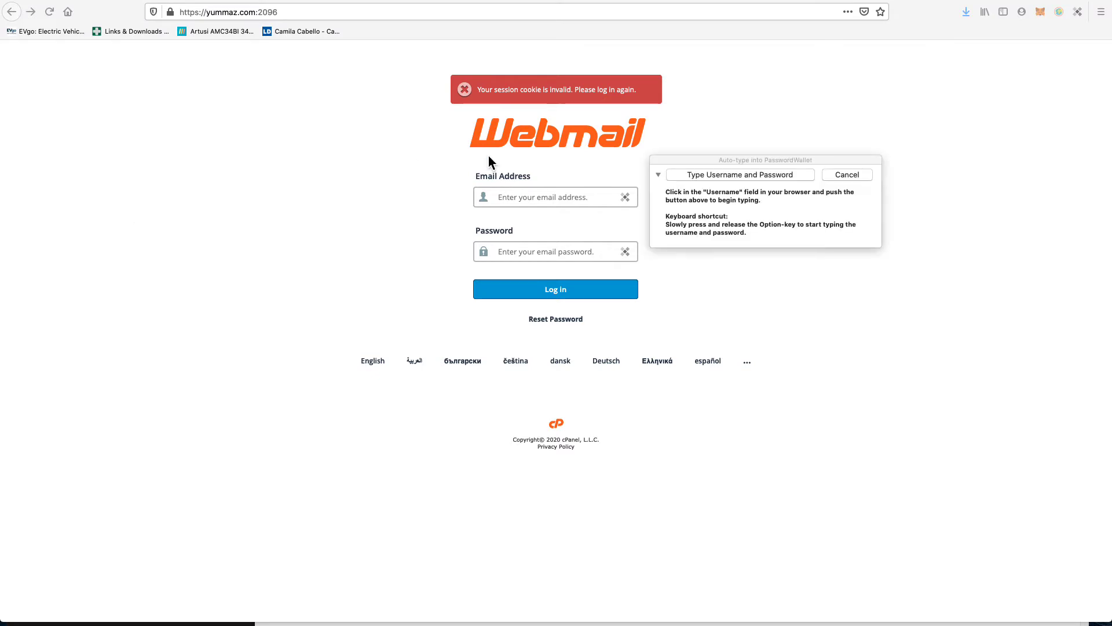
pyautogui.click(525, 200)
pyautogui.click(524, 198)
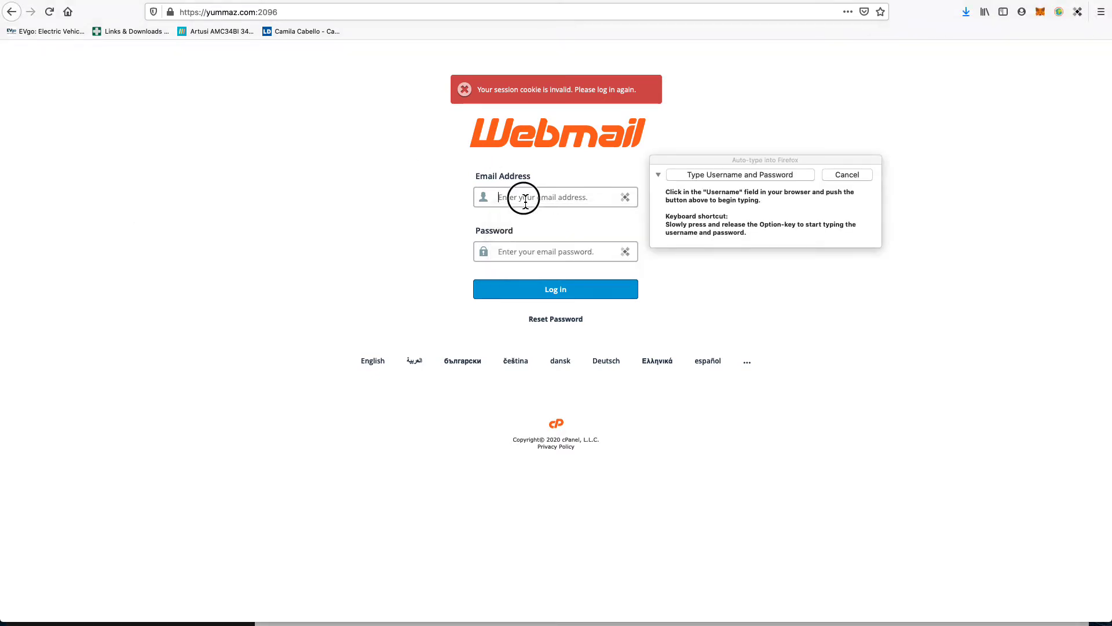
pyautogui.click(709, 176)
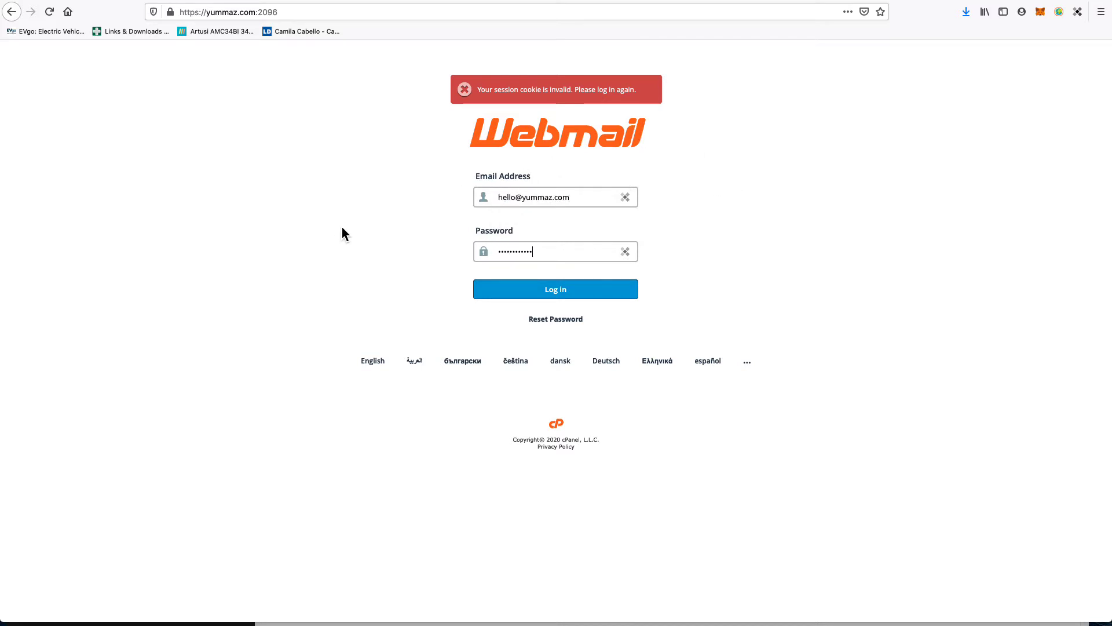
pyautogui.click(536, 294)
pyautogui.click(527, 299)
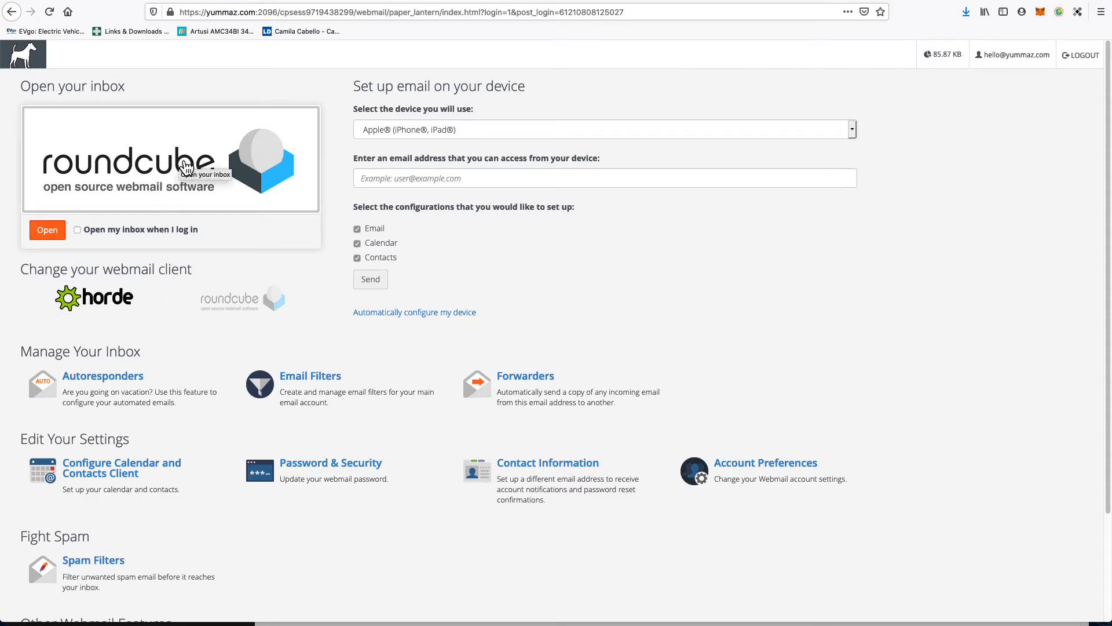
# Step: Open the client configuration email in Roundcube and review its SSL/TLS settings: IMAP 993, POP3 995, SMTP 465
pyautogui.click(208, 143)
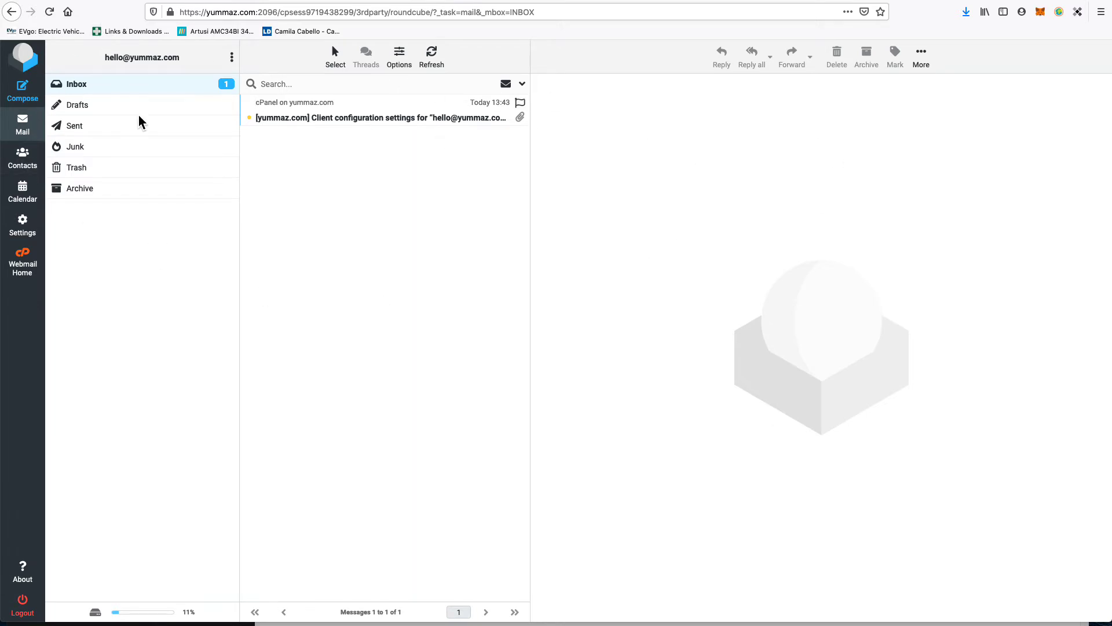
pyautogui.click(328, 119)
pyautogui.doubleClick(328, 119)
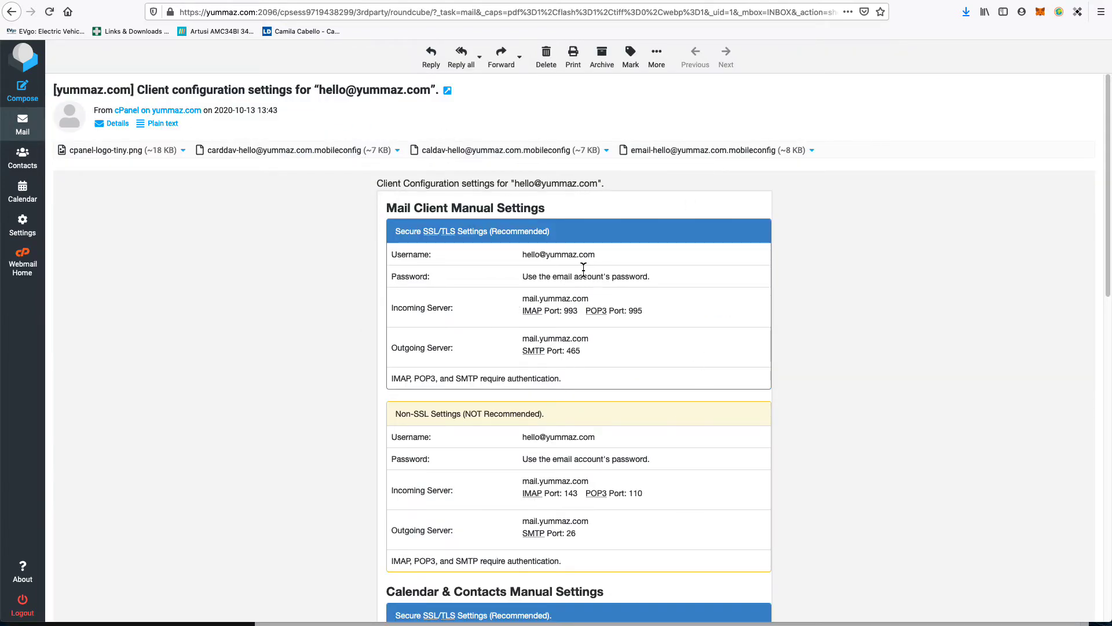
pyautogui.tripleClick(548, 281)
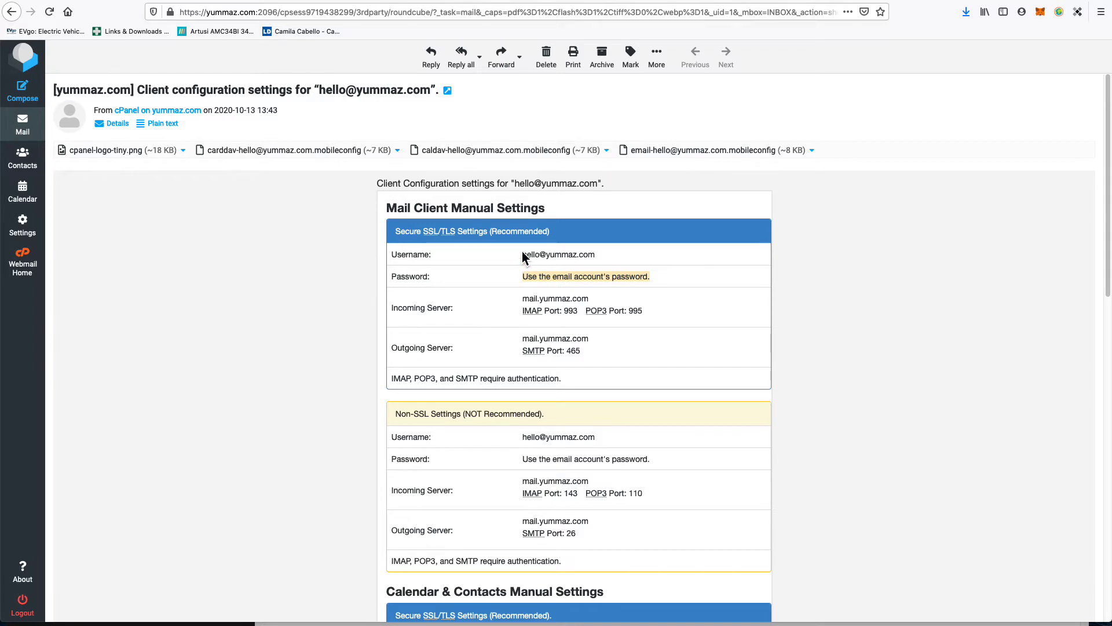
pyautogui.moveTo(521, 253); pyautogui.dragTo(614, 388)
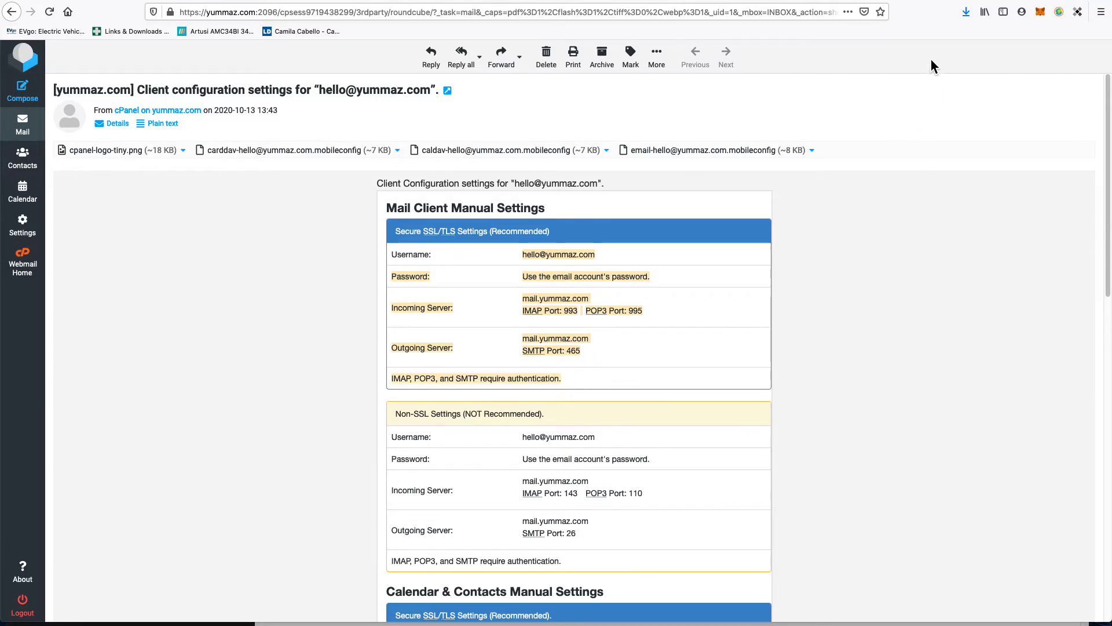
pyautogui.click(291, 276)
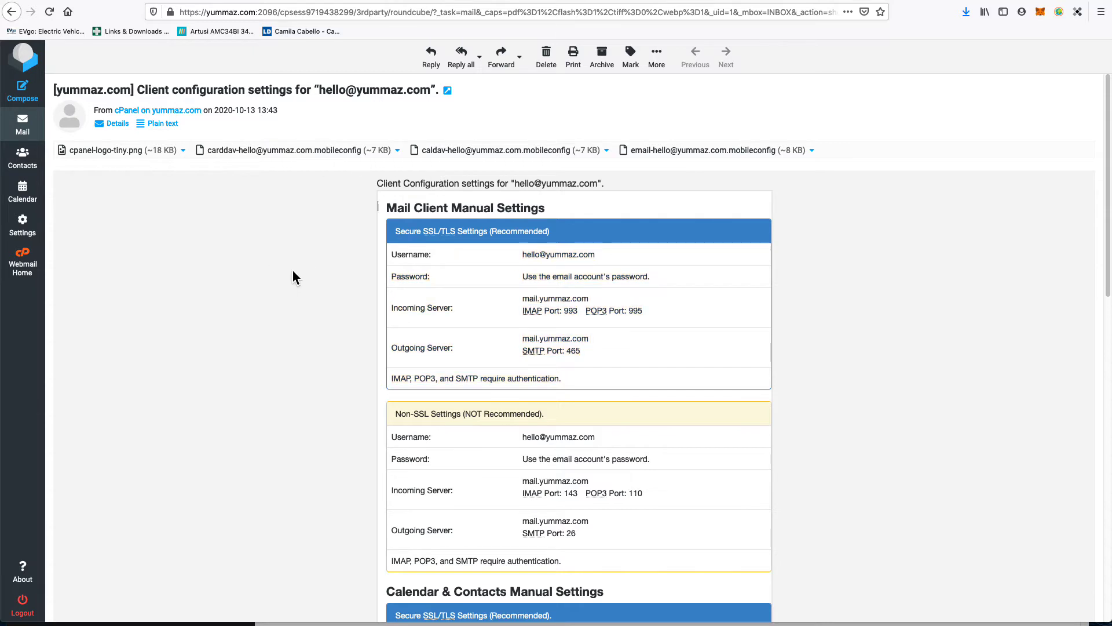
# Step: Start a blank new message in Compose, then return to the Inbox
pyautogui.click(22, 96)
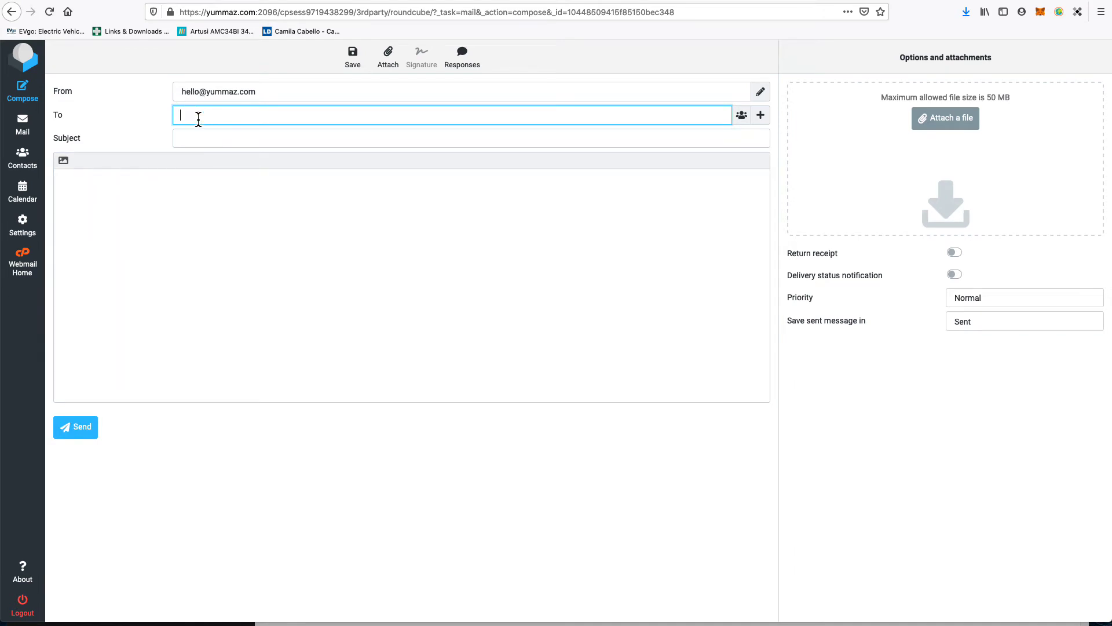
pyautogui.click(209, 140)
pyautogui.click(125, 286)
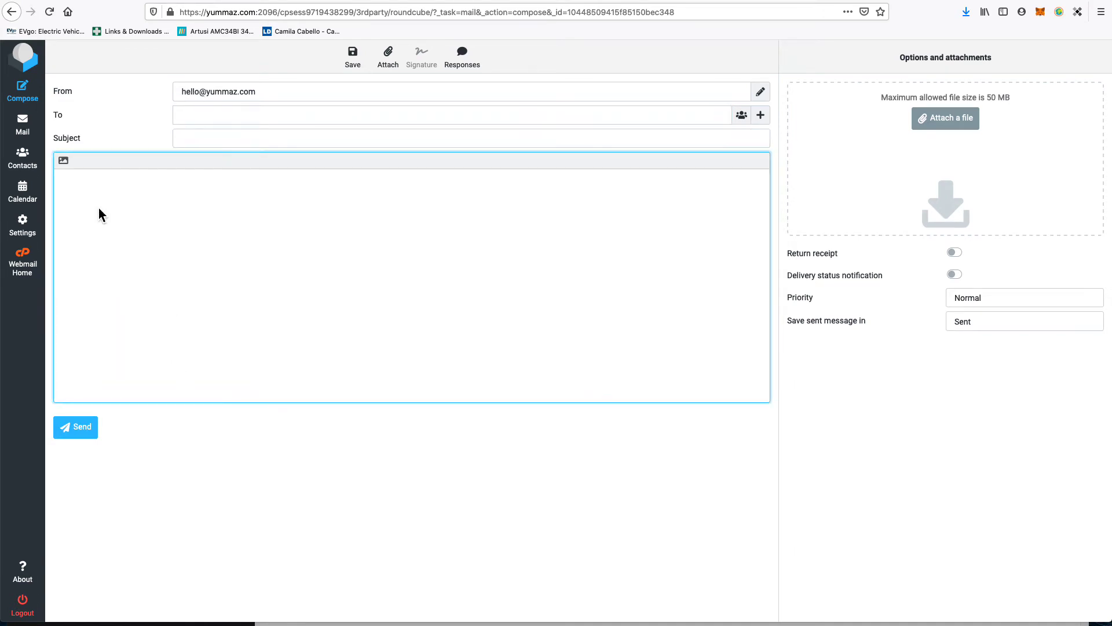
pyautogui.click(21, 59)
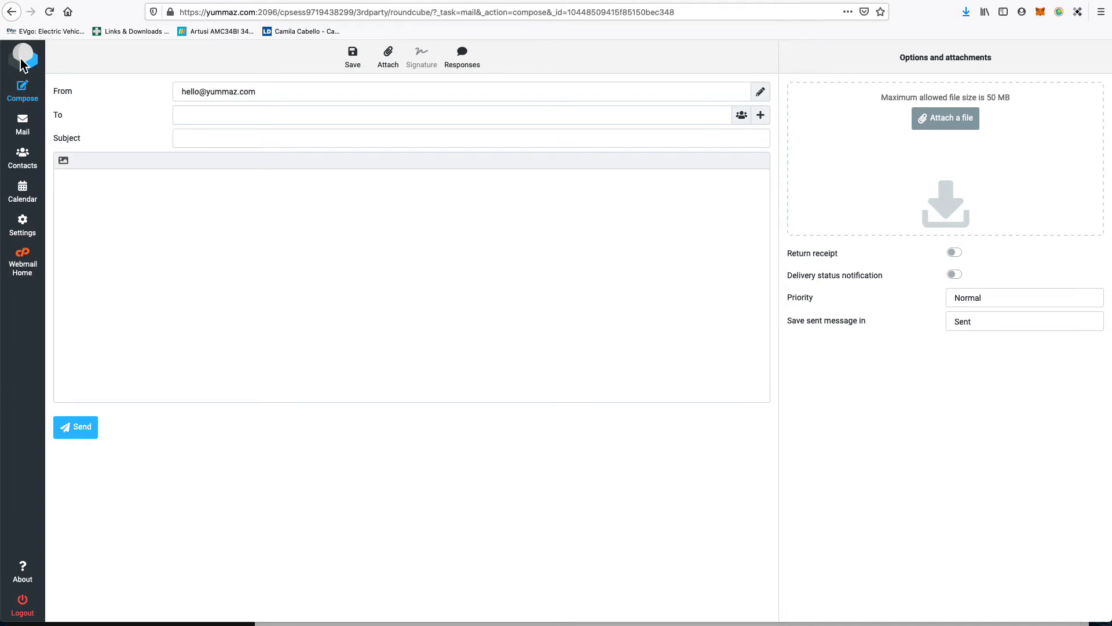
pyautogui.click(30, 130)
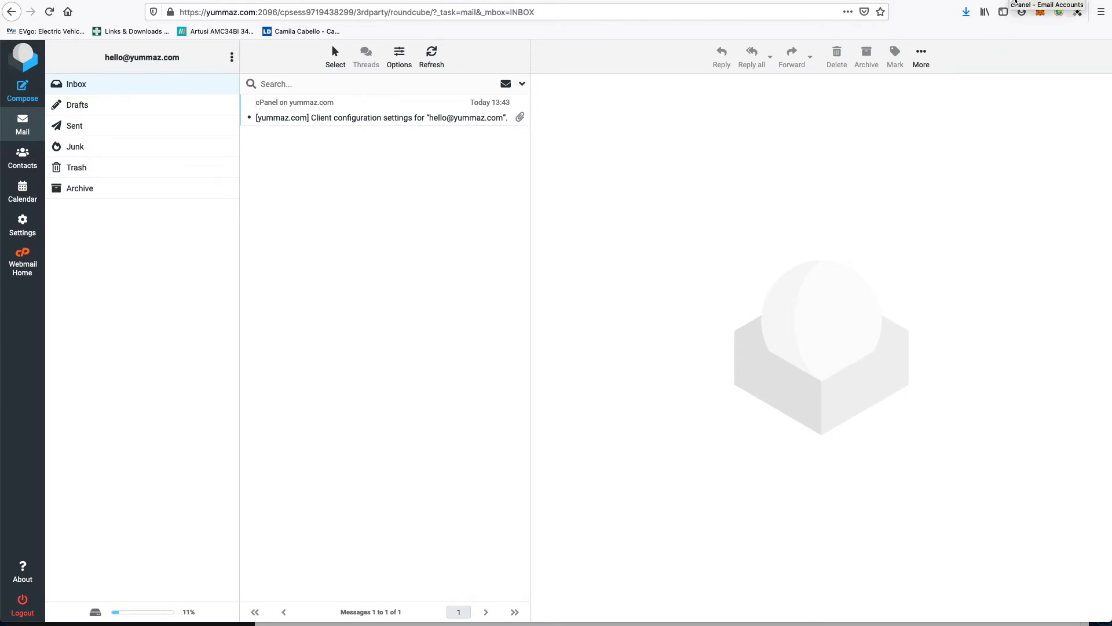
# Step: Return to the cPanel home page and open the Email Accounts list
pyautogui.click(1015, 1)
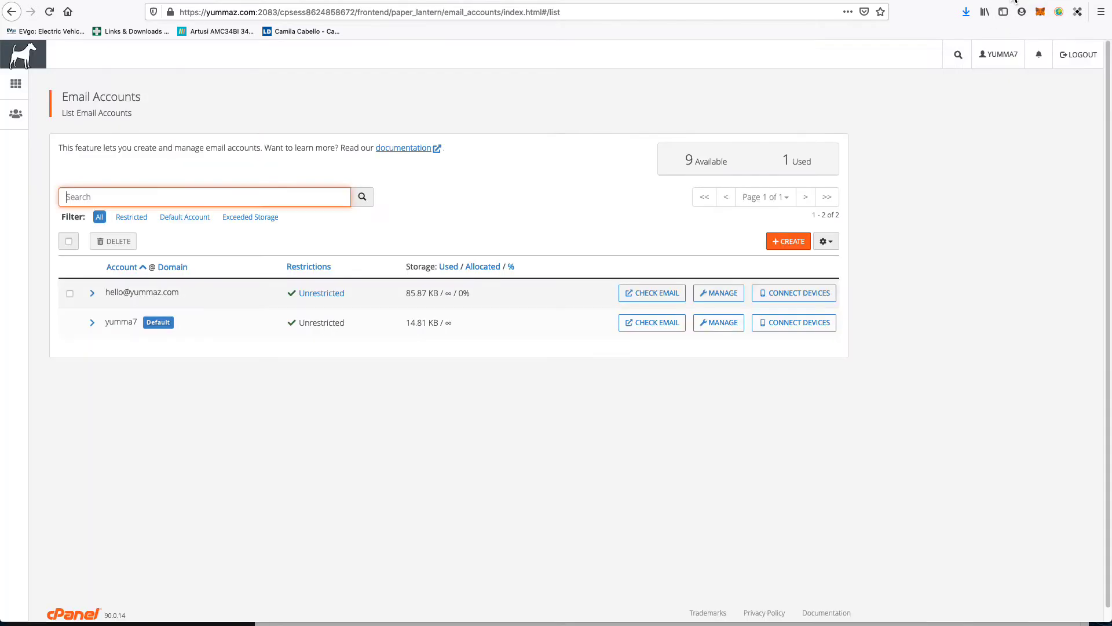
pyautogui.click(26, 60)
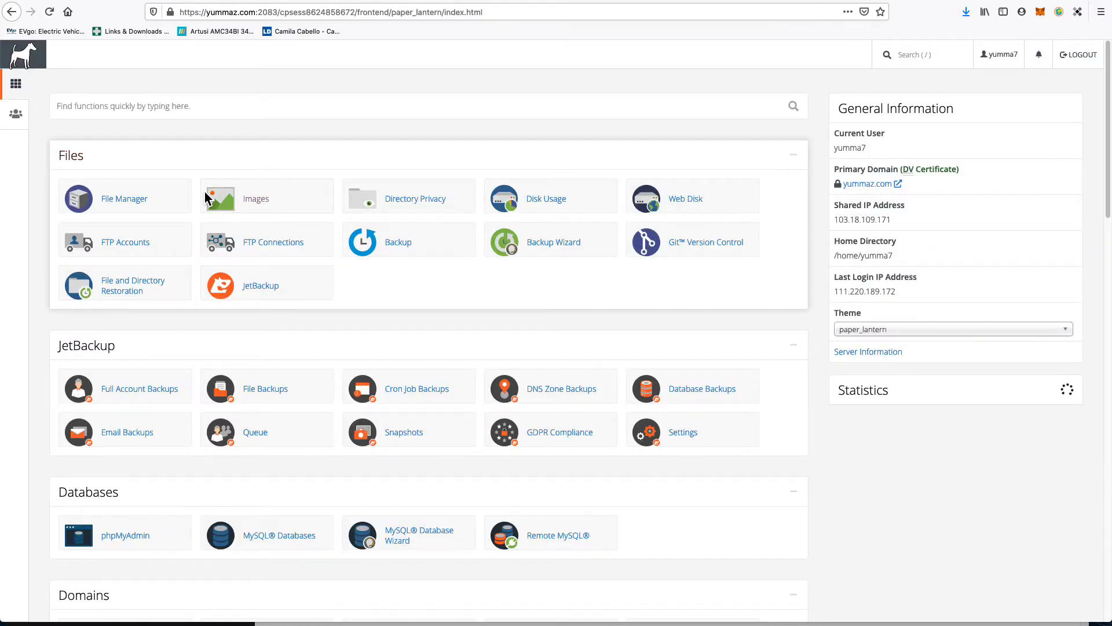
pyautogui.scroll(-7, 293, 370)
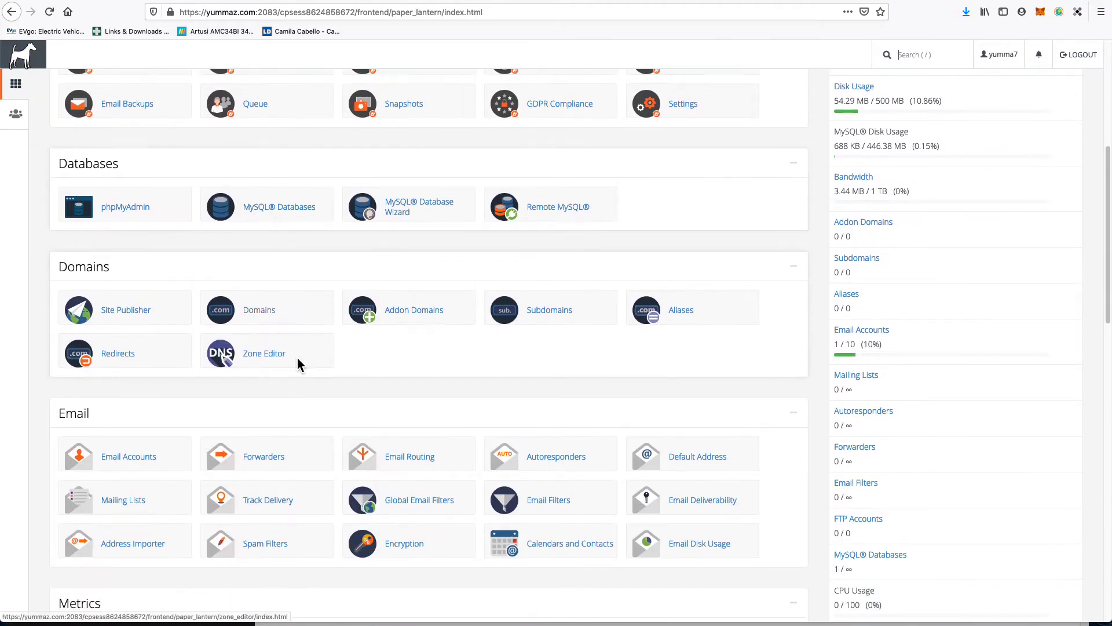
pyautogui.scroll(-3, 297, 362)
pyautogui.click(141, 230)
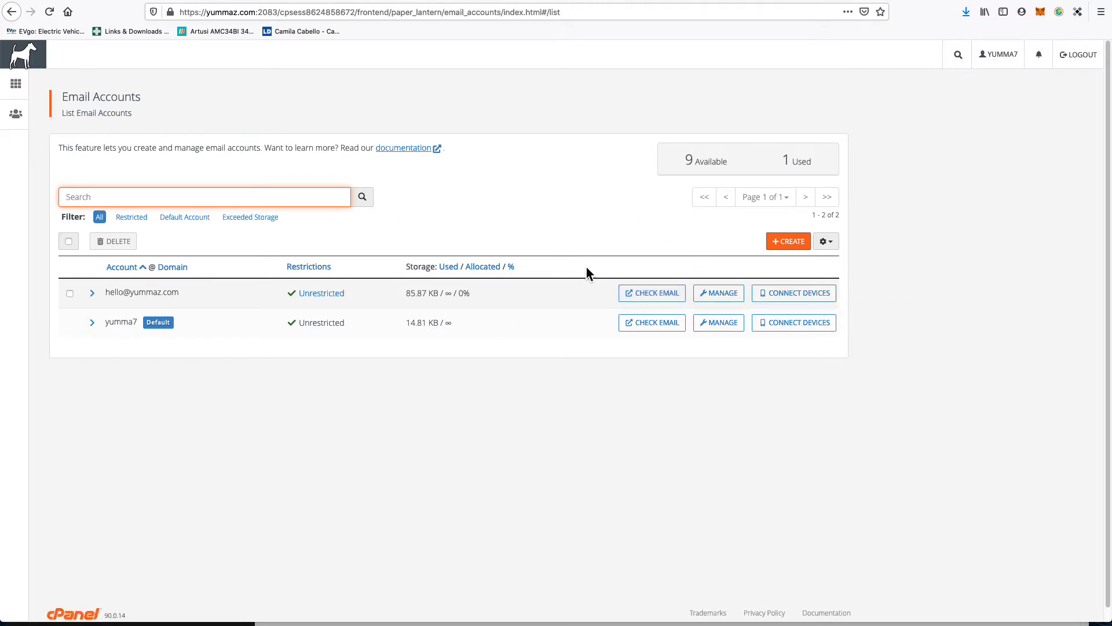
pyautogui.click(667, 296)
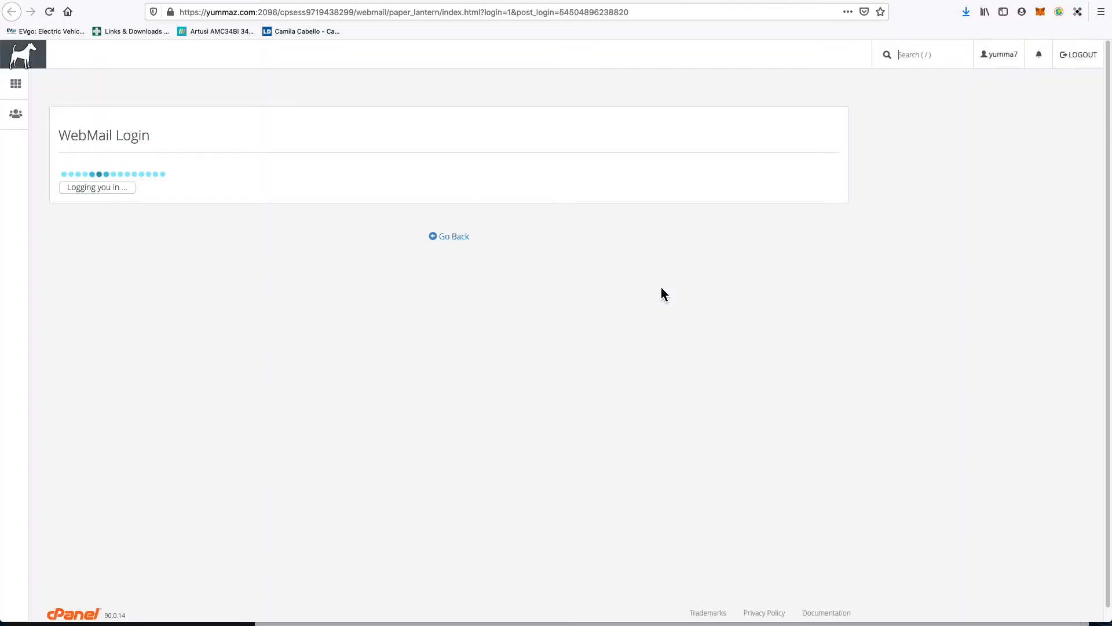
pyautogui.click(219, 161)
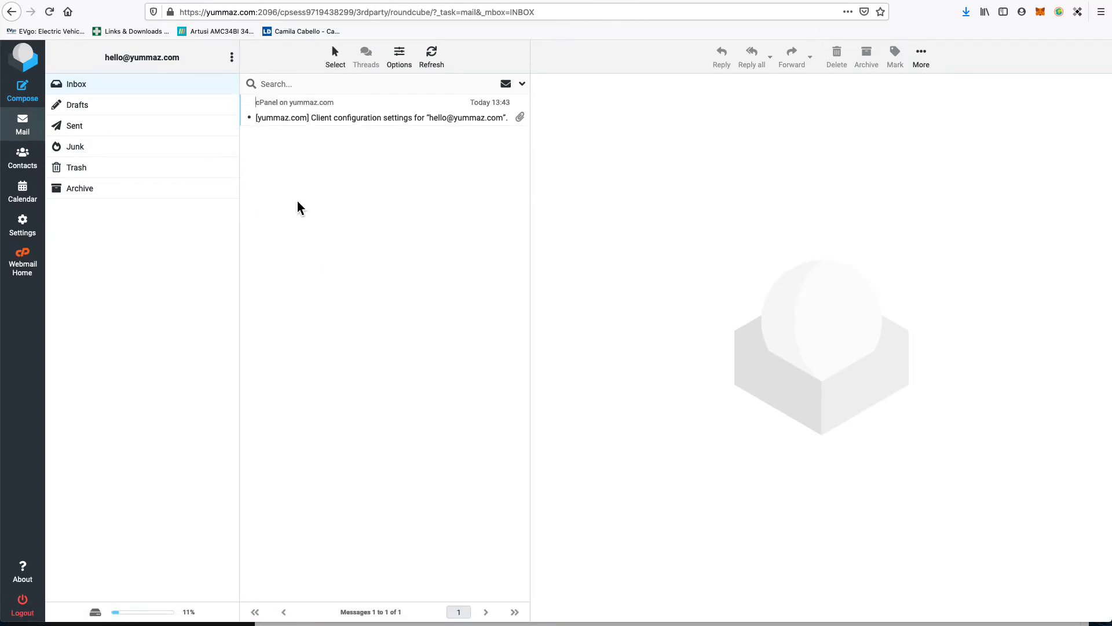
pyautogui.hotkey('ctrl', 'w')
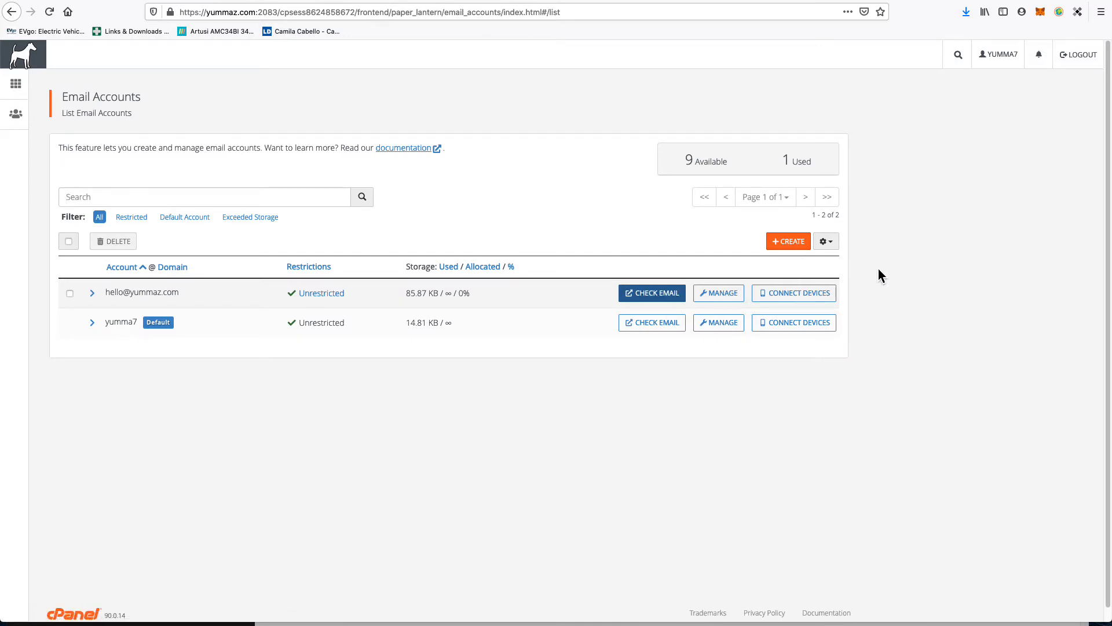
pyautogui.click(810, 293)
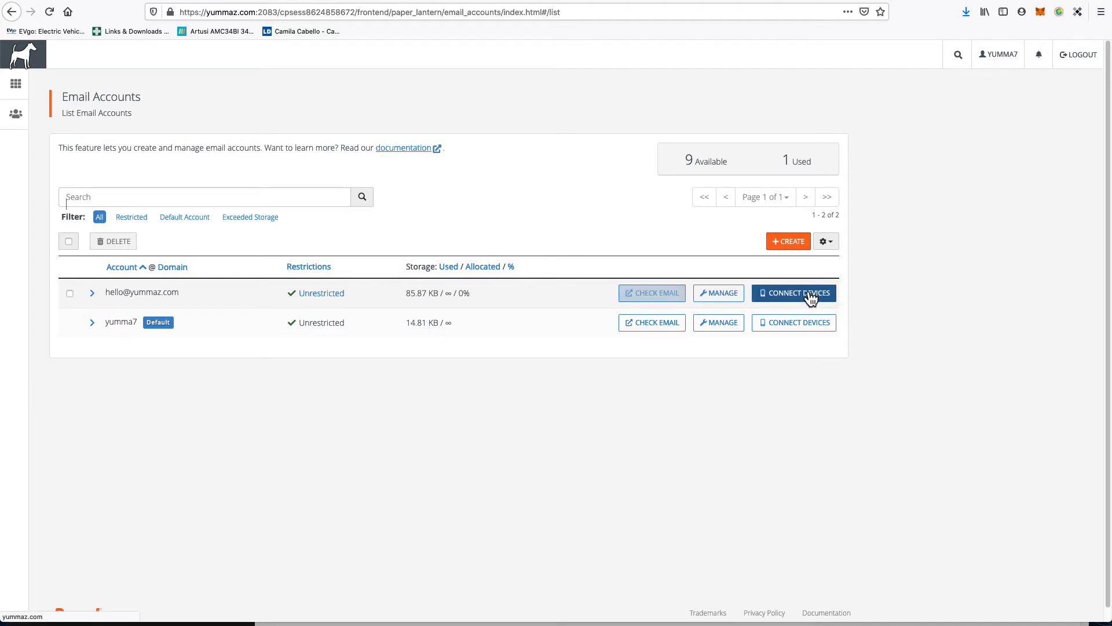
pyautogui.scroll(-3, 593, 416)
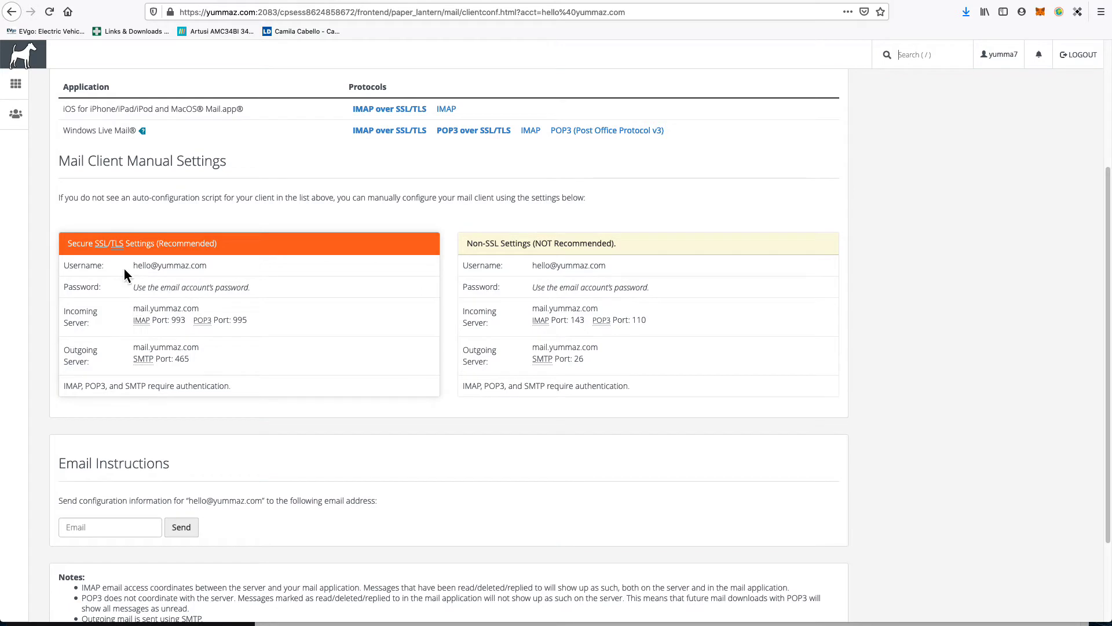
pyautogui.moveTo(68, 243); pyautogui.dragTo(248, 394)
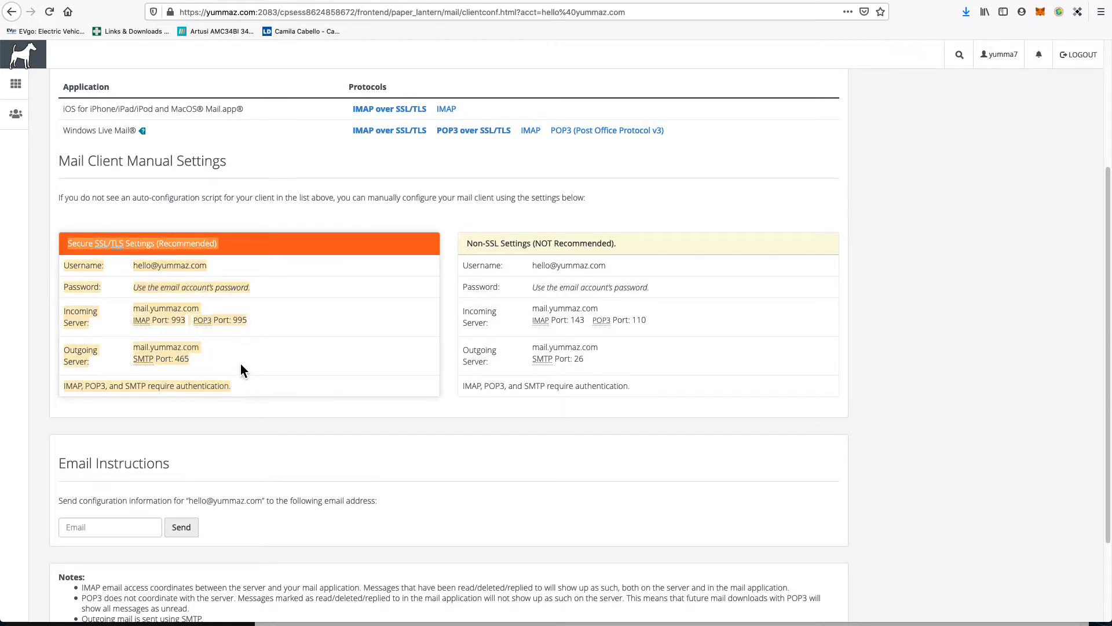
pyautogui.click(240, 365)
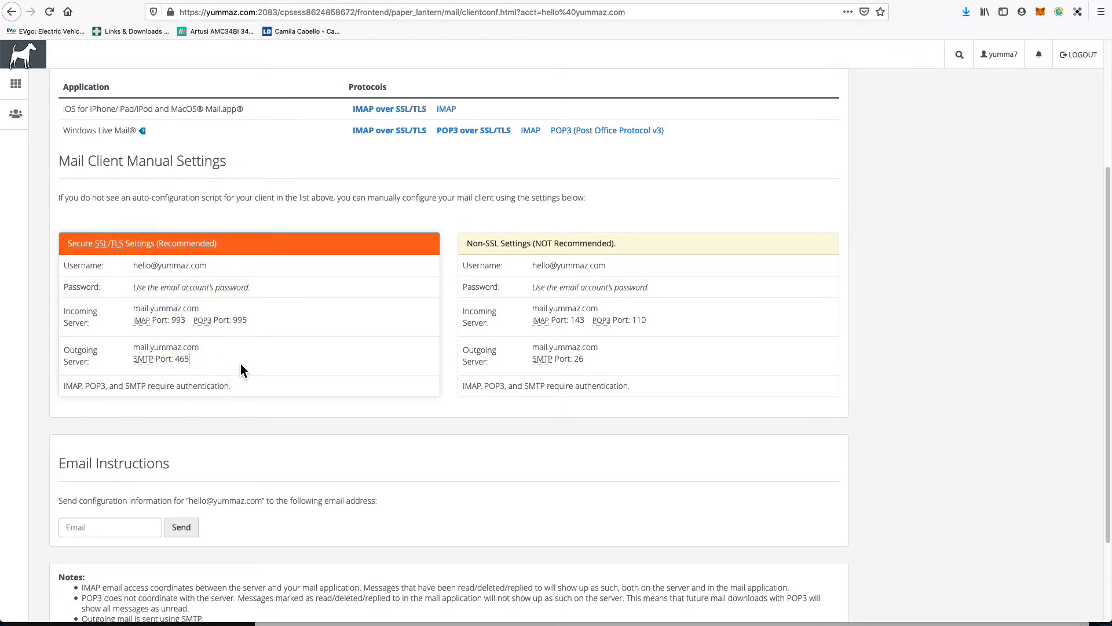
pyautogui.doubleClick(72, 386)
pyautogui.tripleClick(72, 387)
pyautogui.doubleClick(72, 386)
pyautogui.doubleClick(73, 387)
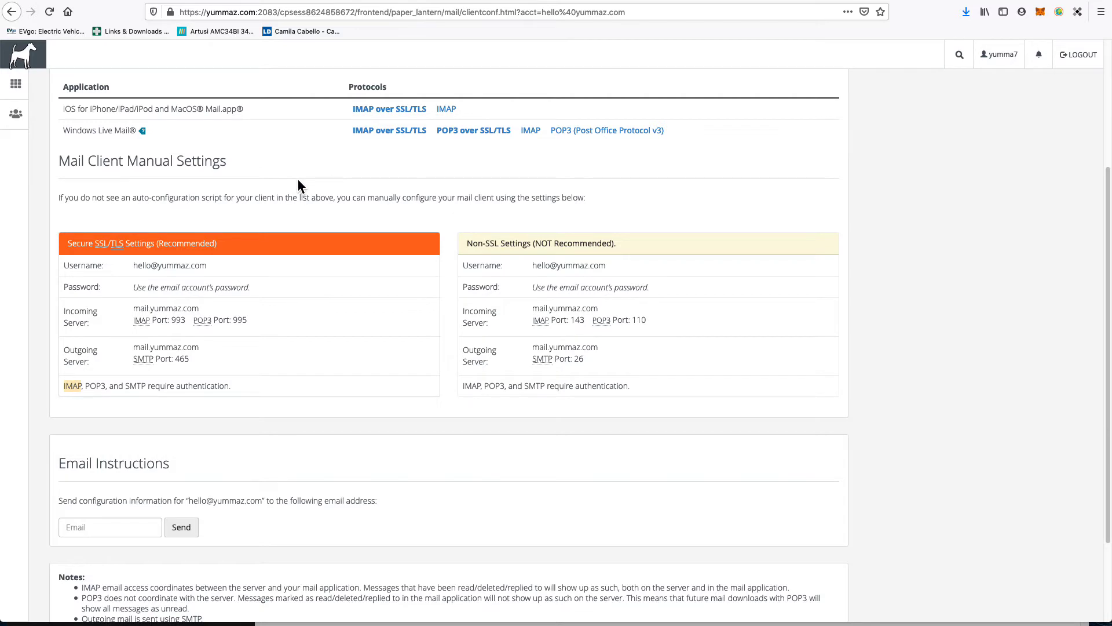
pyautogui.doubleClick(94, 387)
pyautogui.scroll(3, 368, 203)
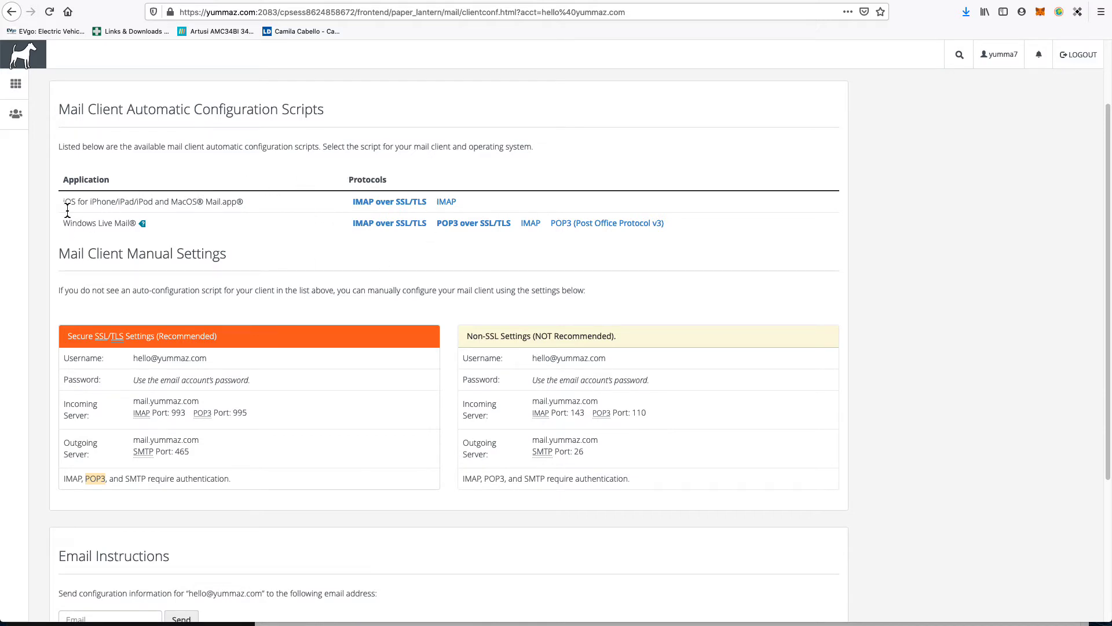
pyautogui.moveTo(64, 201); pyautogui.dragTo(236, 205)
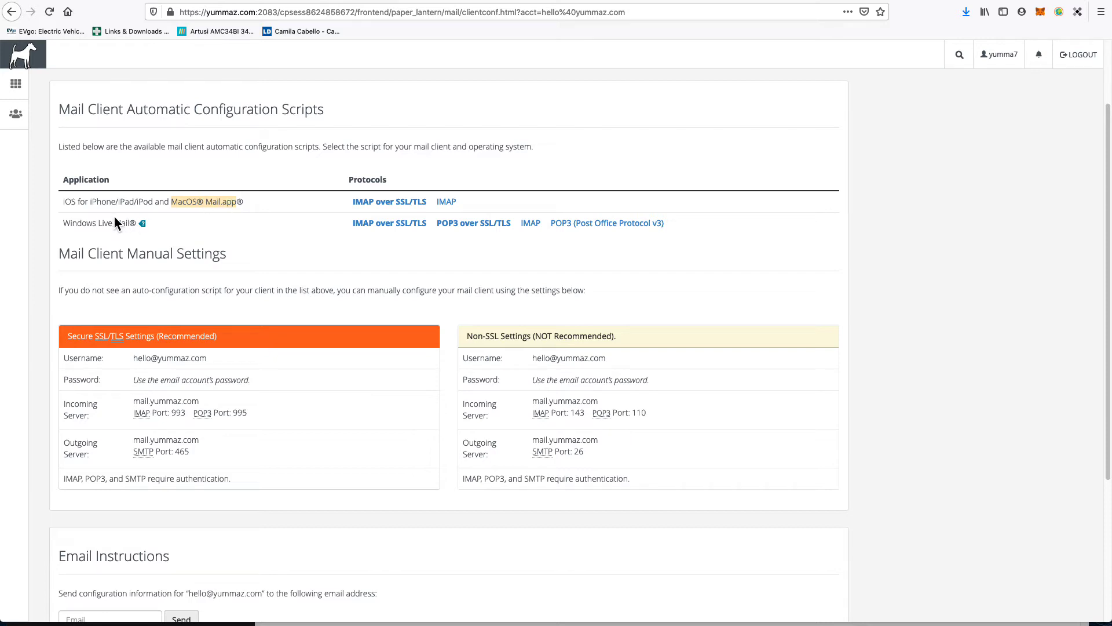
pyautogui.moveTo(69, 226); pyautogui.dragTo(117, 228)
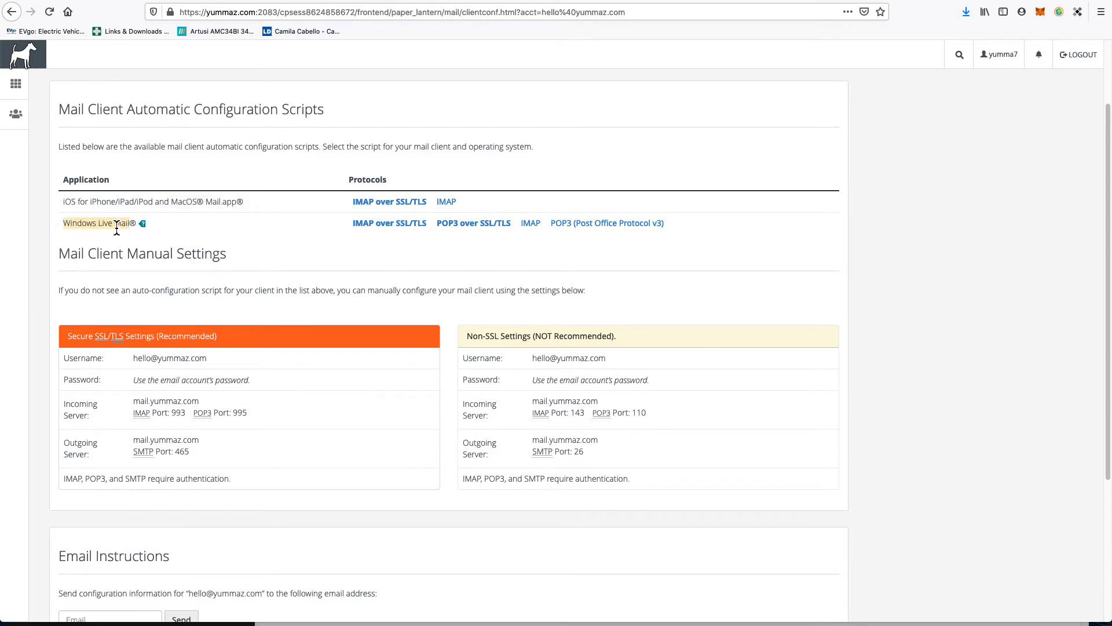
pyautogui.click(185, 207)
pyautogui.moveTo(172, 206); pyautogui.dragTo(224, 210)
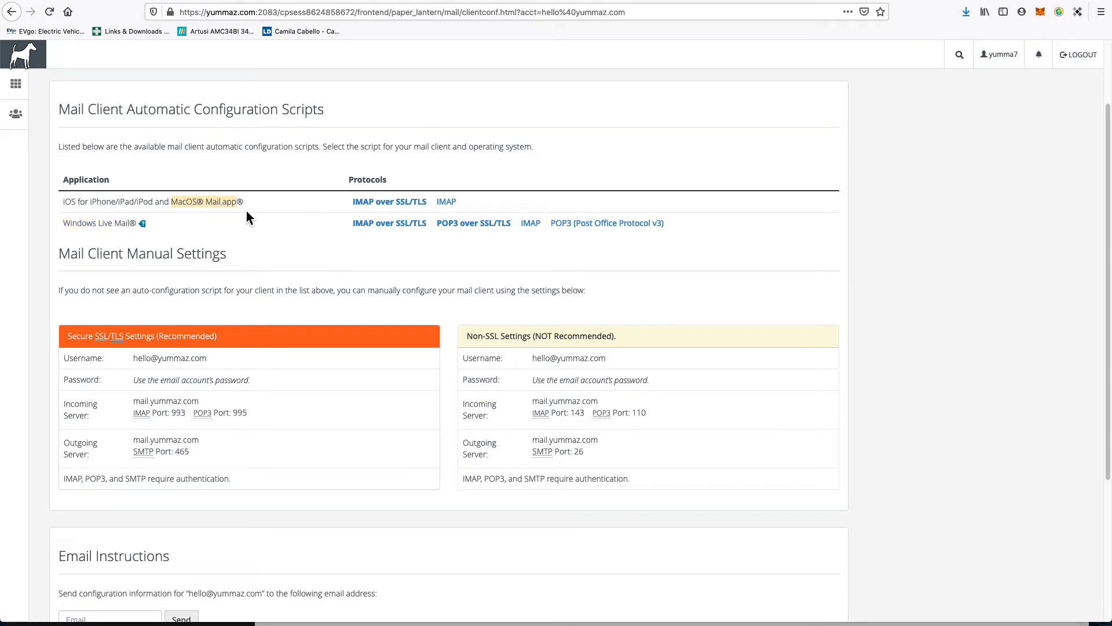
# Step: Save the IMAP over SSL/TLS Mail.app profile to the Desktop, replacing the old copy
pyautogui.click(390, 203)
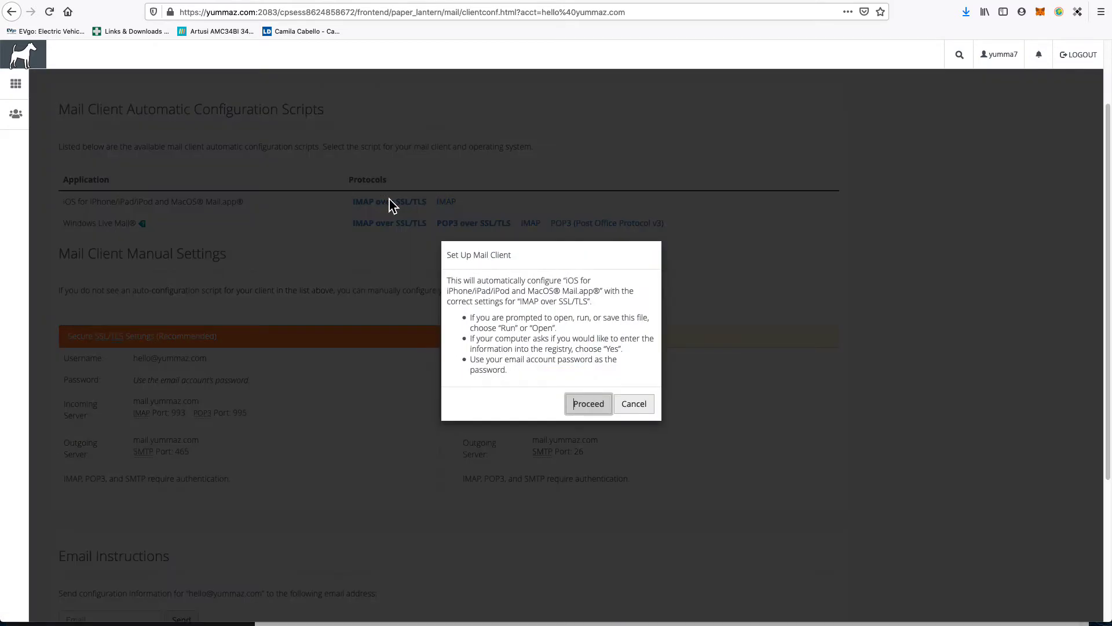
pyautogui.click(588, 404)
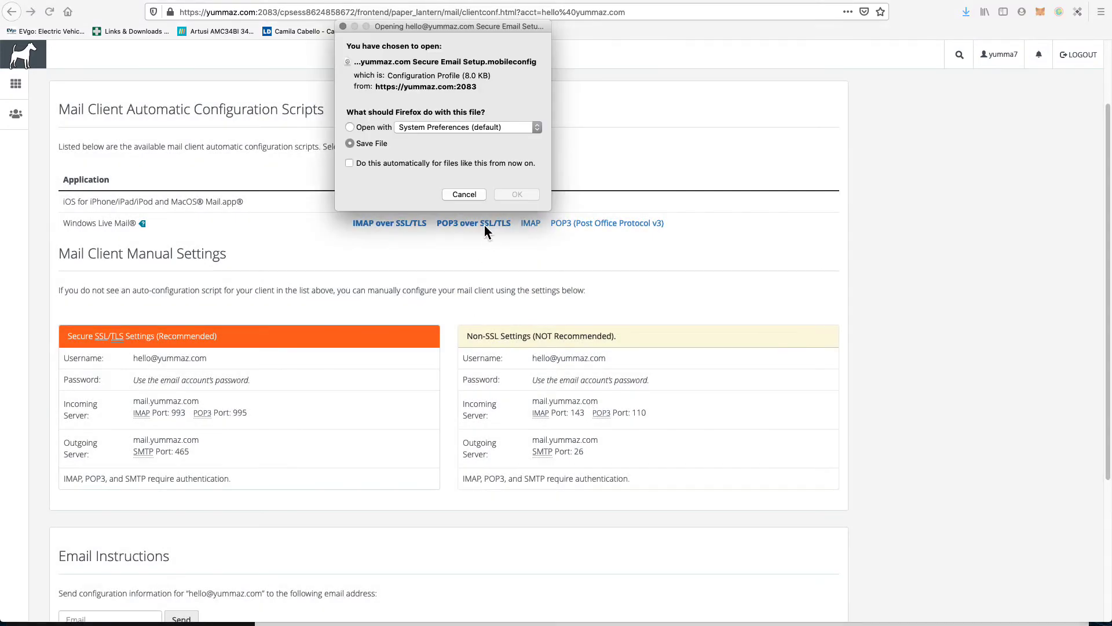
pyautogui.click(517, 195)
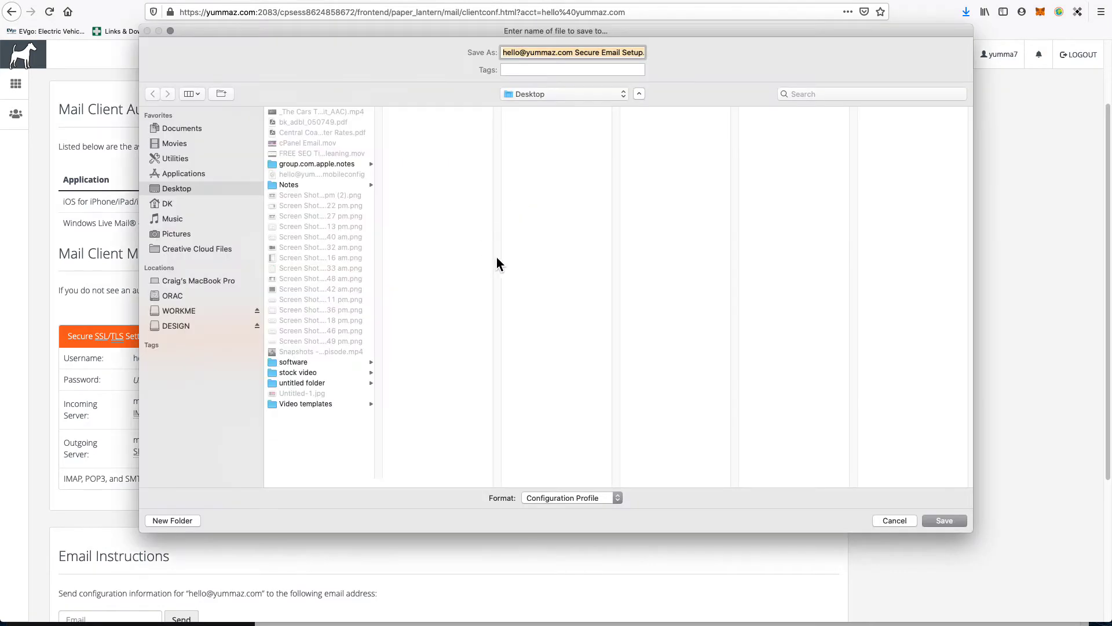
pyautogui.click(953, 521)
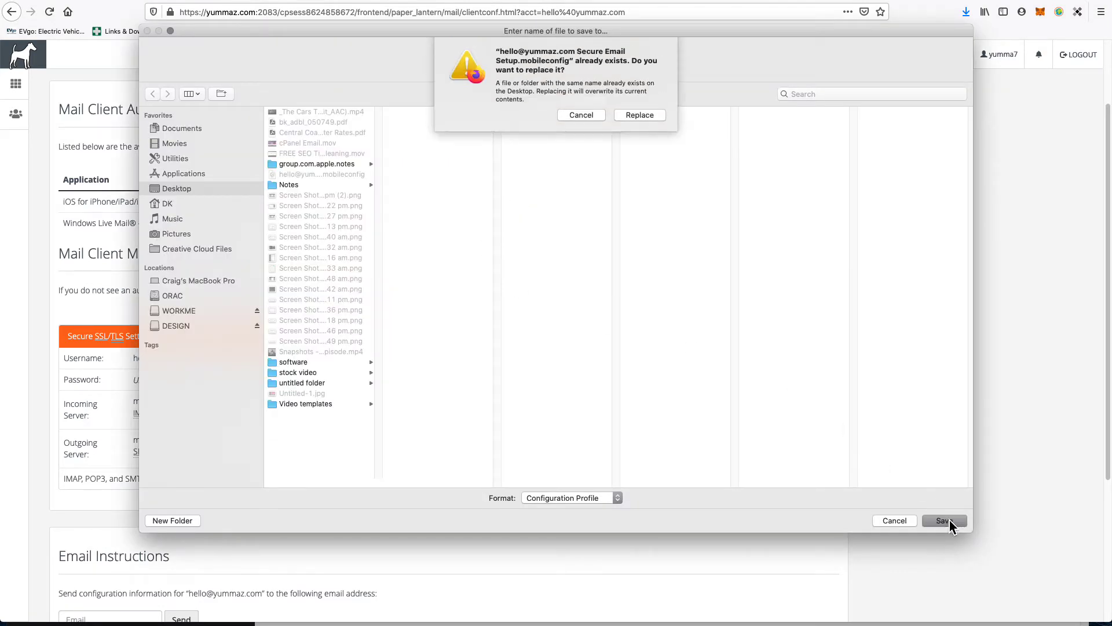
pyautogui.click(653, 115)
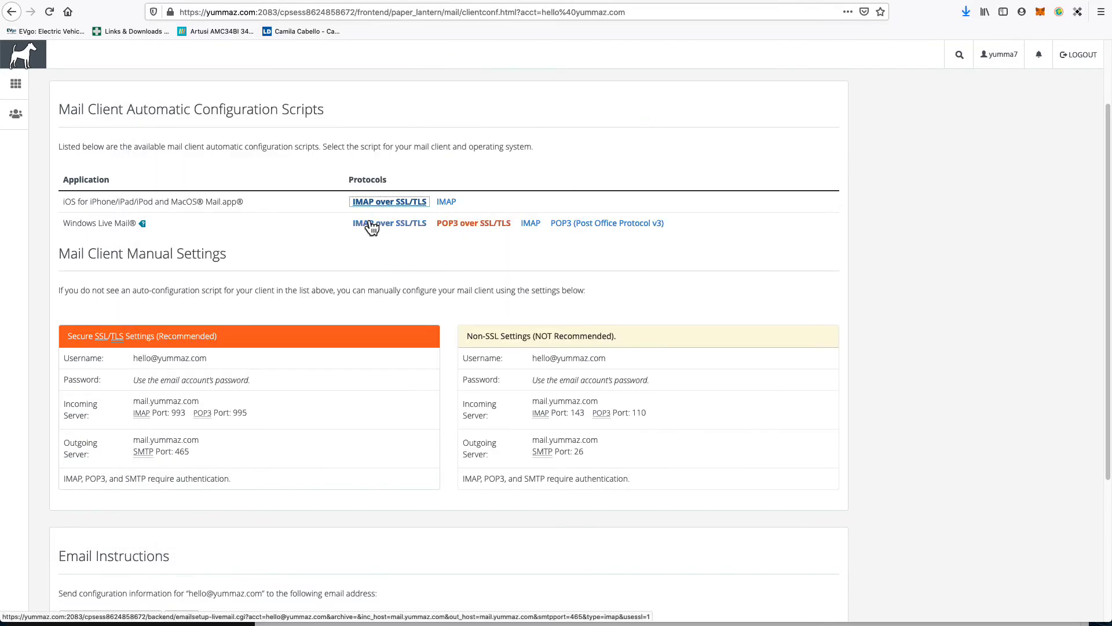
# Step: Check the finished download and bring up a Finder window
pyautogui.click(966, 11)
pyautogui.click(966, 53)
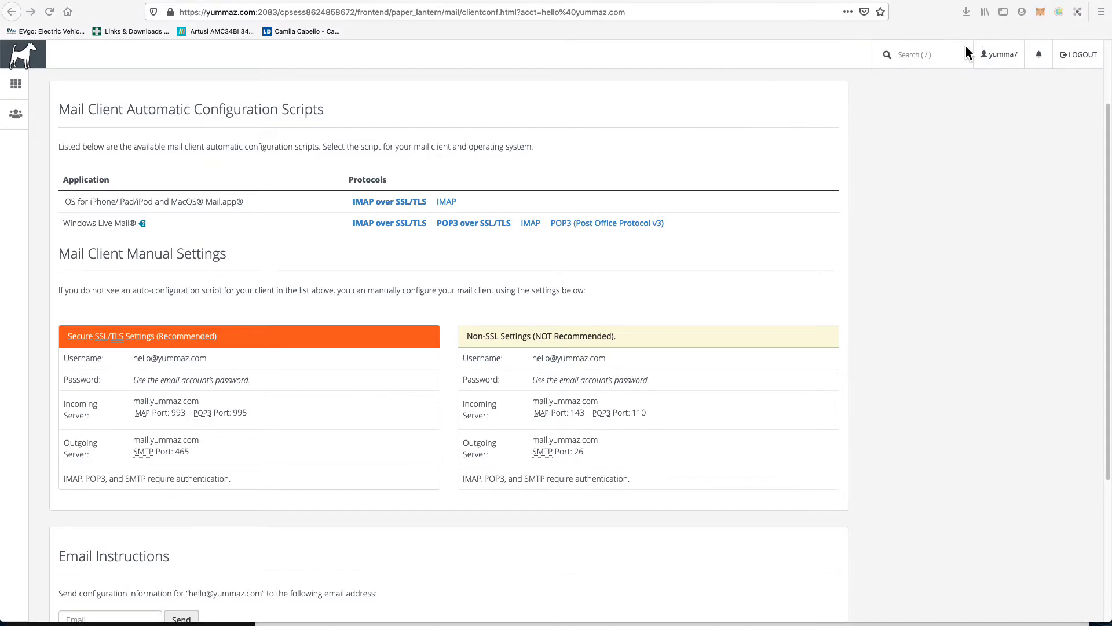
pyautogui.press('super+Tab')
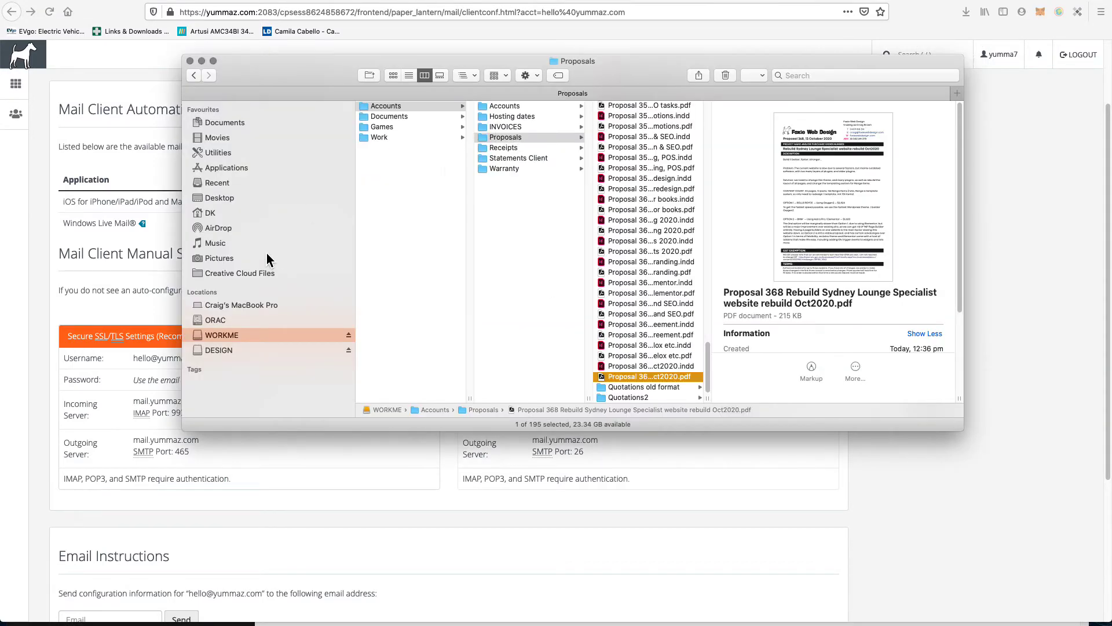
# Step: Open the Secure Email Setup .mobileconfig from the Desktop and continue its installation
pyautogui.moveTo(0, 18); pyautogui.dragTo(343, 122)
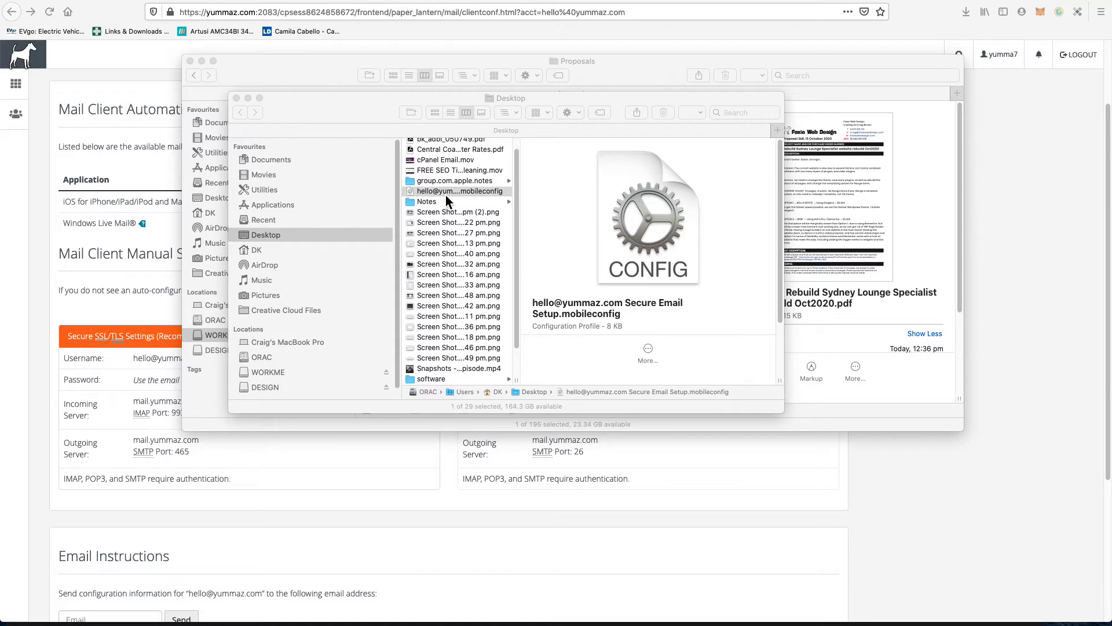
pyautogui.click(369, 111)
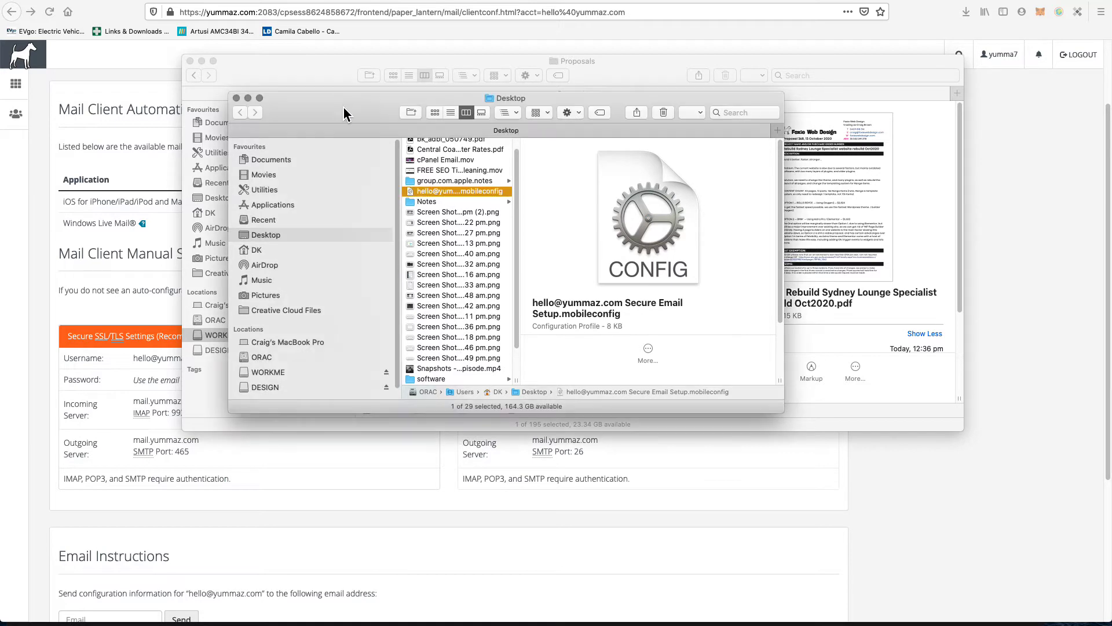
pyautogui.doubleClick(480, 194)
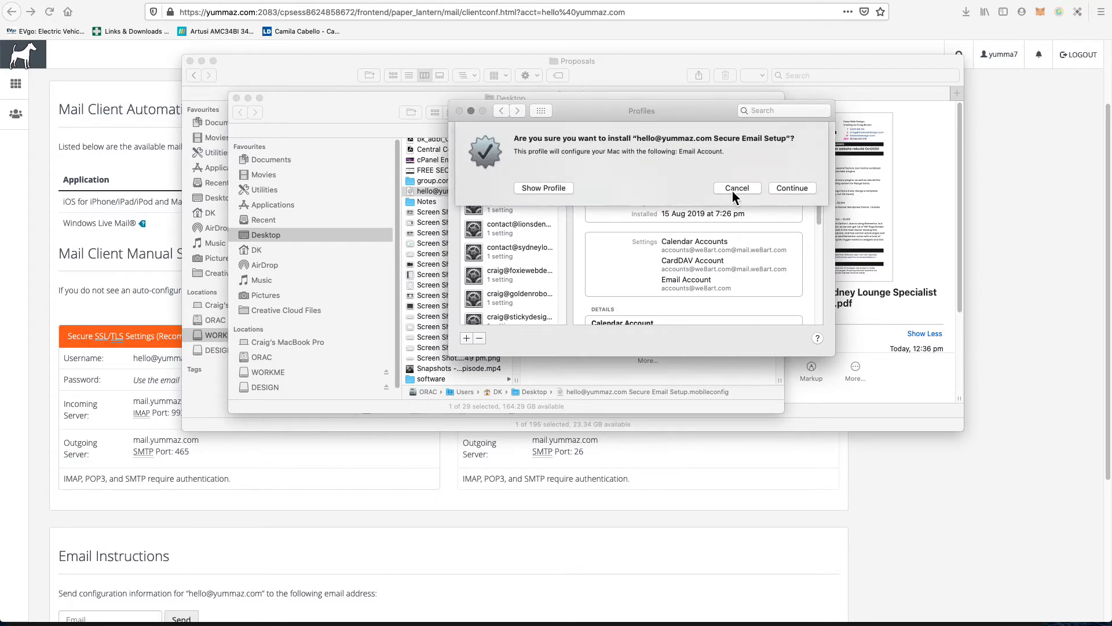
pyautogui.click(793, 188)
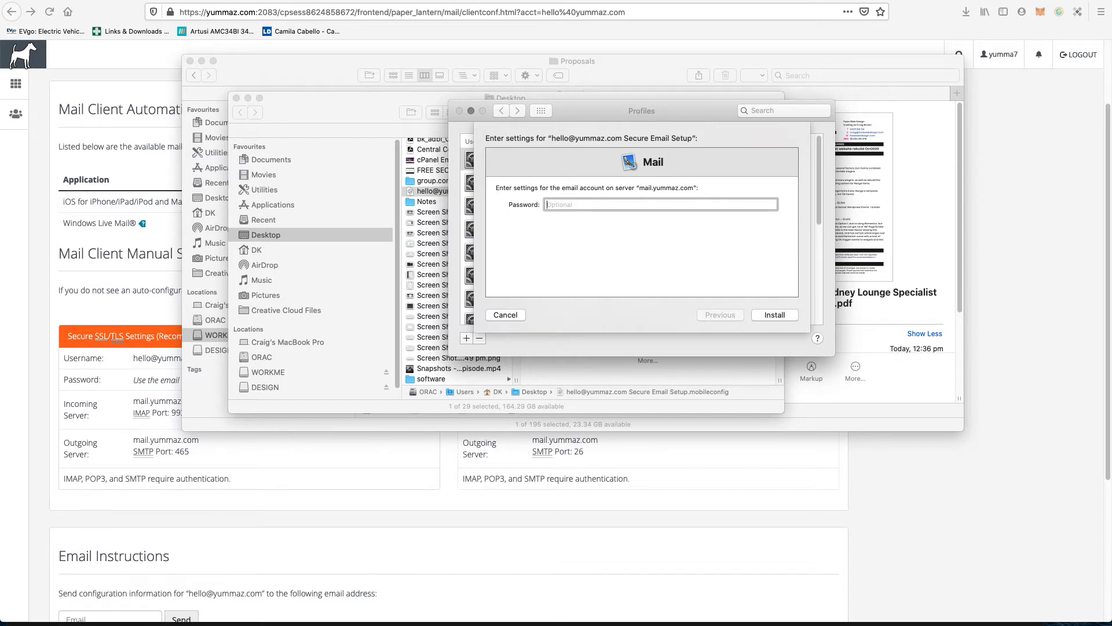
# Step: Paste the mailbox password from the password manager and install the profile
pyautogui.moveTo(0, 89); pyautogui.dragTo(222, 101)
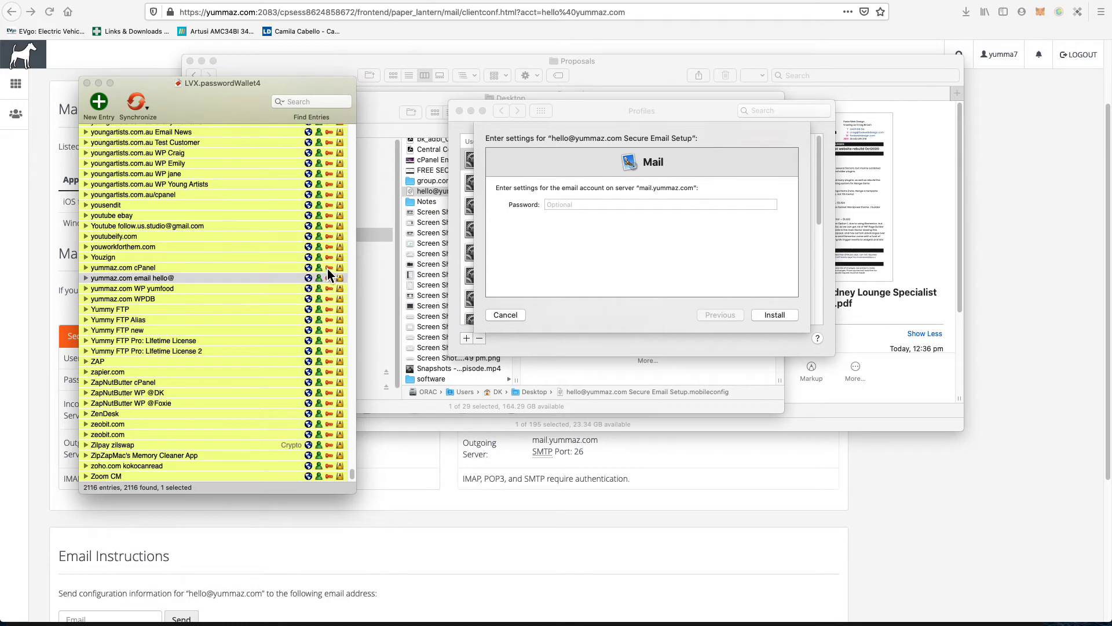
pyautogui.moveTo(241, 99); pyautogui.dragTo(0, 99)
pyautogui.click(594, 206)
pyautogui.press('super+v')
pyautogui.click(775, 316)
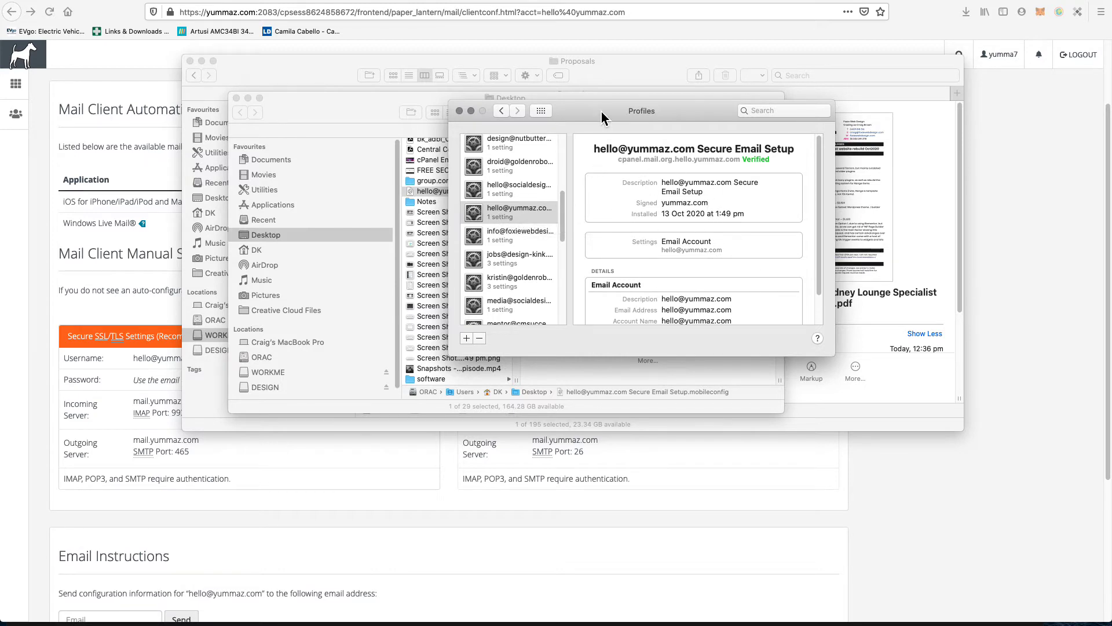
# Step: Check the installed profile in the Profiles list, then quit System Preferences
pyautogui.click(114, 356)
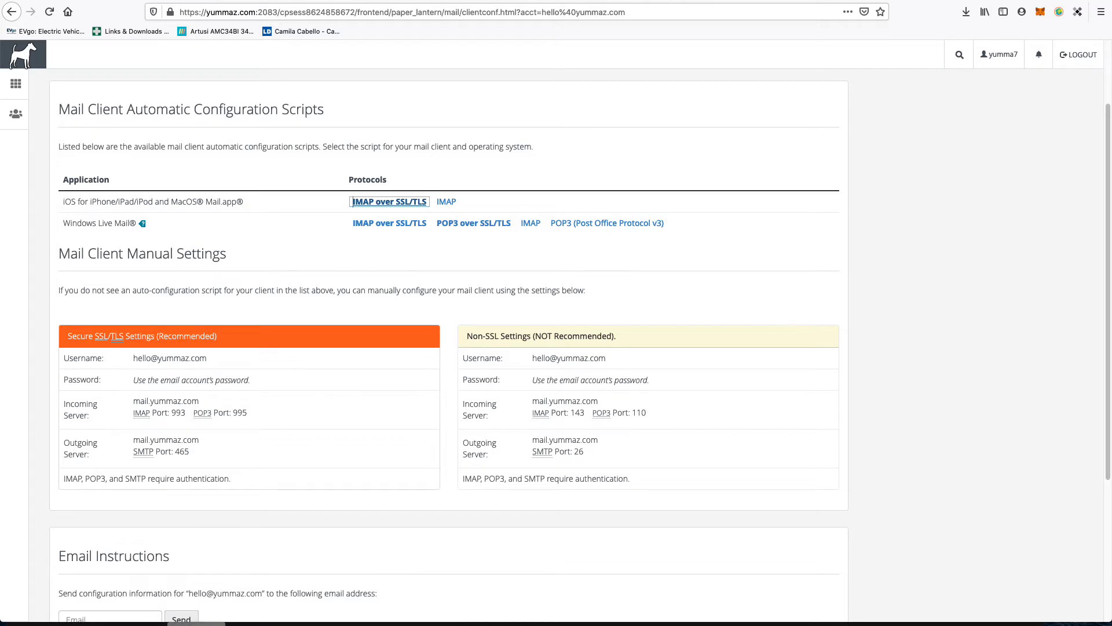
pyautogui.click(1029, 623)
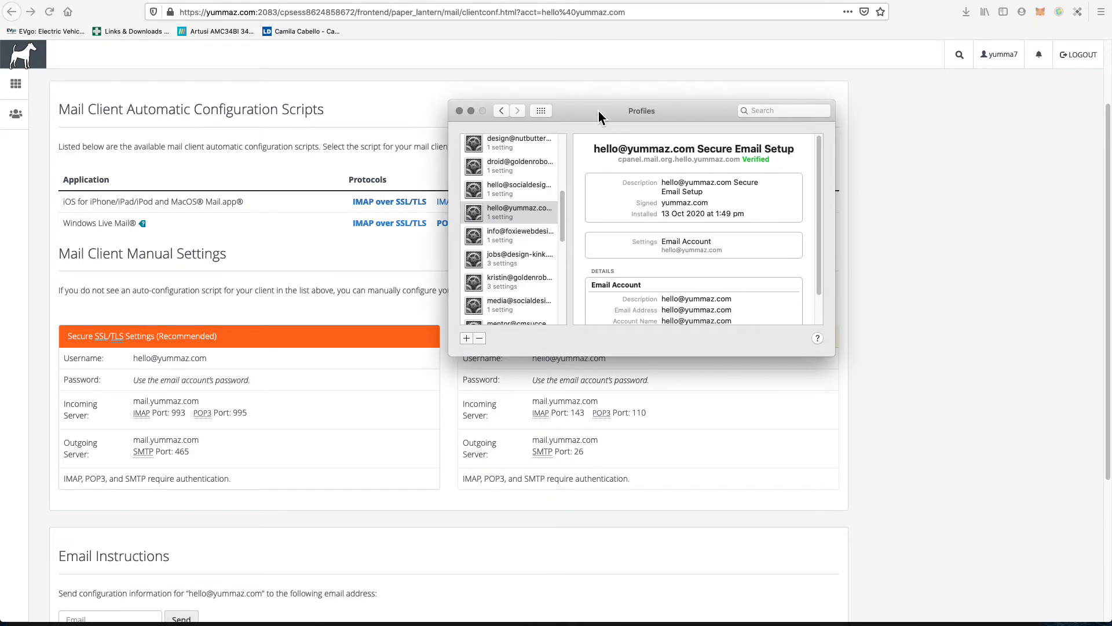
pyautogui.press('super+q')
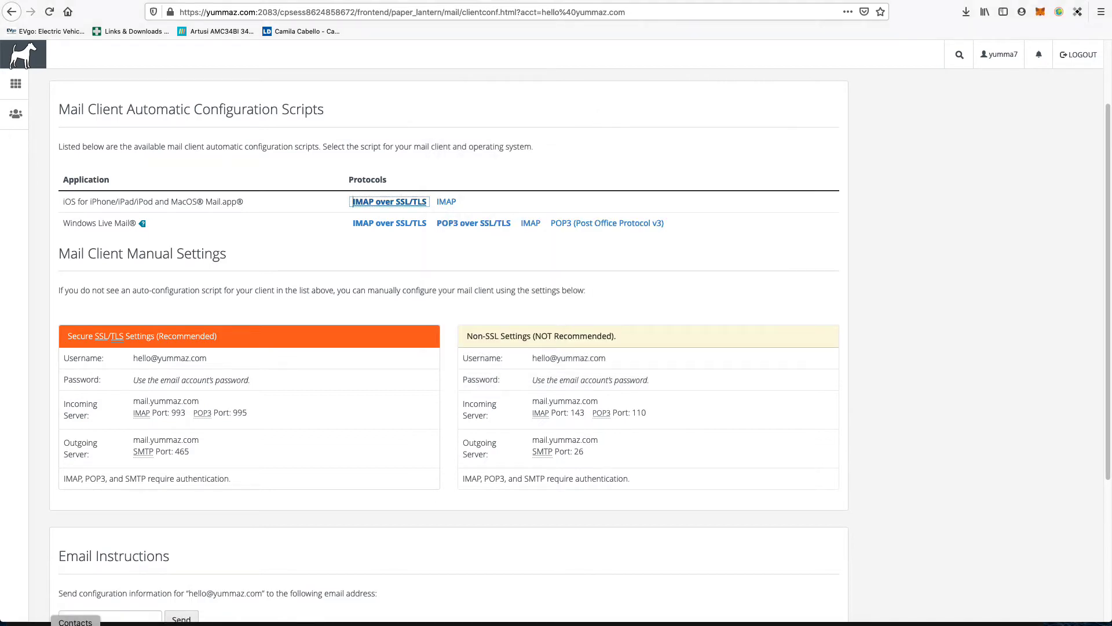
pyautogui.click(40, 624)
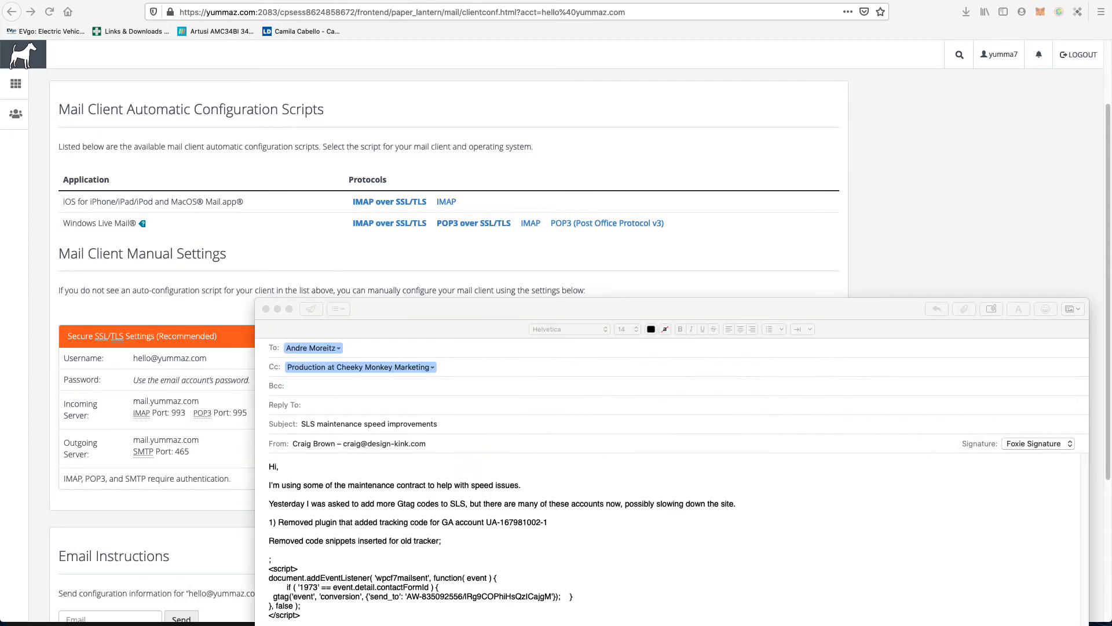
pyautogui.moveTo(418, 314); pyautogui.dragTo(0, 426)
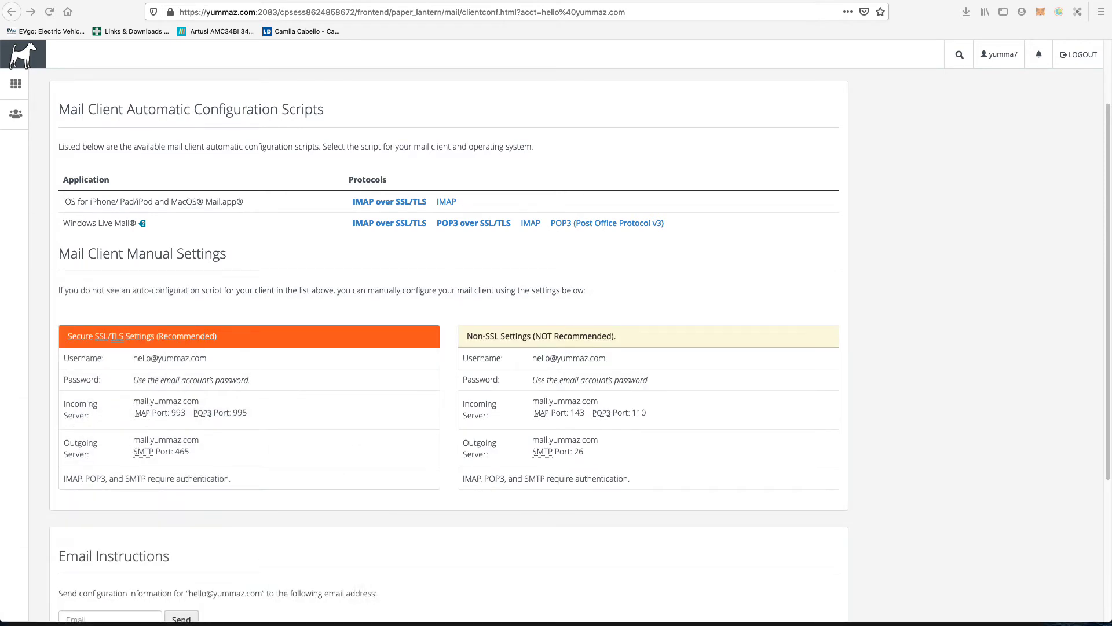
pyautogui.moveTo(0, 35); pyautogui.dragTo(15, 138)
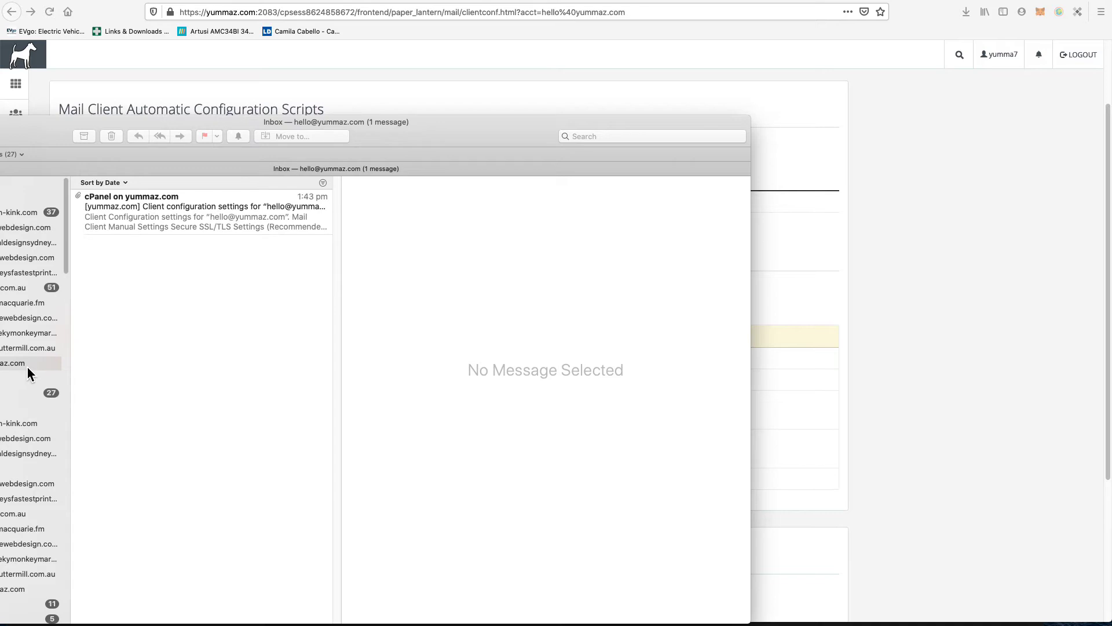
pyautogui.click(134, 207)
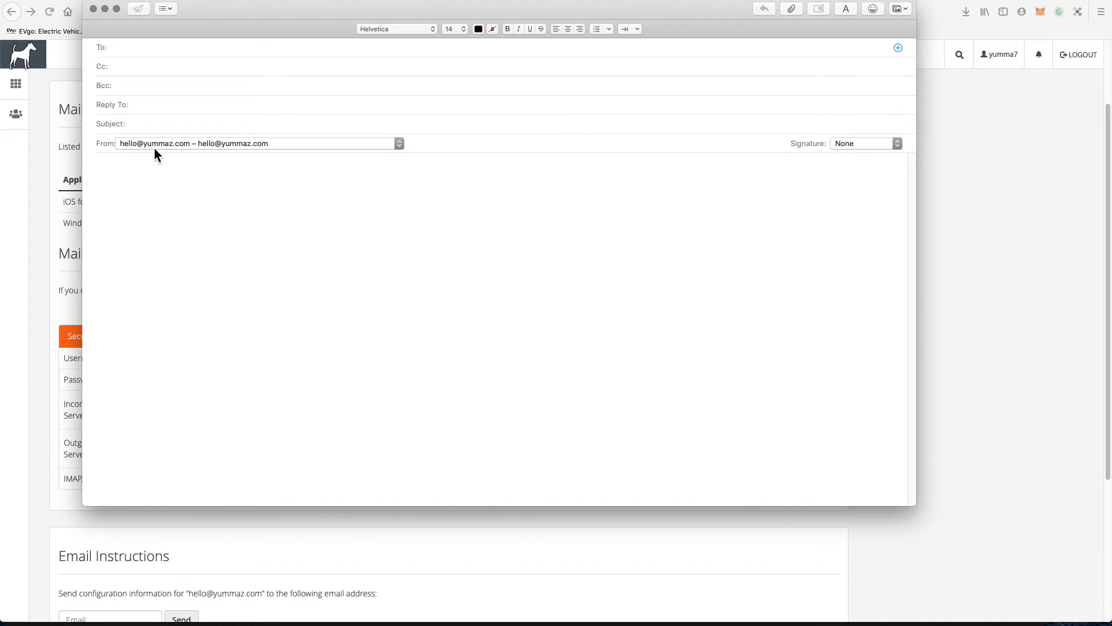
pyautogui.click(257, 29)
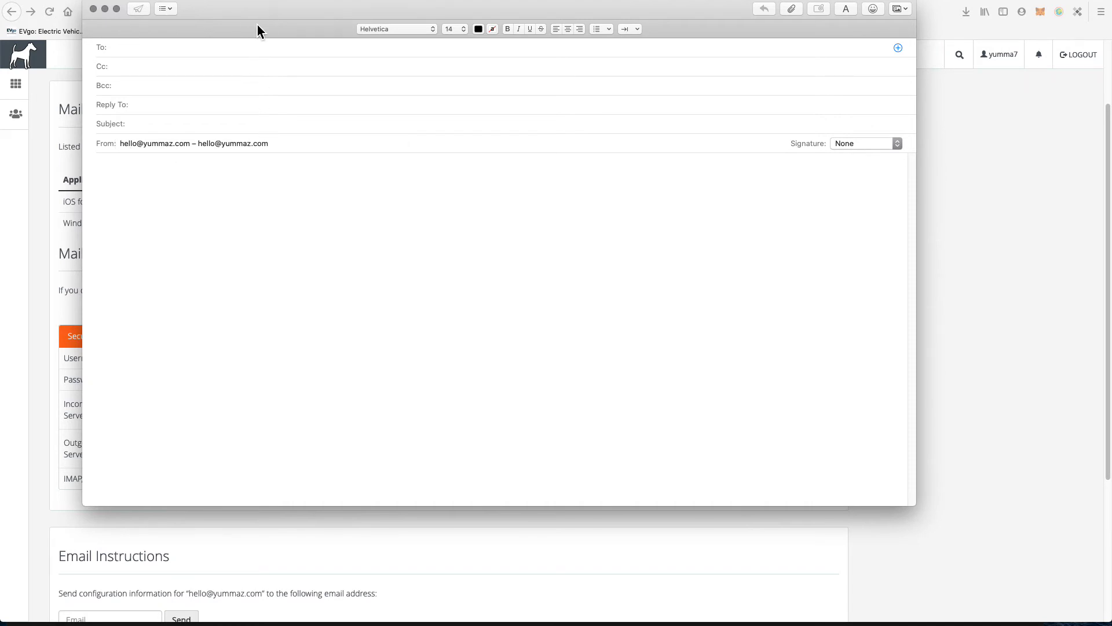
pyautogui.press('super+w')
pyautogui.click(748, 248)
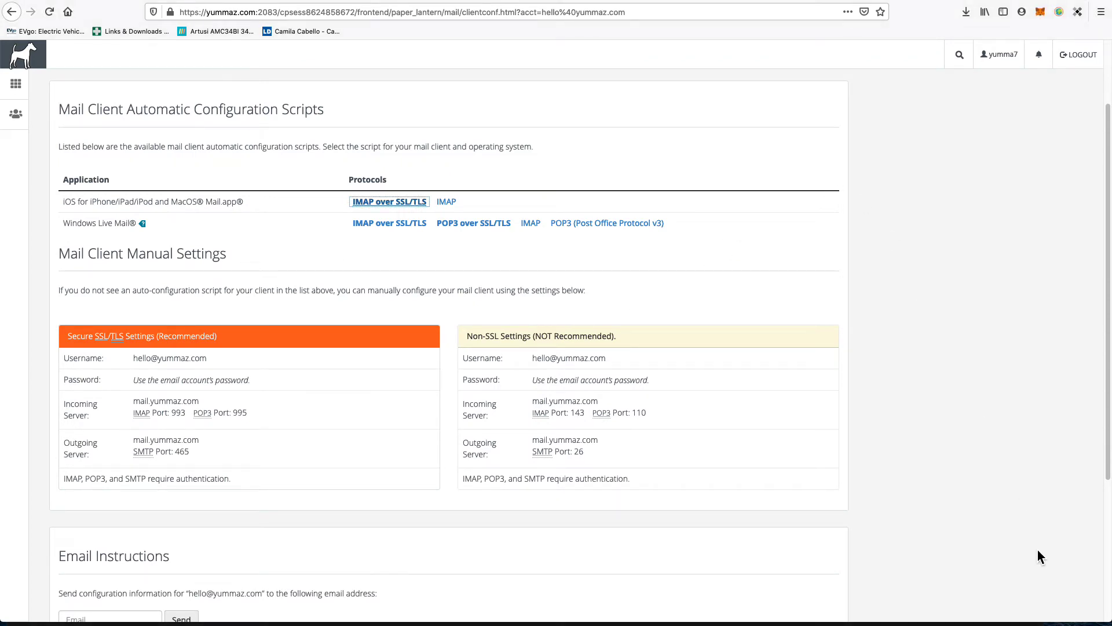
# Step: Place cPanel on the left half and a new browser window on the right half
pyautogui.moveTo(1106, 616); pyautogui.dragTo(502, 595)
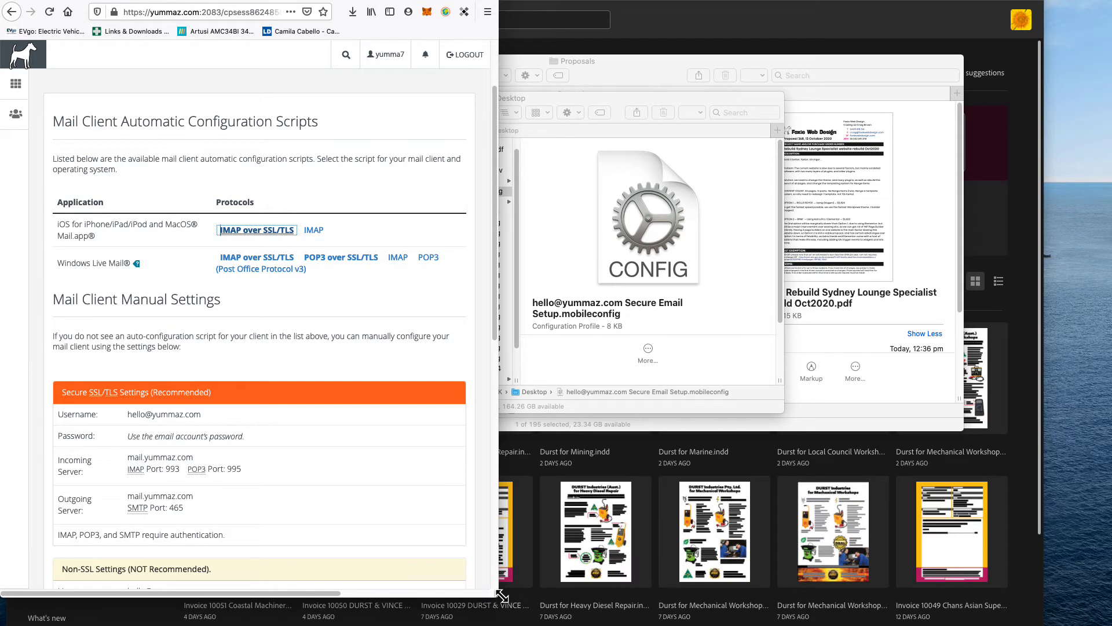
pyautogui.press('super+n')
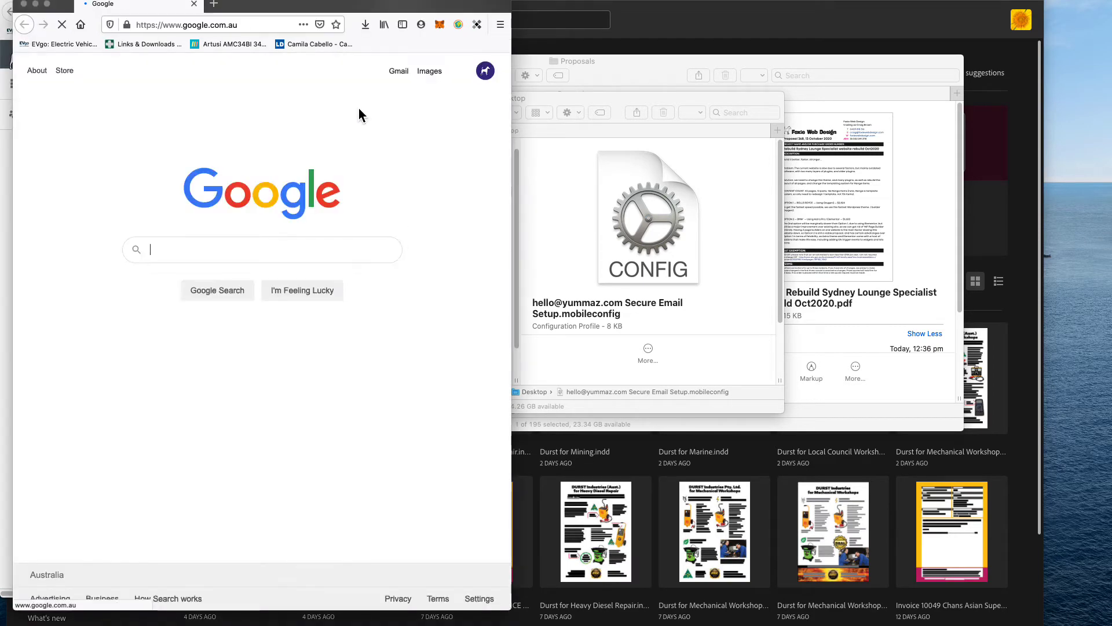
pyautogui.moveTo(285, 5); pyautogui.dragTo(769, 1)
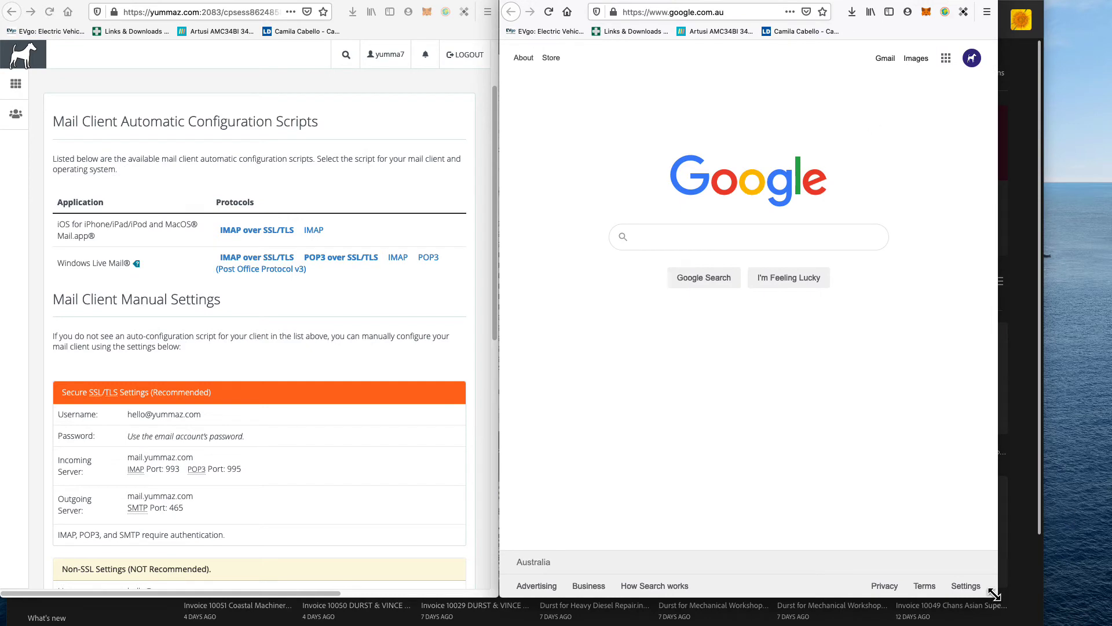
pyautogui.moveTo(996, 596); pyautogui.dragTo(1109, 616)
# Step: Load Gmail in the right-hand window and return to it once the inbox loads
pyautogui.click(719, 15)
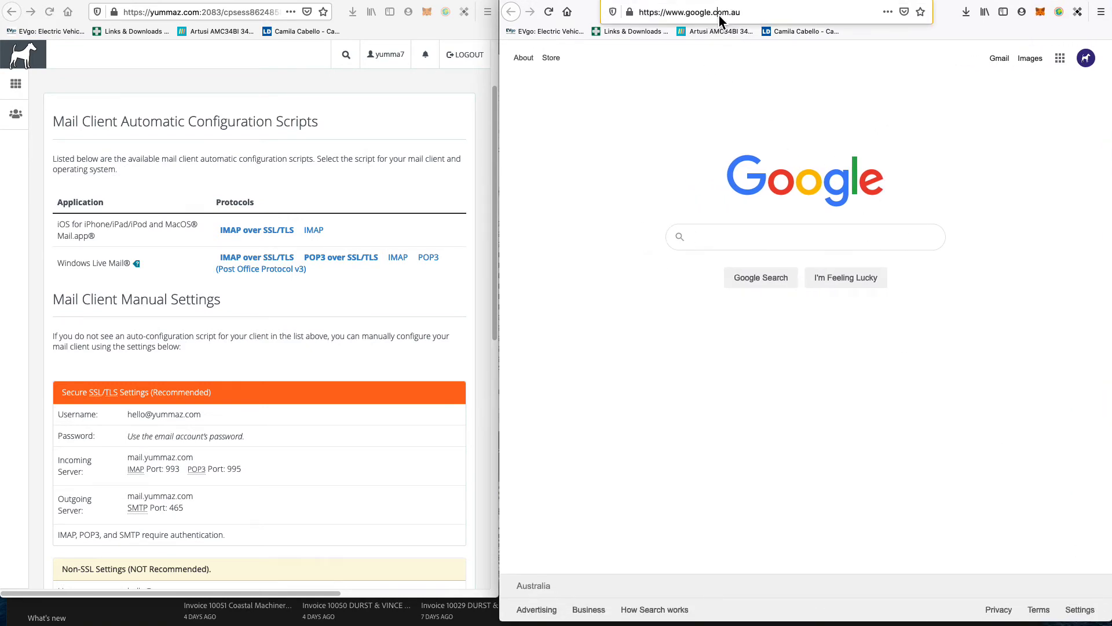
pyautogui.write('gmail')
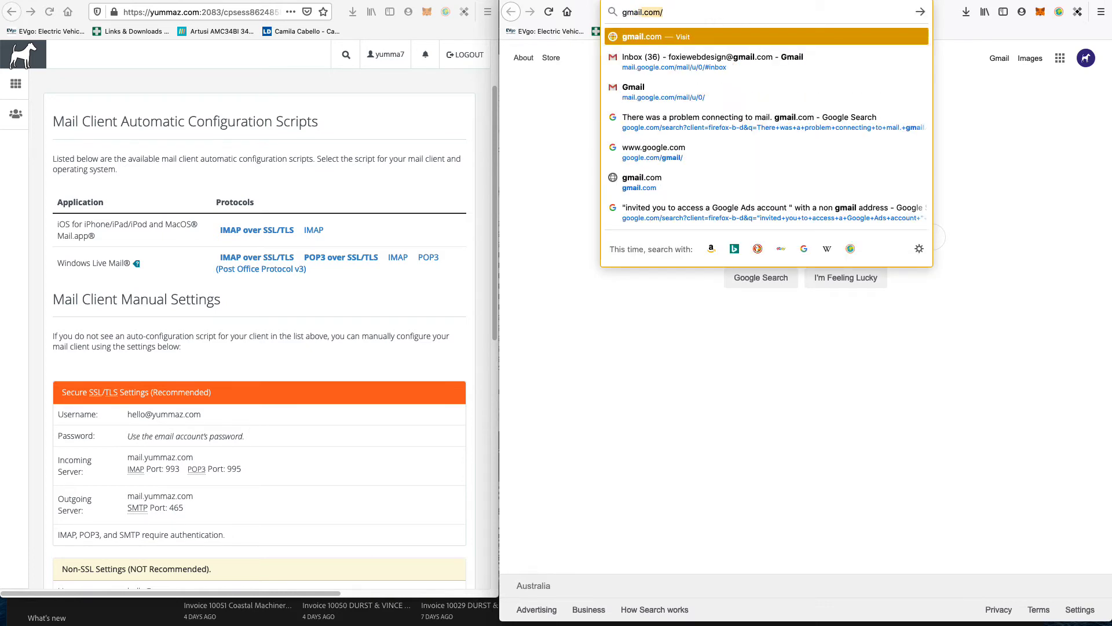
pyautogui.press('Return')
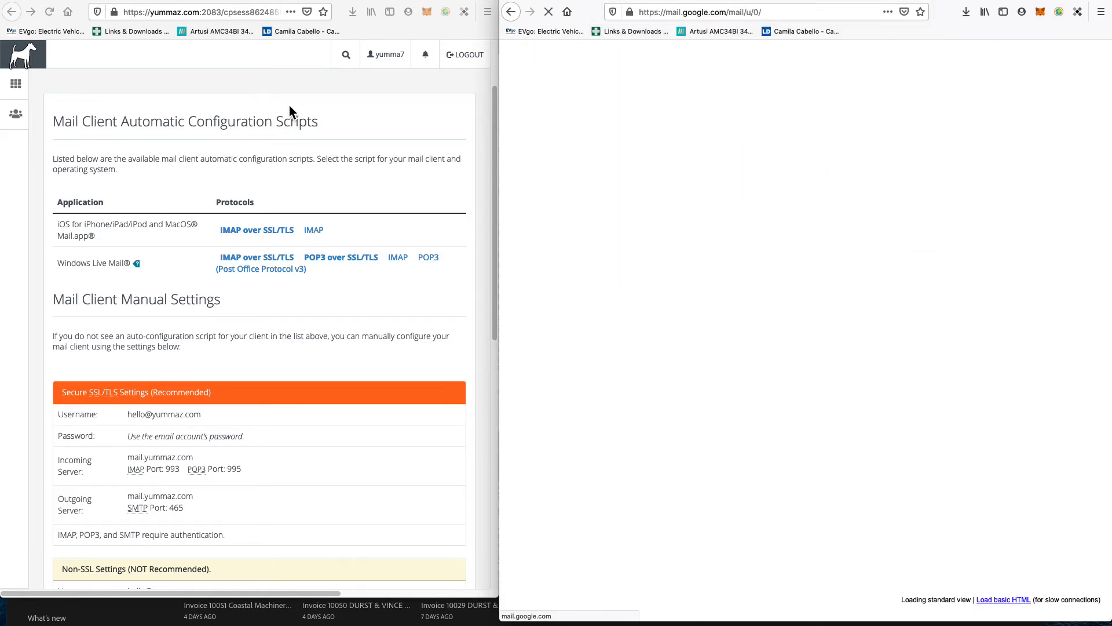
pyautogui.click(179, 94)
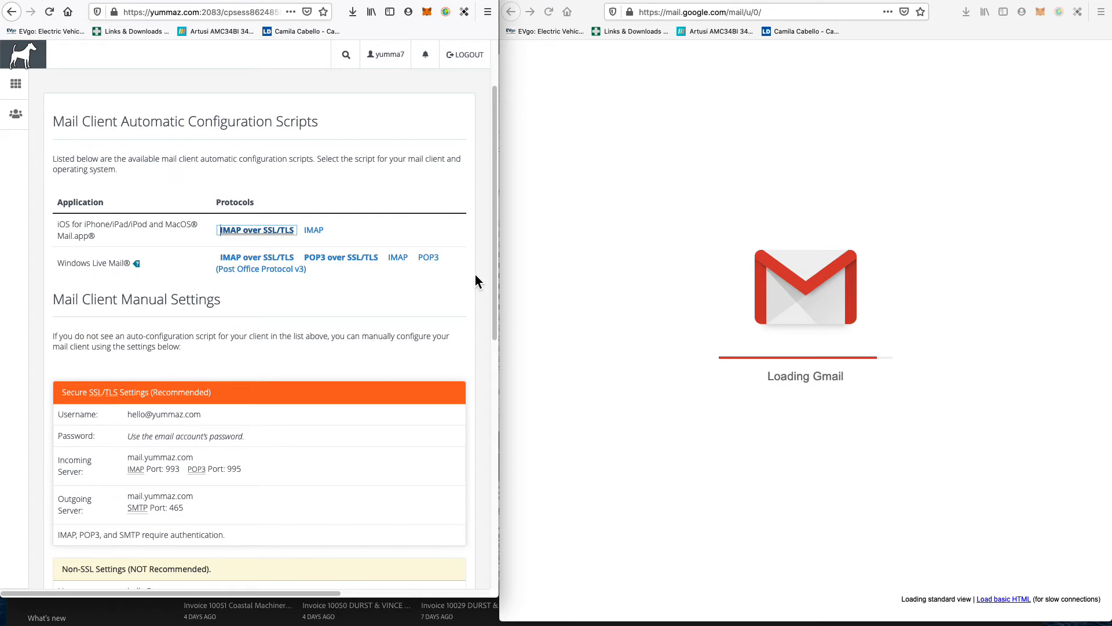
pyautogui.click(666, 170)
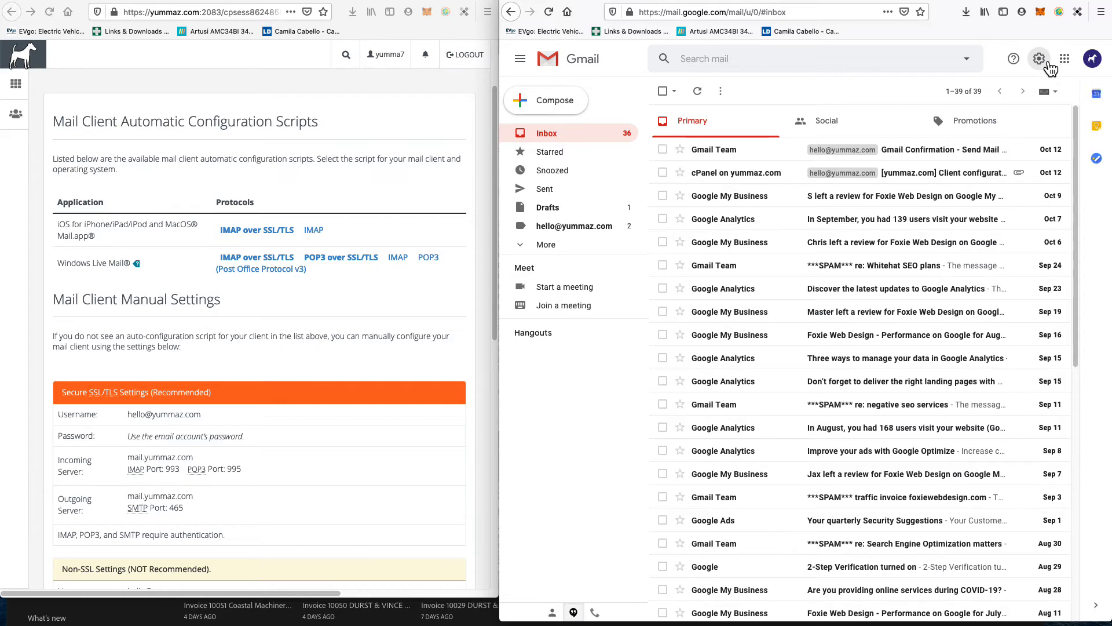
# Step: Open Gmail's full settings on the Accounts and Import tab
pyautogui.click(1048, 63)
pyautogui.click(1048, 64)
pyautogui.click(1047, 63)
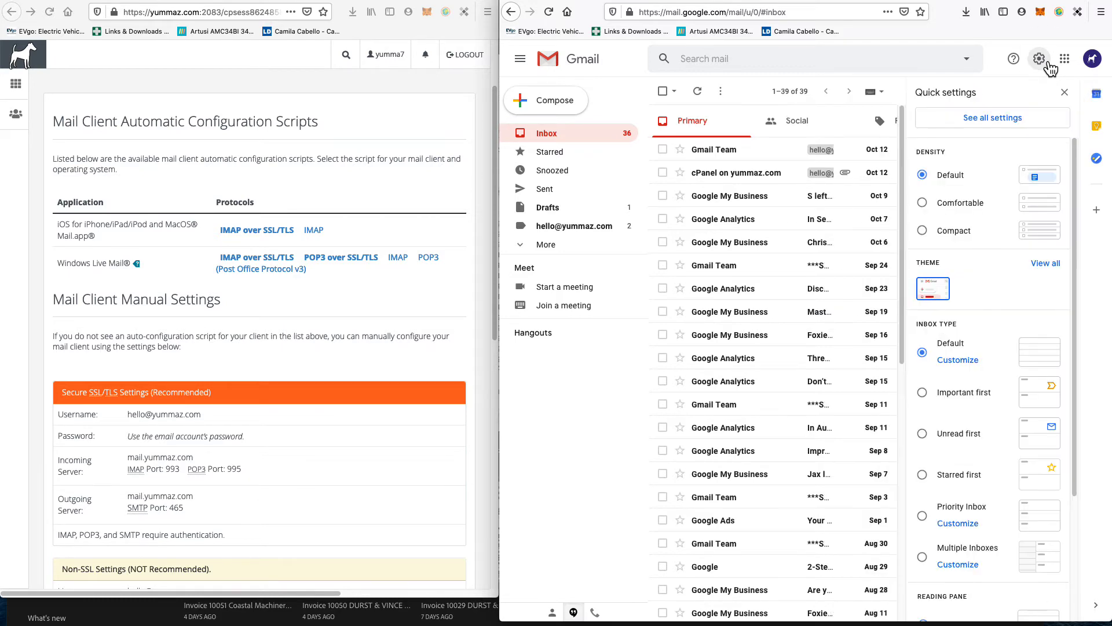
pyautogui.click(983, 131)
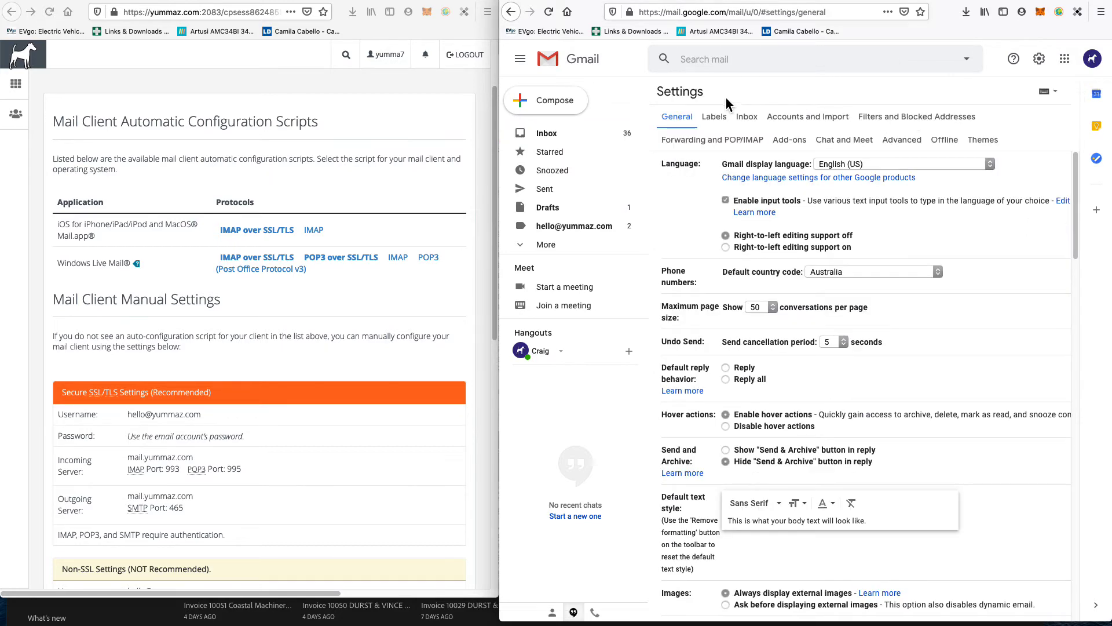
pyautogui.click(797, 120)
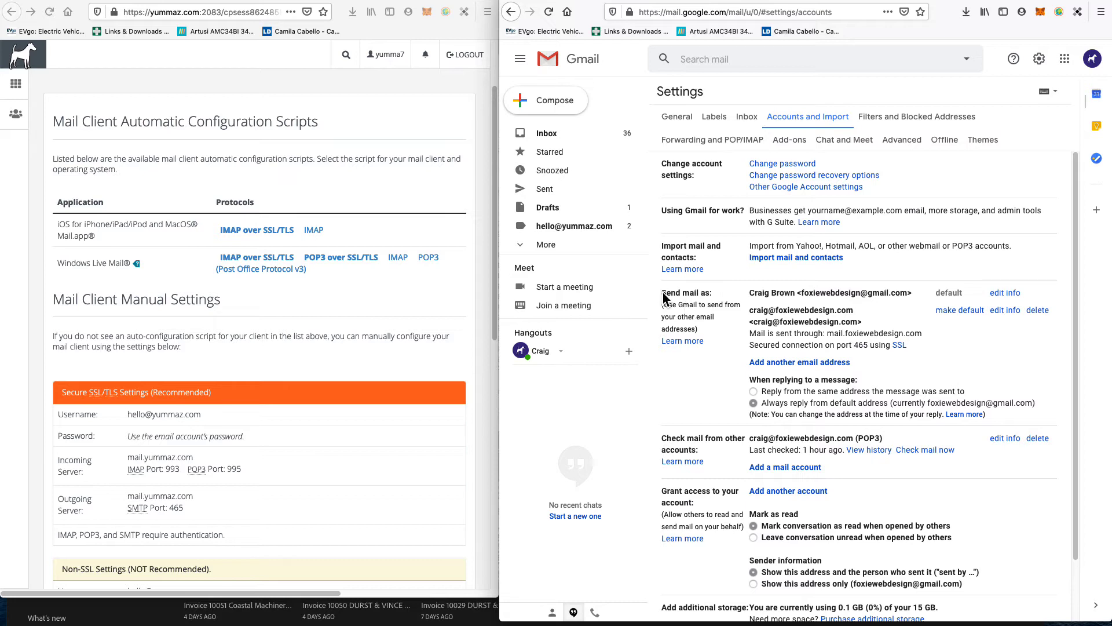
# Step: Highlight the Send mail as and Check mail from other accounts sections
pyautogui.moveTo(662, 291); pyautogui.dragTo(723, 304)
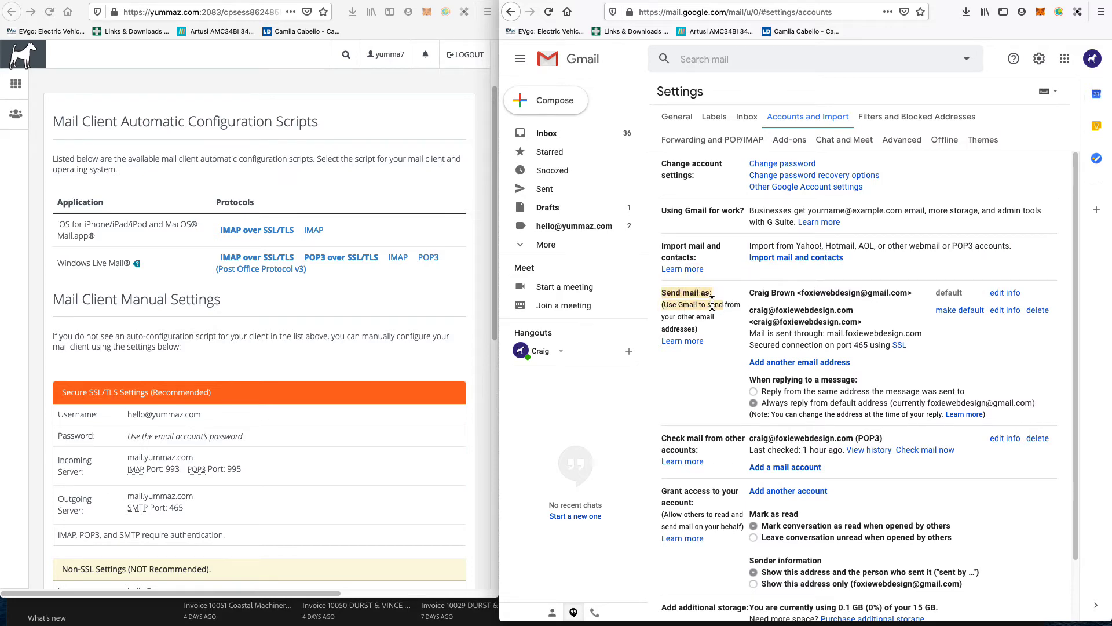
pyautogui.moveTo(666, 436); pyautogui.dragTo(704, 450)
pyautogui.click(685, 294)
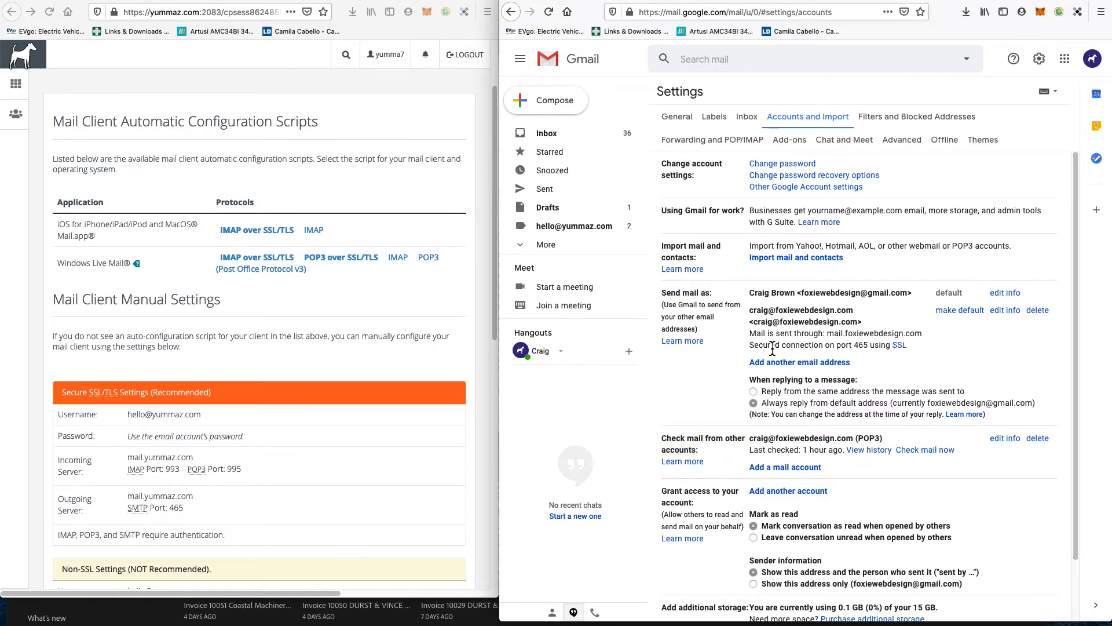
pyautogui.click(812, 366)
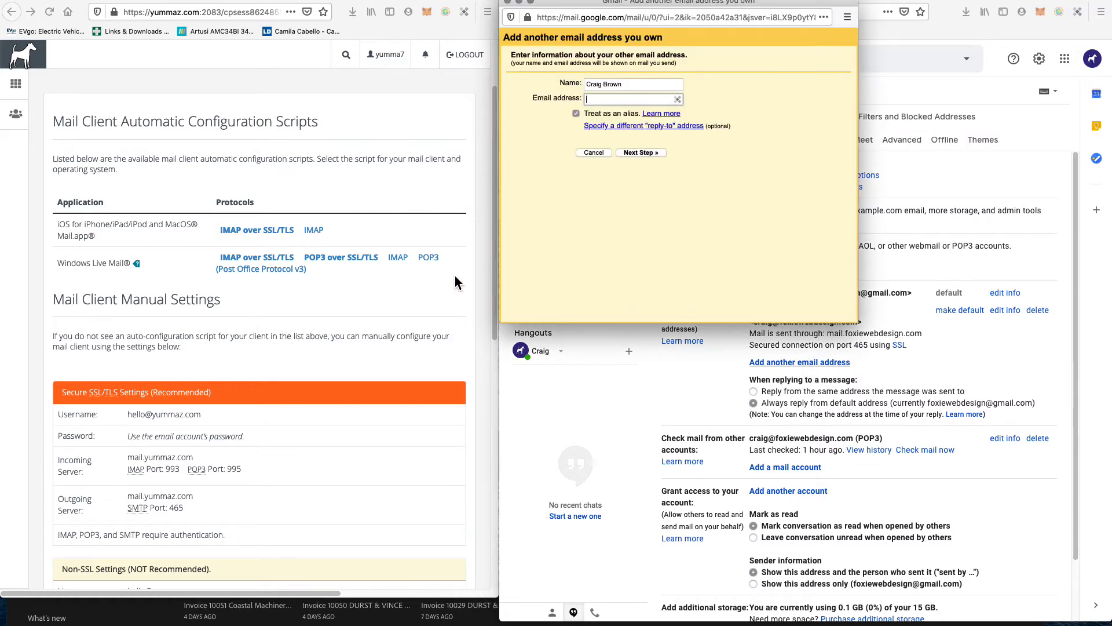
pyautogui.click(273, 346)
pyautogui.tripleClick(130, 413)
pyautogui.press('super+c')
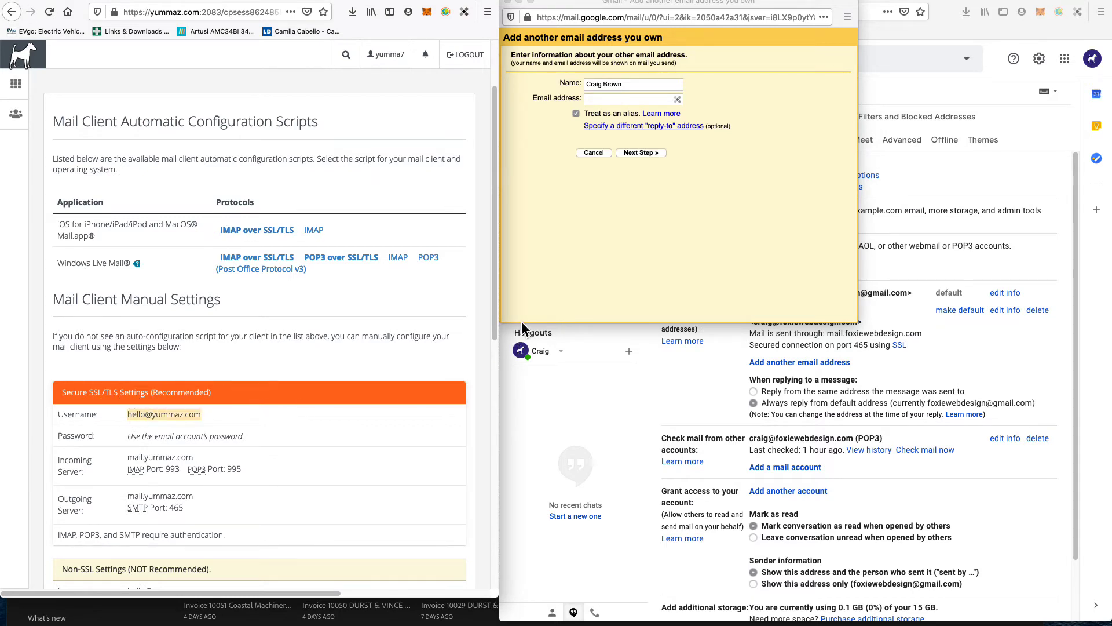
pyautogui.click(615, 84)
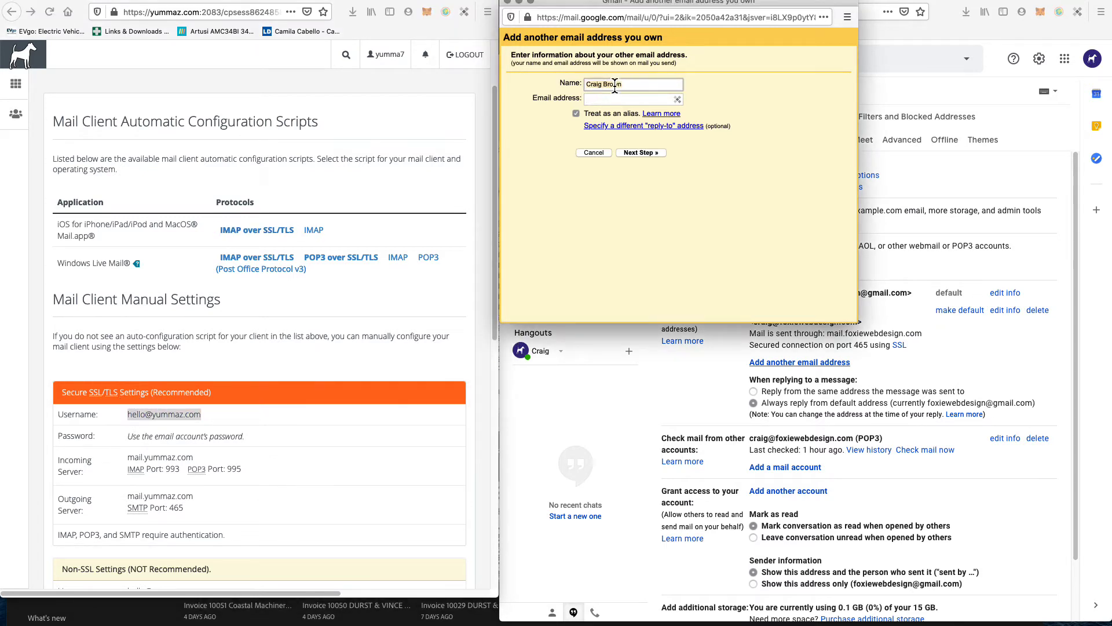
pyautogui.press('super+a')
pyautogui.press('super+v')
pyautogui.click(770, 186)
# Step: Paste the same address into Email address, keep Treat as an alias, and go on
pyautogui.click(609, 99)
pyautogui.press('super+v')
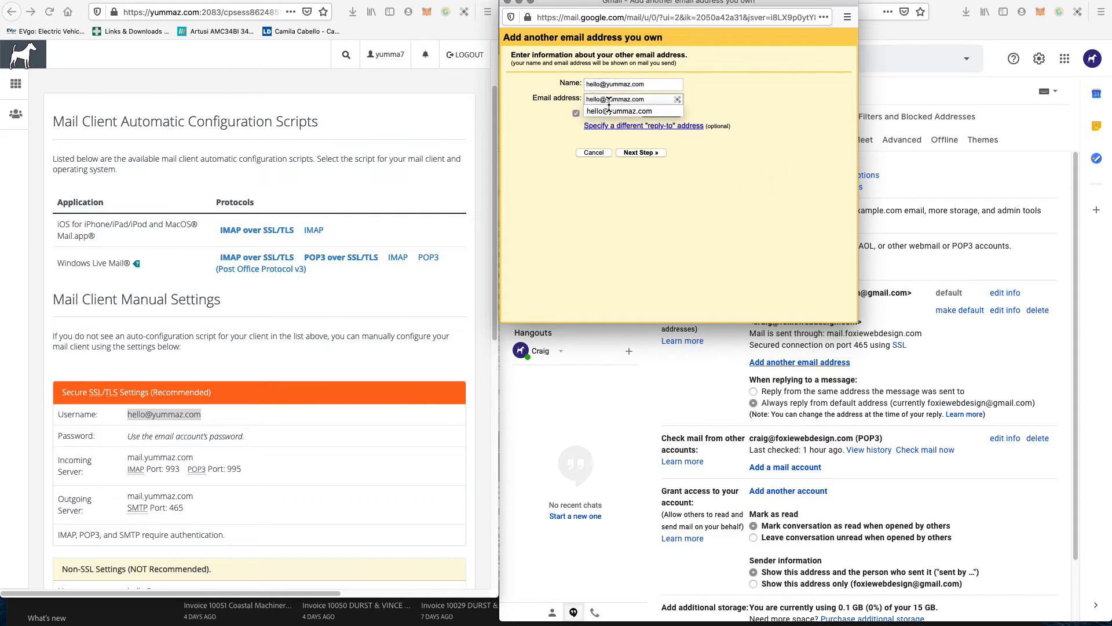
pyautogui.click(768, 91)
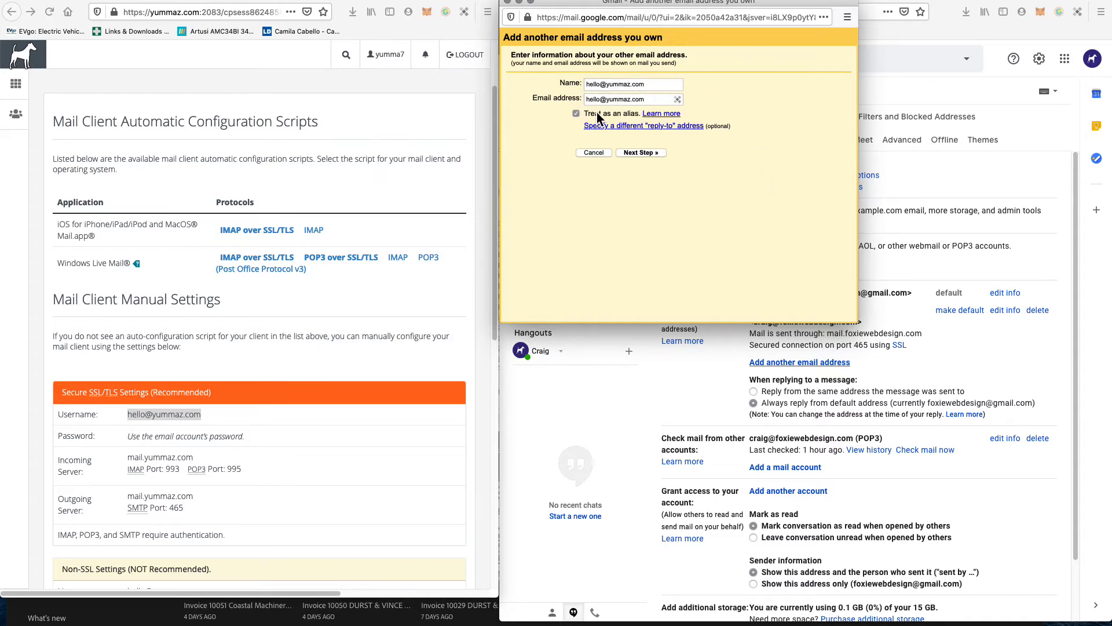
pyautogui.tripleClick(607, 86)
pyautogui.click(638, 154)
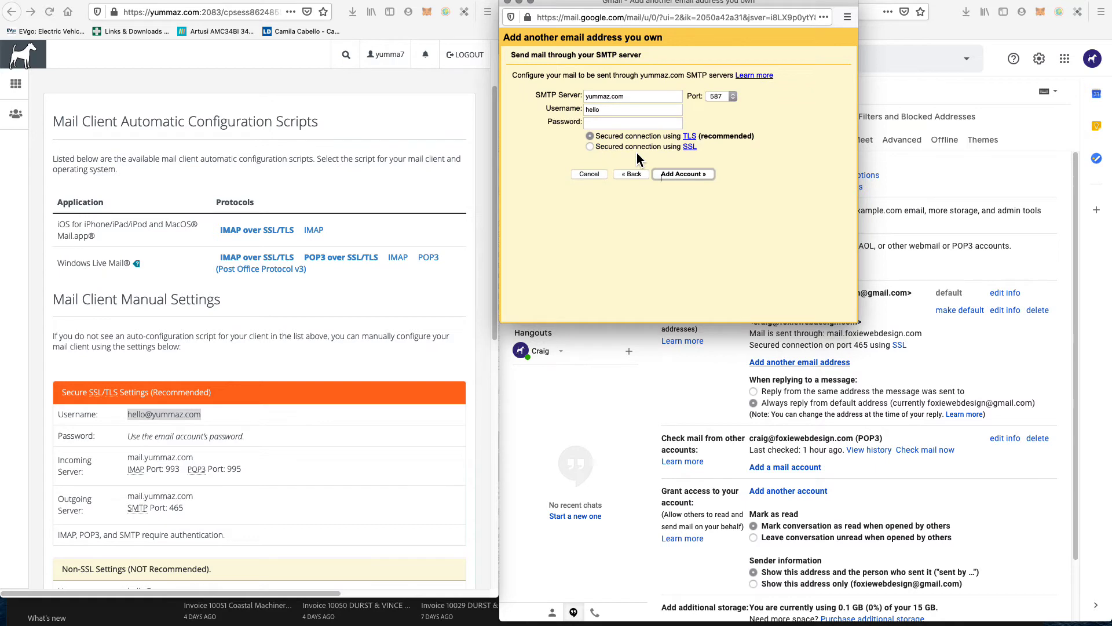
# Step: Paste mail.yummaz.com from cPanel into the SMTP Server field
pyautogui.click(601, 96)
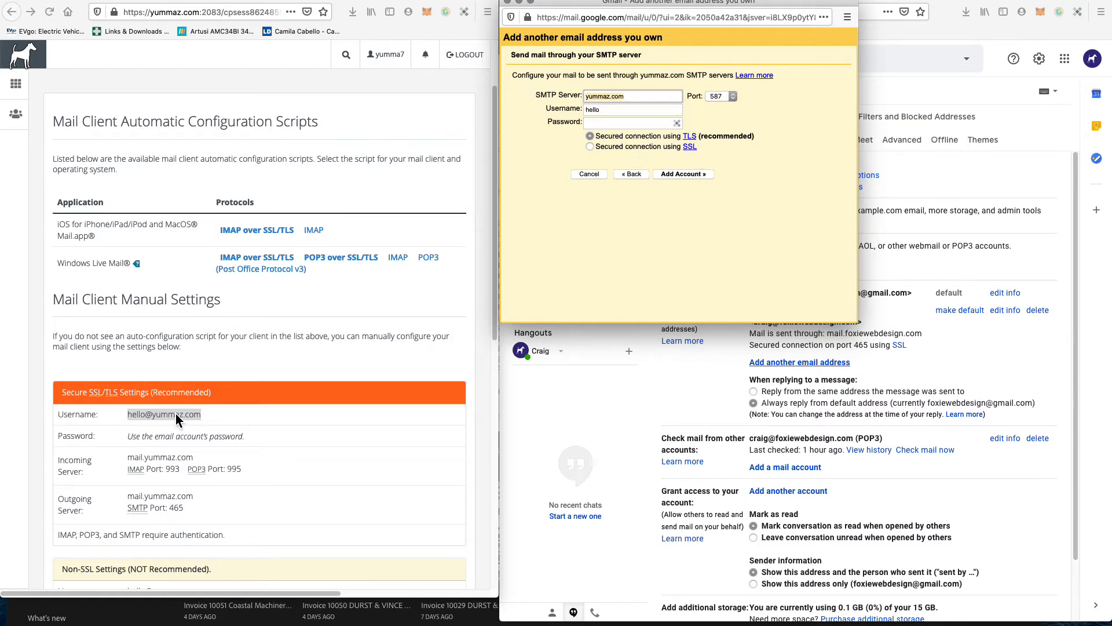
pyautogui.click(140, 464)
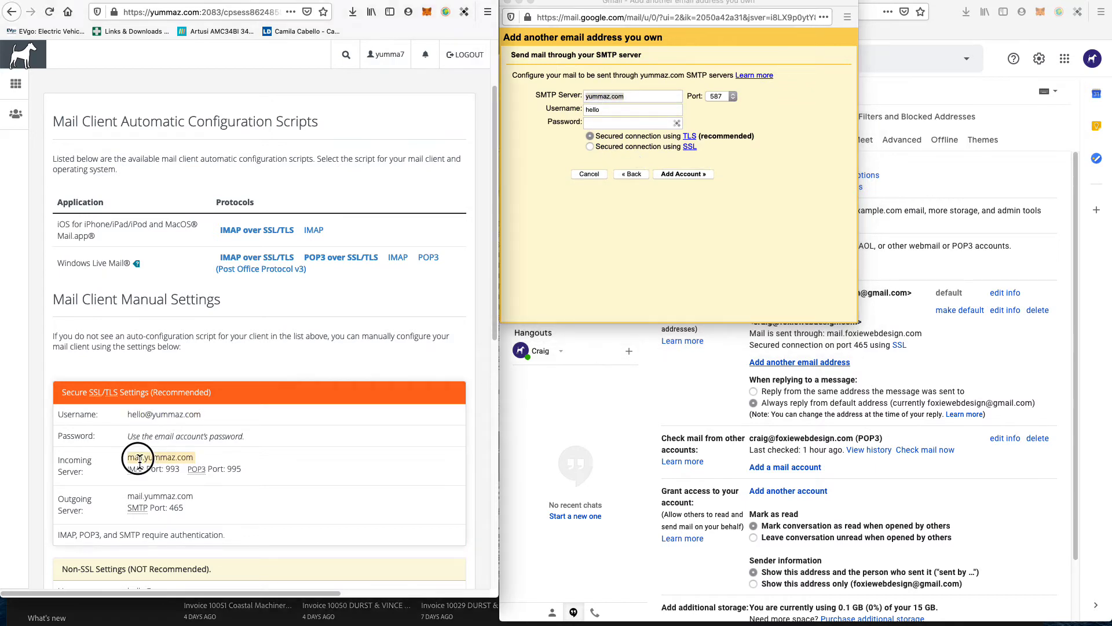
pyautogui.click(637, 97)
pyautogui.write('mail.yummaz.com')
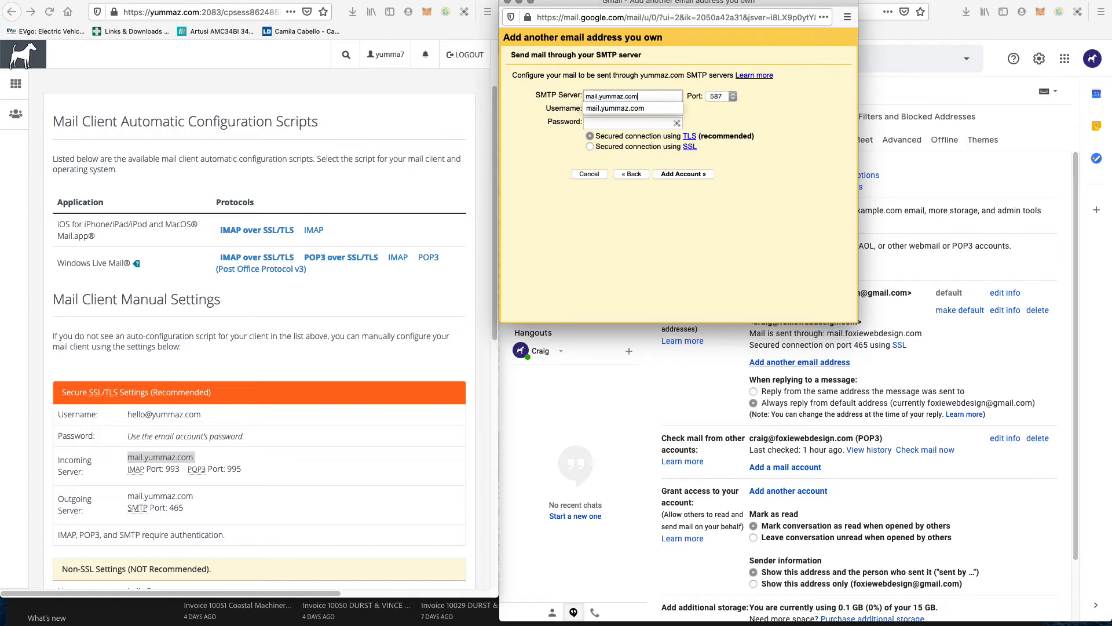
pyautogui.press('Tab')
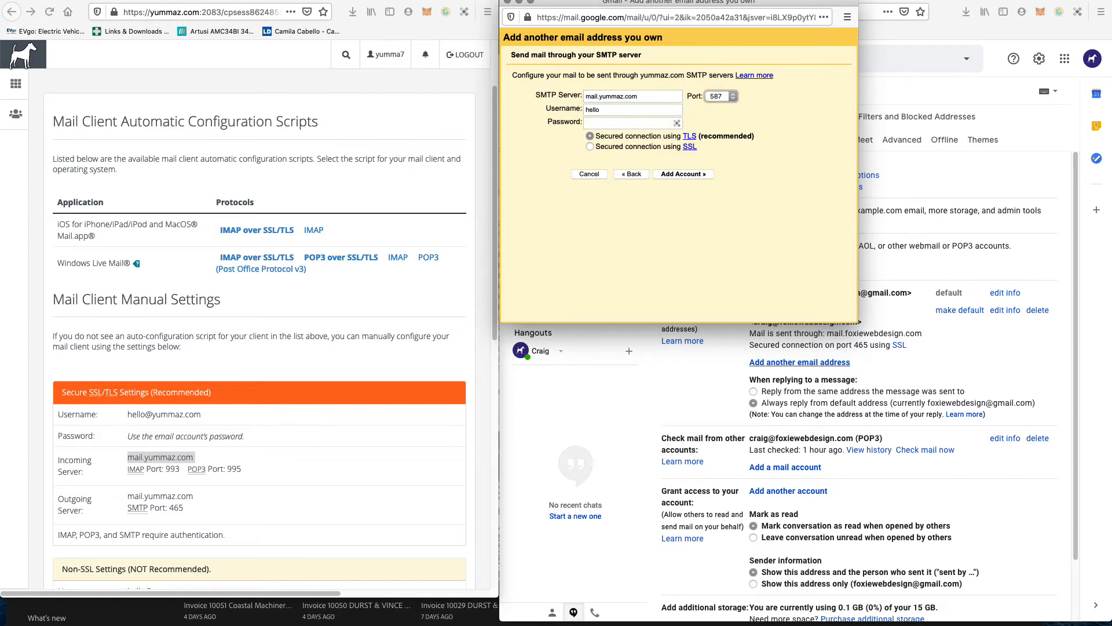
# Step: Replace the prefilled Username with the mailbox username copied from cPanel
pyautogui.click(144, 417)
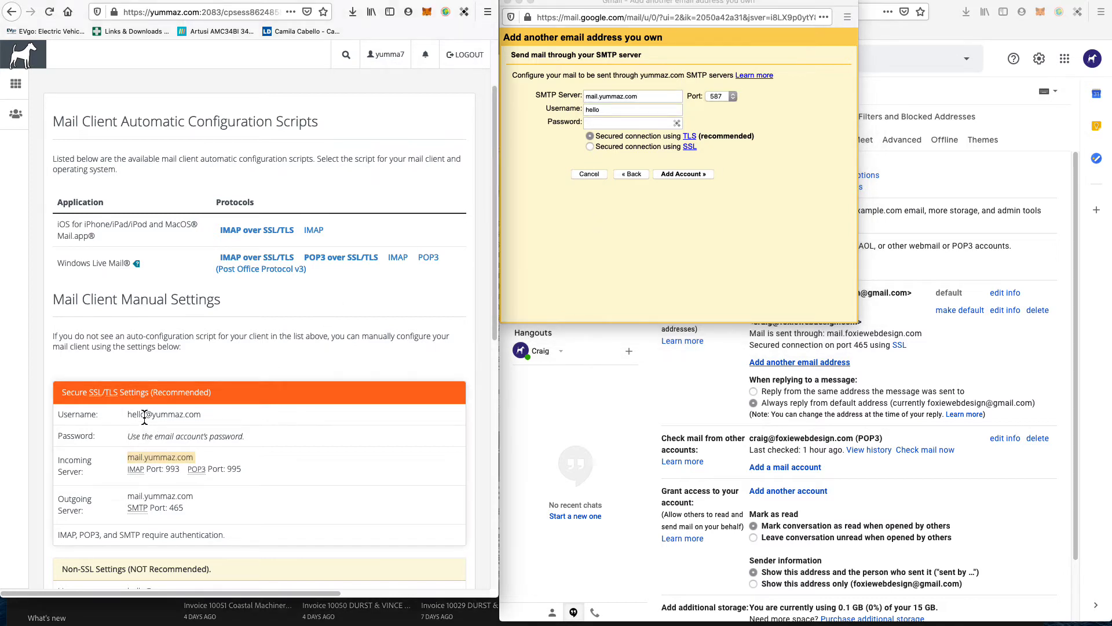
pyautogui.doubleClick(144, 416)
pyautogui.moveTo(144, 415); pyautogui.dragTo(201, 415)
pyautogui.click(587, 304)
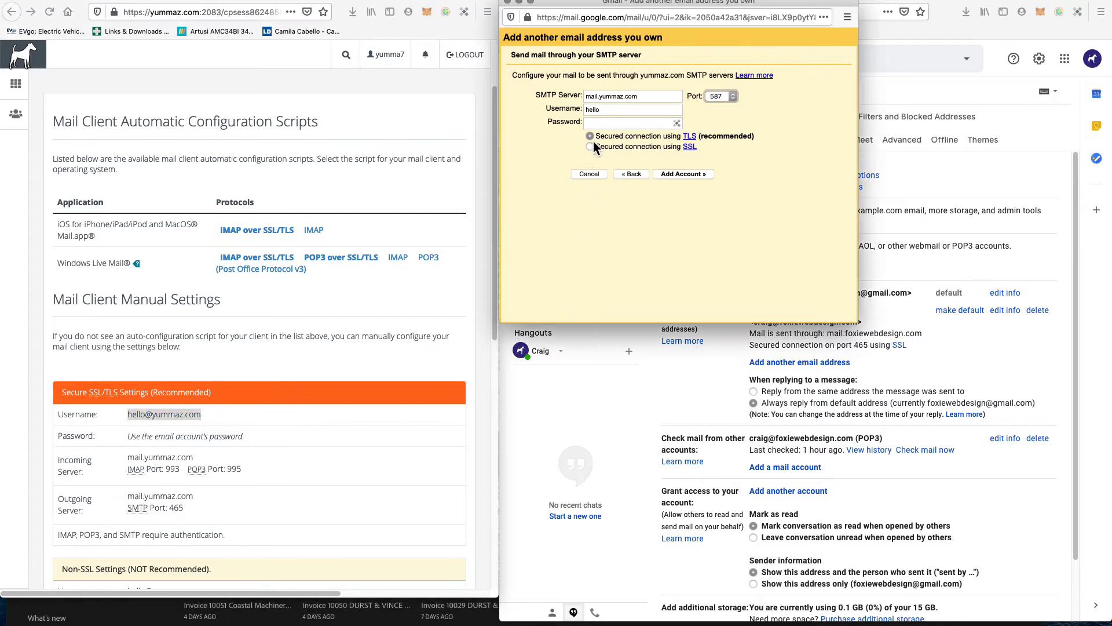
pyautogui.doubleClick(620, 112)
pyautogui.press('super+v')
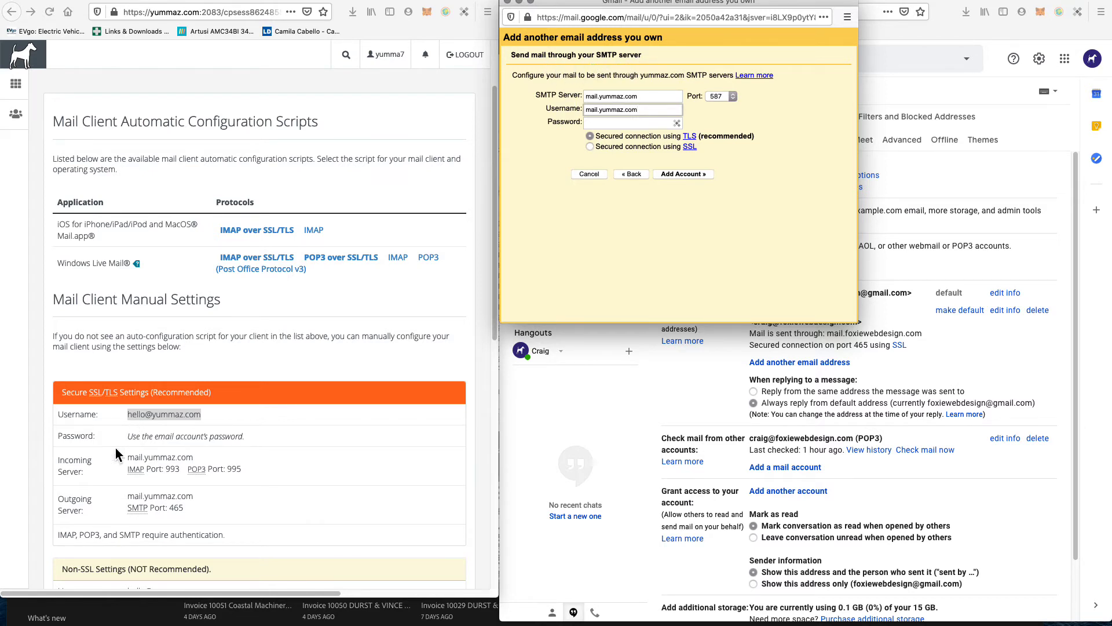
# Step: Choose port 465 to match cPanel's SSL outgoing server setting
pyautogui.click(76, 499)
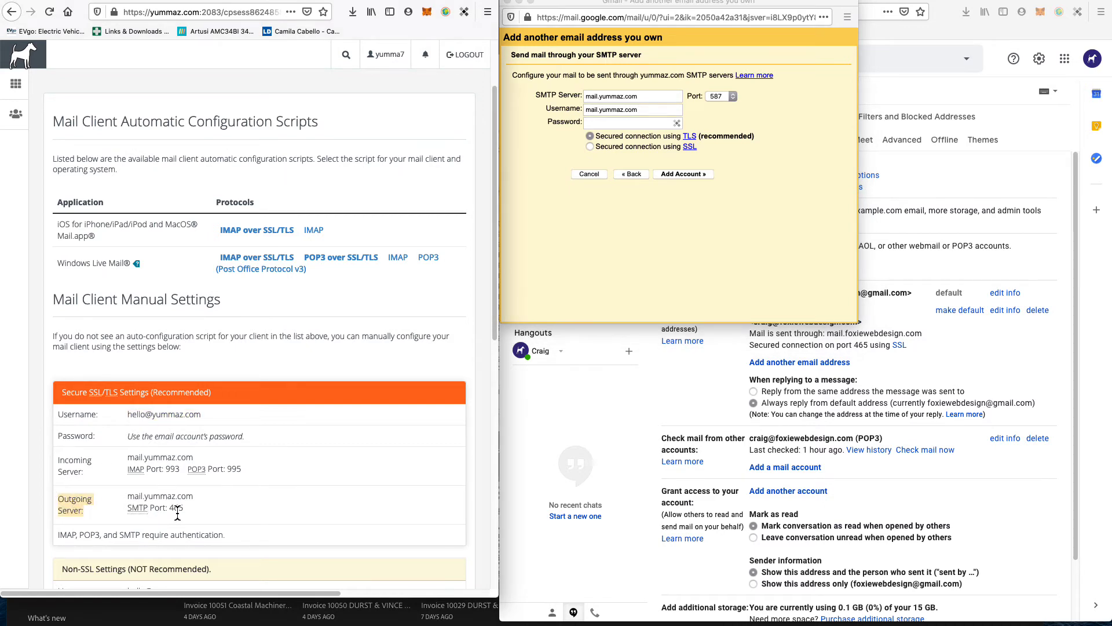
pyautogui.moveTo(180, 510); pyautogui.dragTo(127, 509)
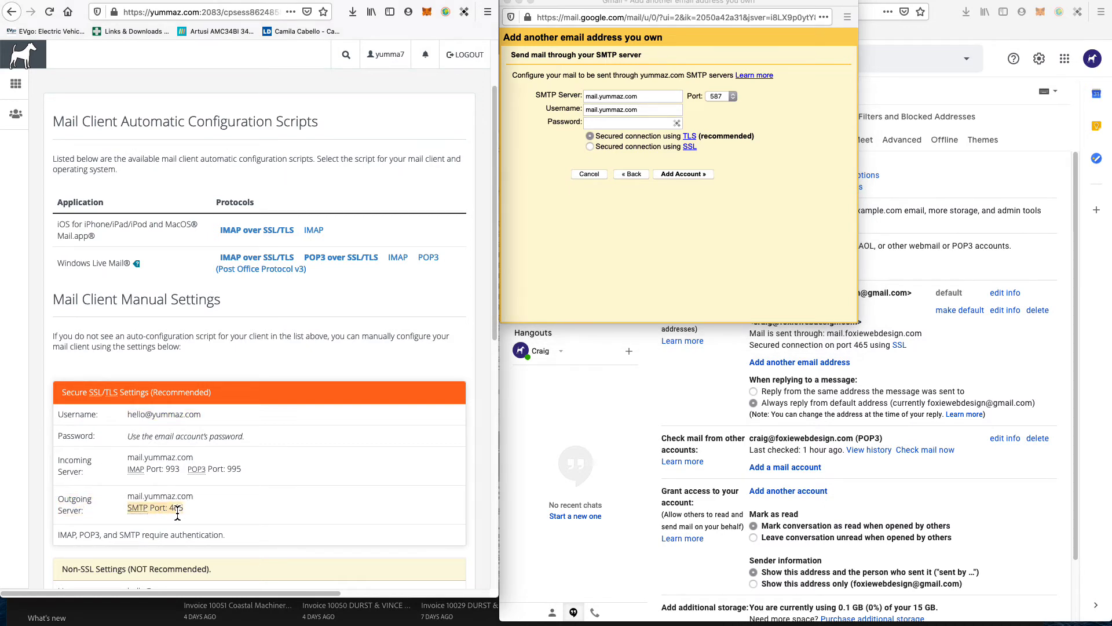
pyautogui.click(724, 96)
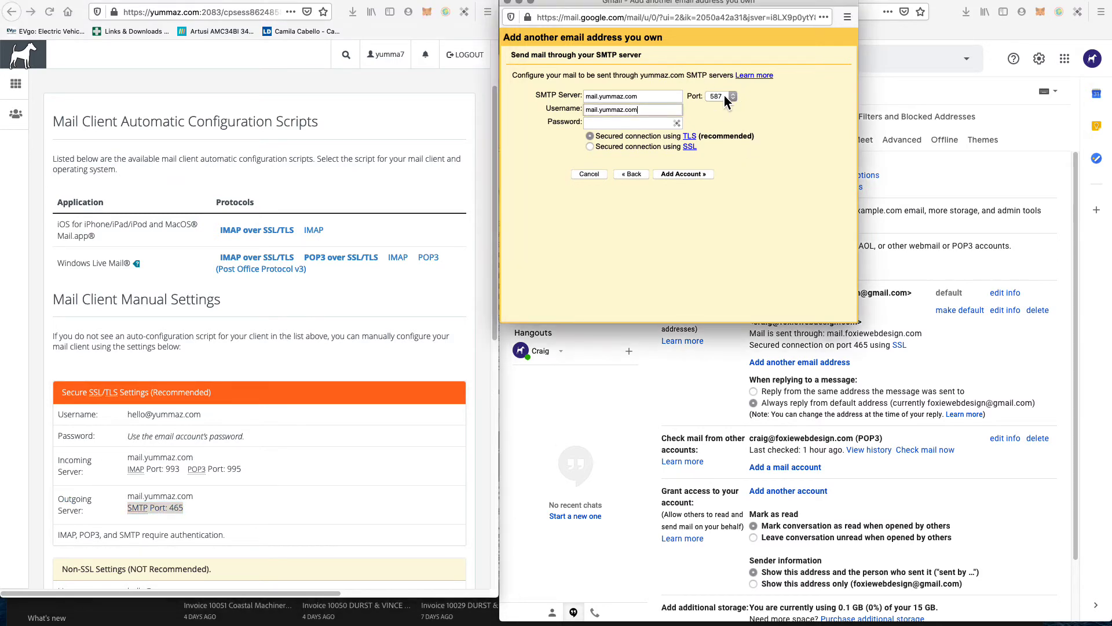
pyautogui.click(728, 87)
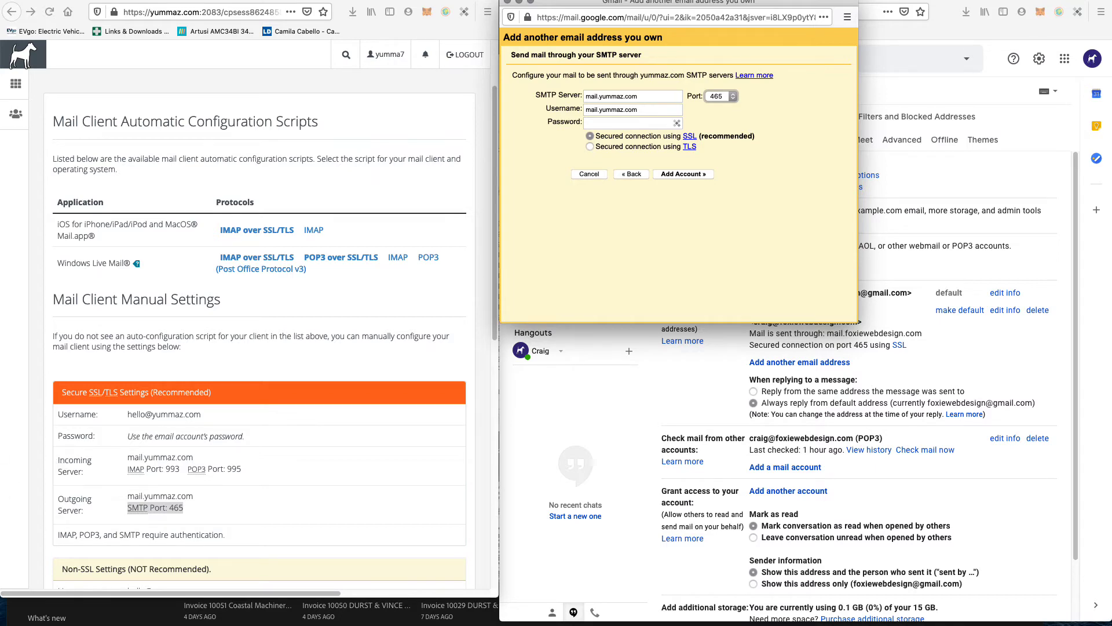
pyautogui.moveTo(0, 23); pyautogui.dragTo(196, 66)
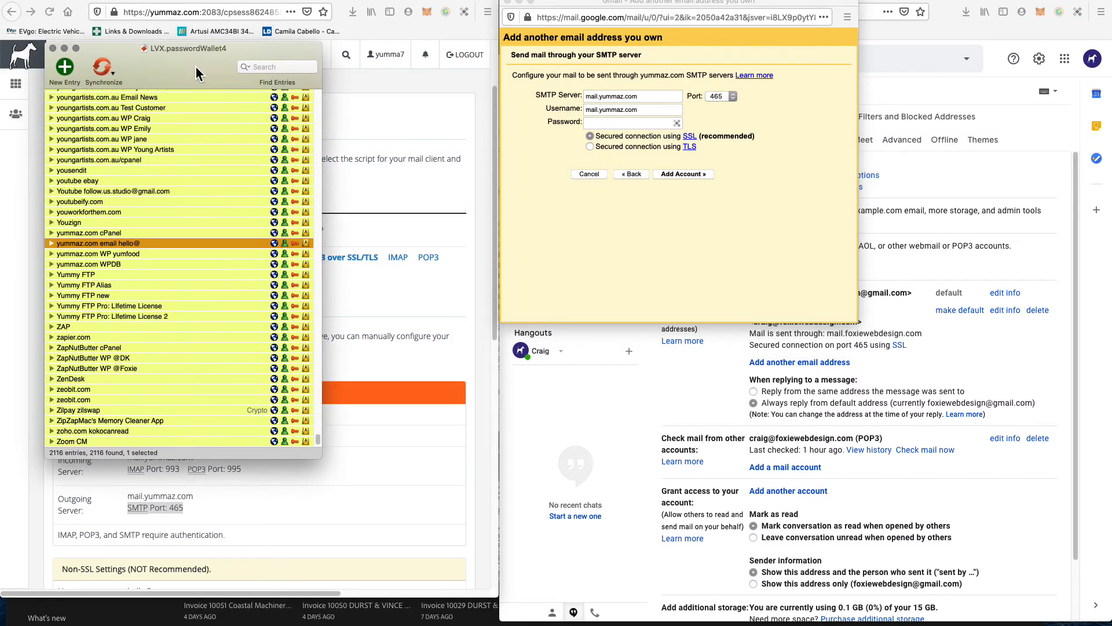
# Step: Copy the yummaz.com mailbox password from passwordWallet into Gmail's SMTP Password field
pyautogui.doubleClick(301, 245)
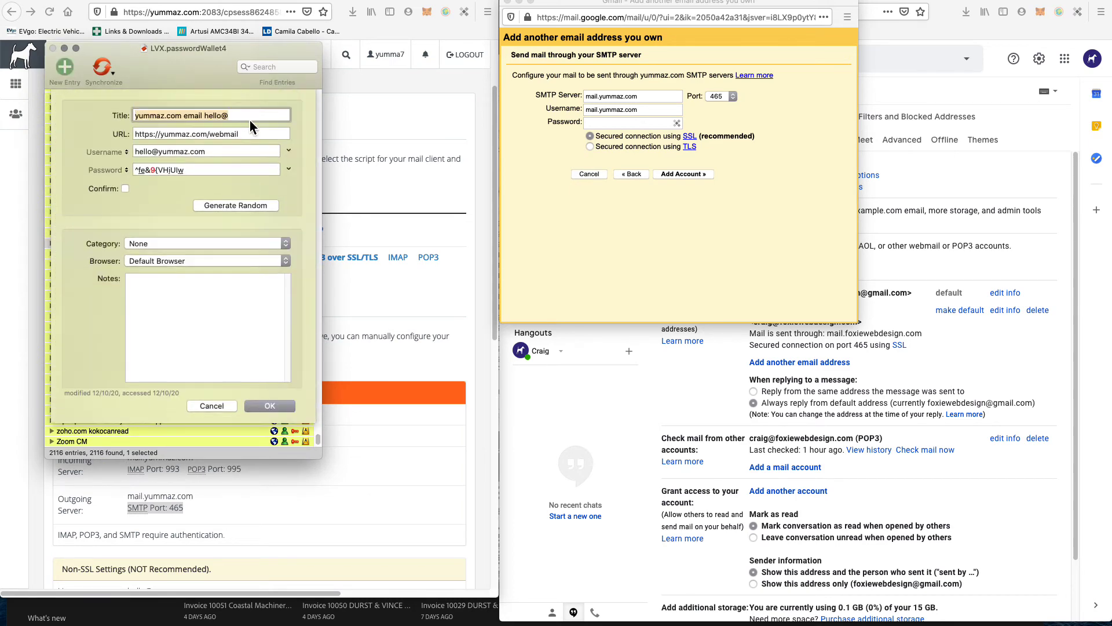
pyautogui.click(195, 169)
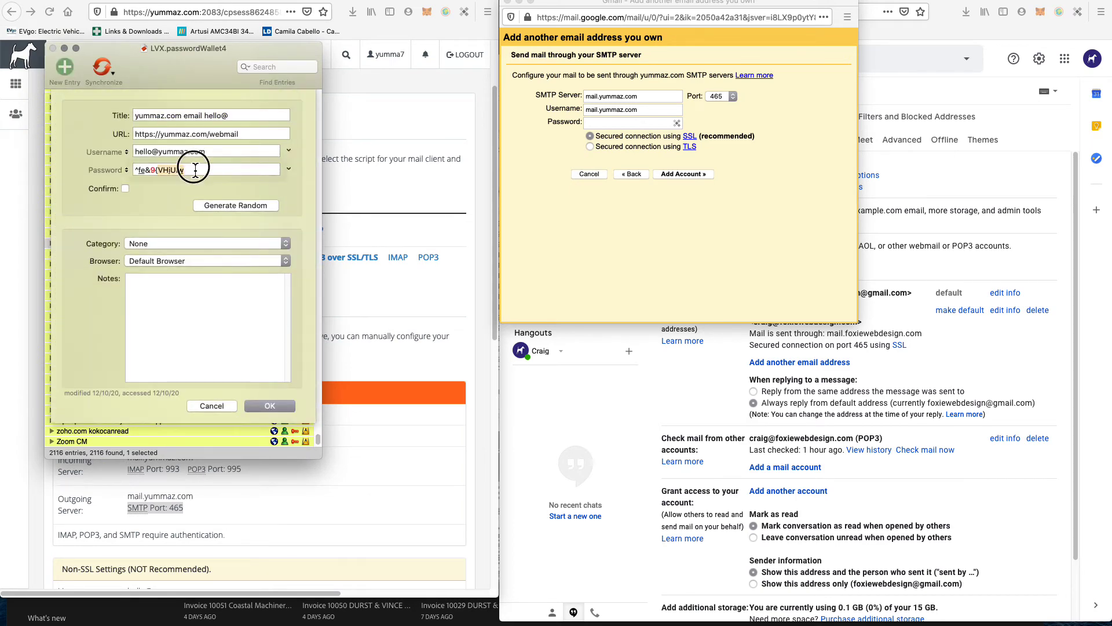
pyautogui.click(211, 406)
pyautogui.moveTo(214, 61); pyautogui.dragTo(0, 52)
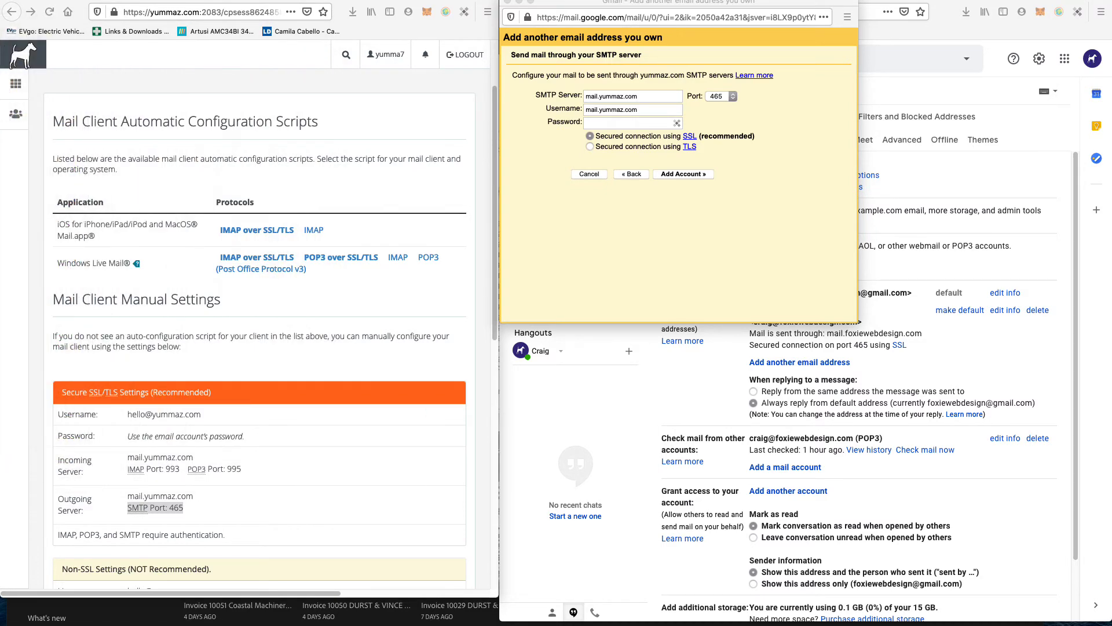
pyautogui.click(637, 123)
pyautogui.press('super+v')
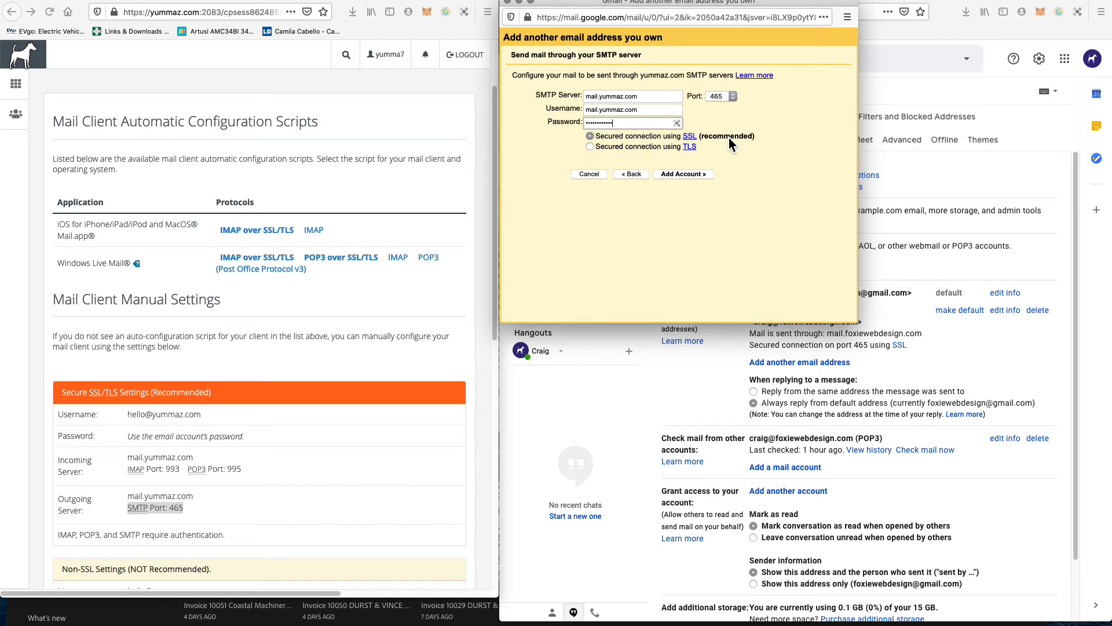
# Step: Try adding the account, then recheck the mail.yummaz.com server name in cPanel
pyautogui.click(676, 175)
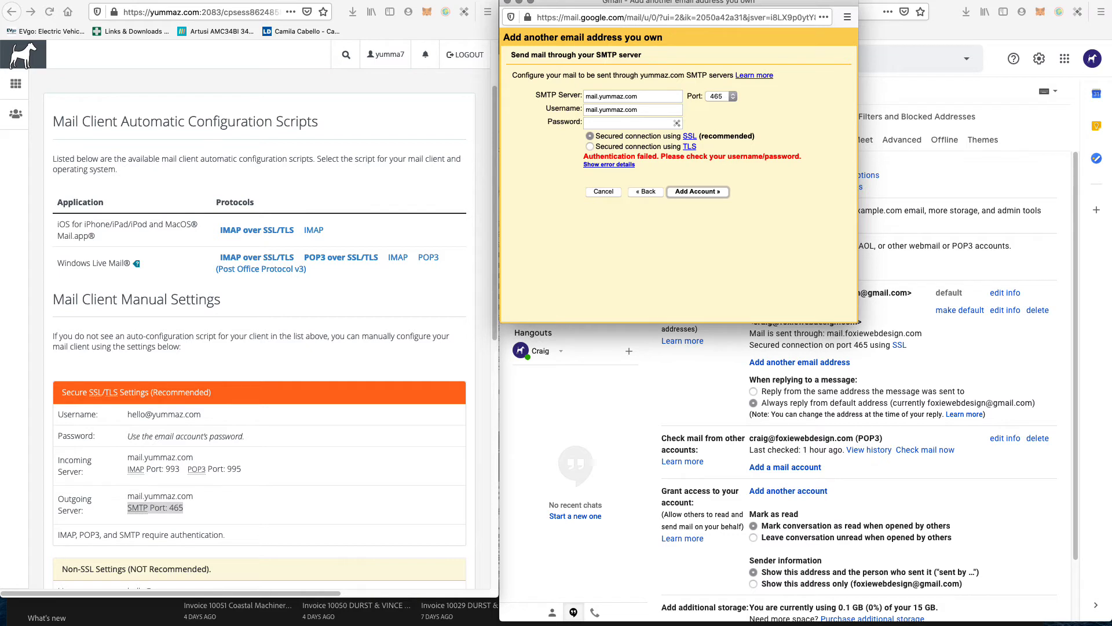
pyautogui.click(203, 358)
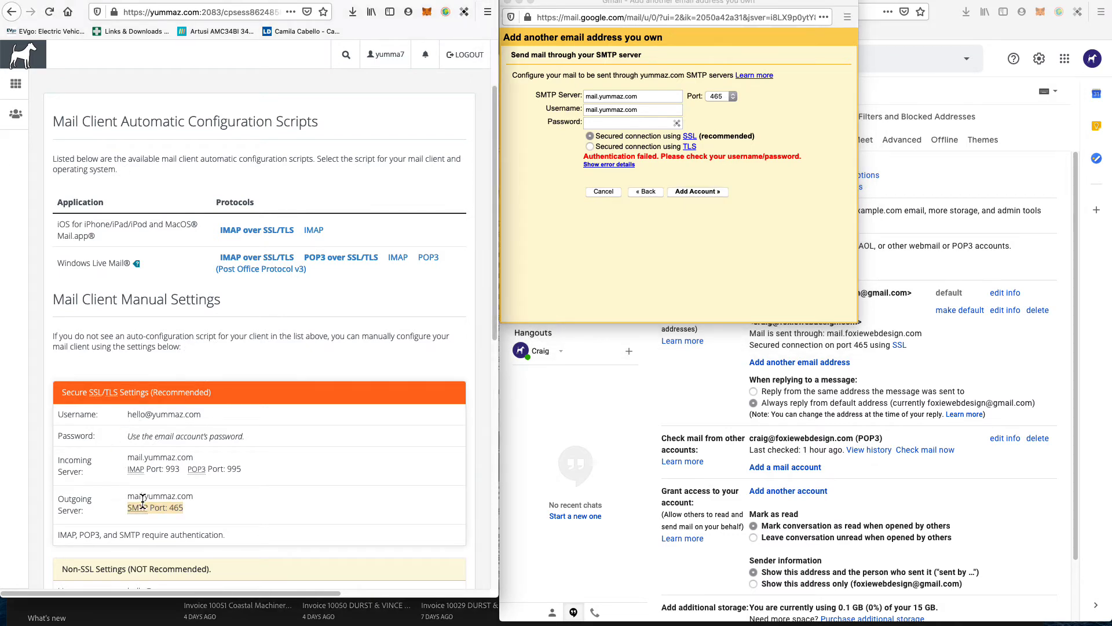
pyautogui.moveTo(128, 496); pyautogui.dragTo(193, 496)
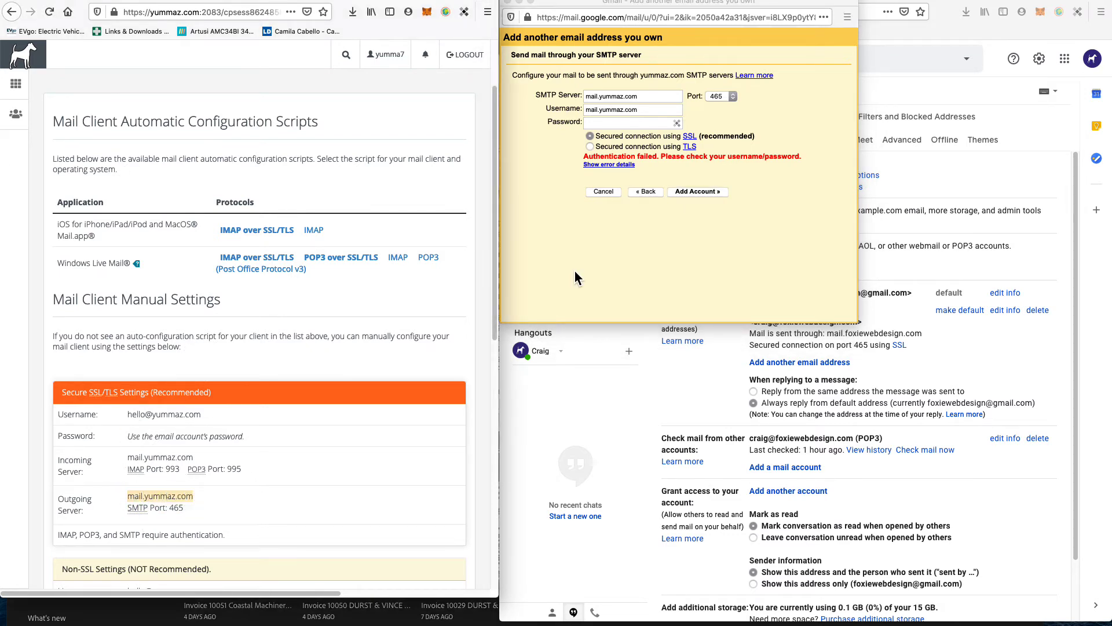
pyautogui.click(610, 102)
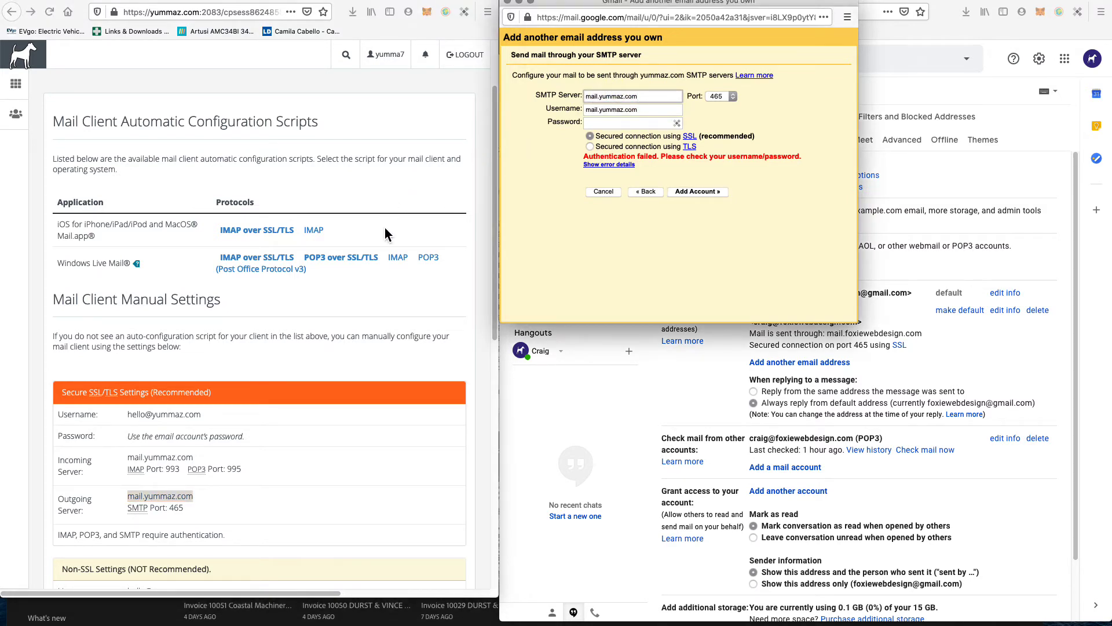
pyautogui.click(320, 330)
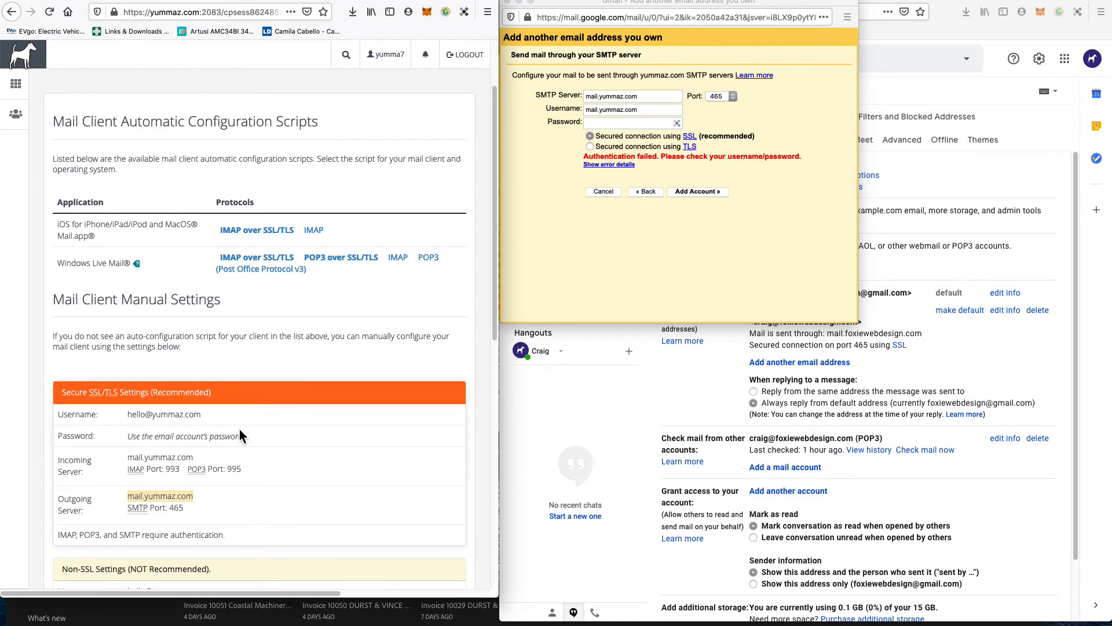
pyautogui.moveTo(127, 414); pyautogui.dragTo(201, 415)
pyautogui.press('super+c')
pyautogui.click(627, 110)
pyautogui.press('super+a')
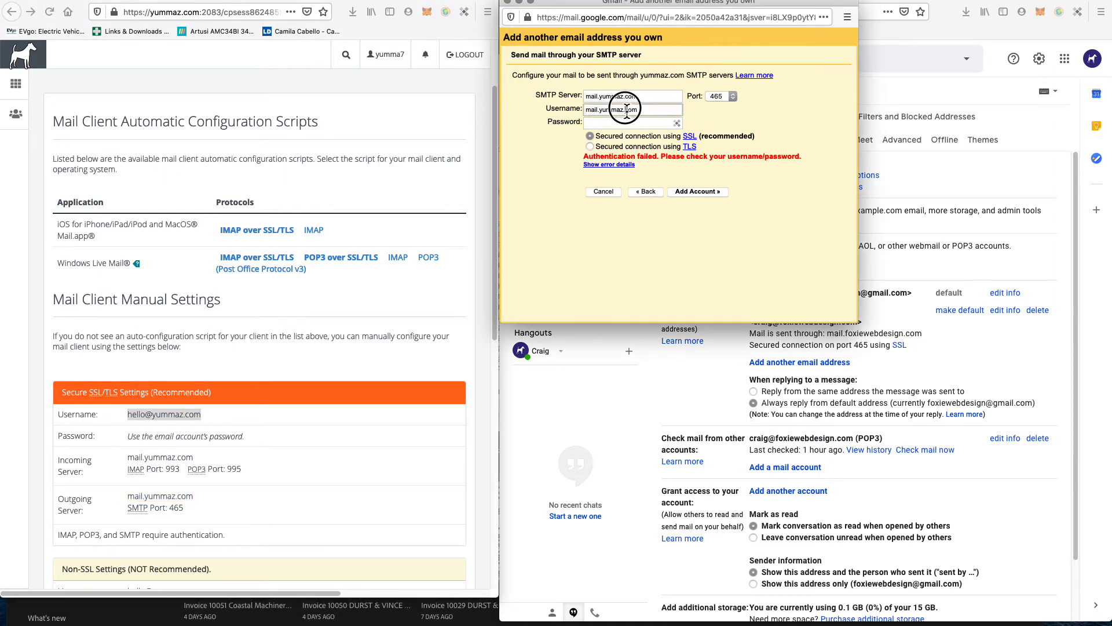
pyautogui.press('super+v')
pyautogui.click(638, 269)
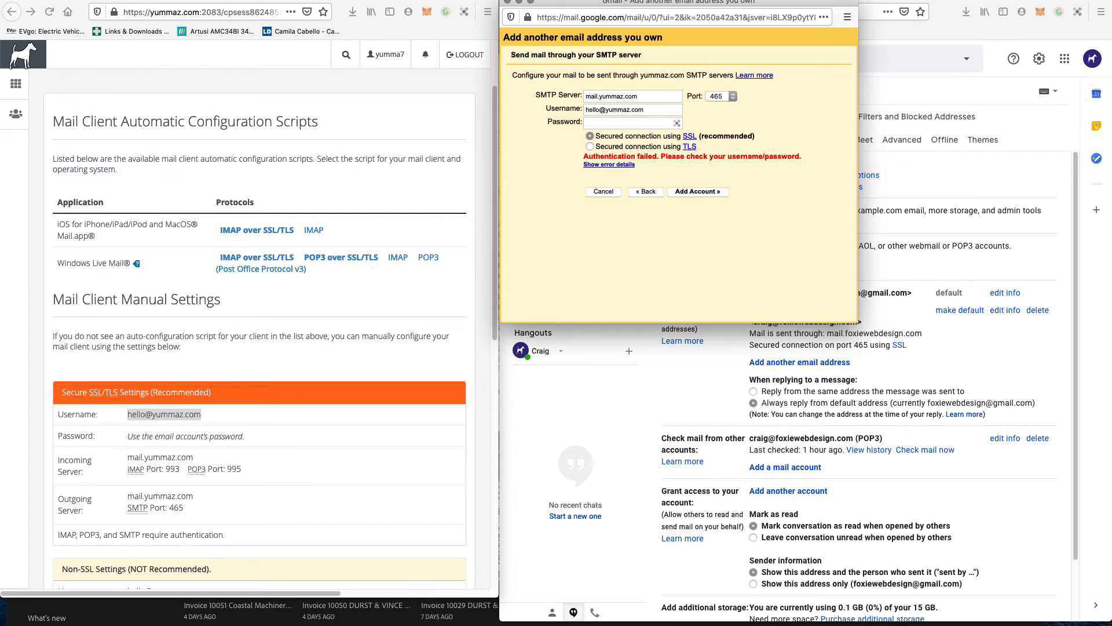
# Step: Paste the password, switch the connection to TLS, and submit the SMTP settings
pyautogui.click(616, 123)
pyautogui.press('super+v')
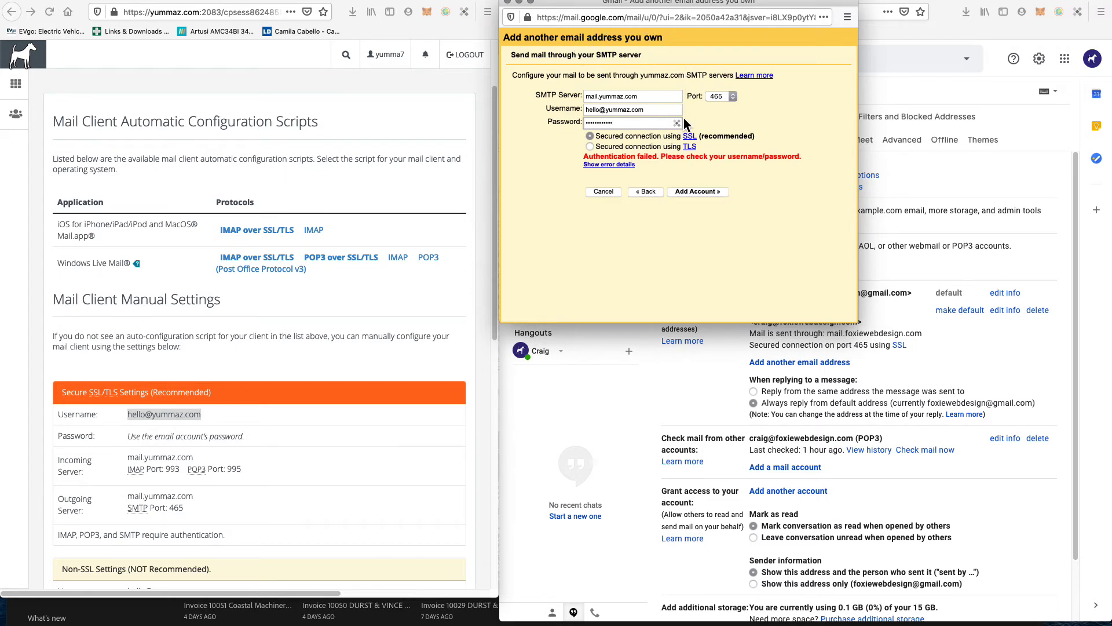
pyautogui.click(619, 150)
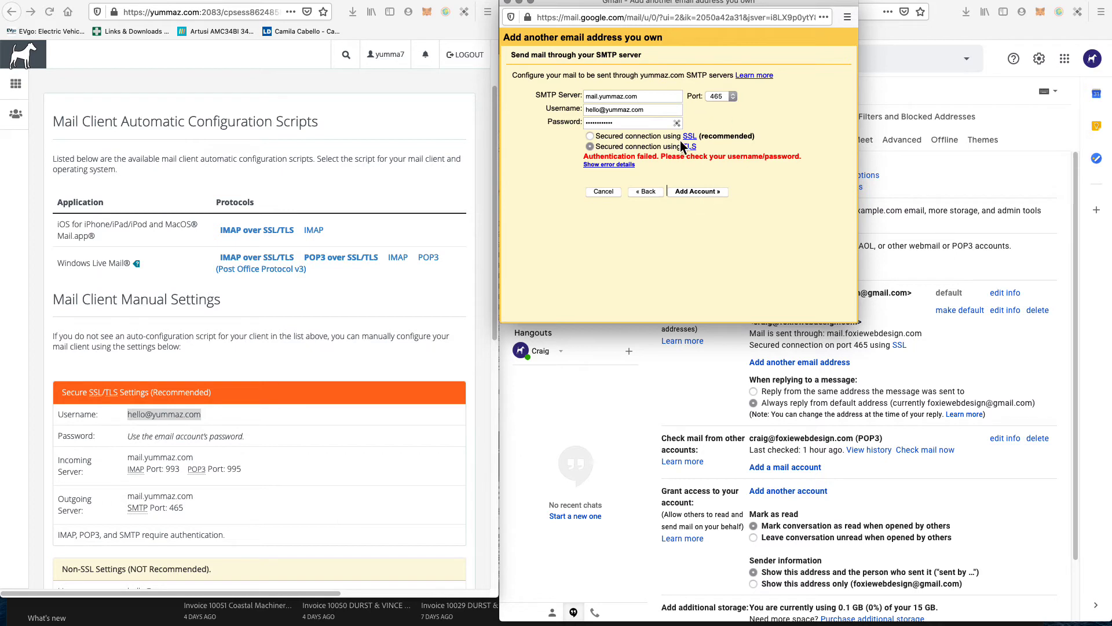
pyautogui.click(694, 192)
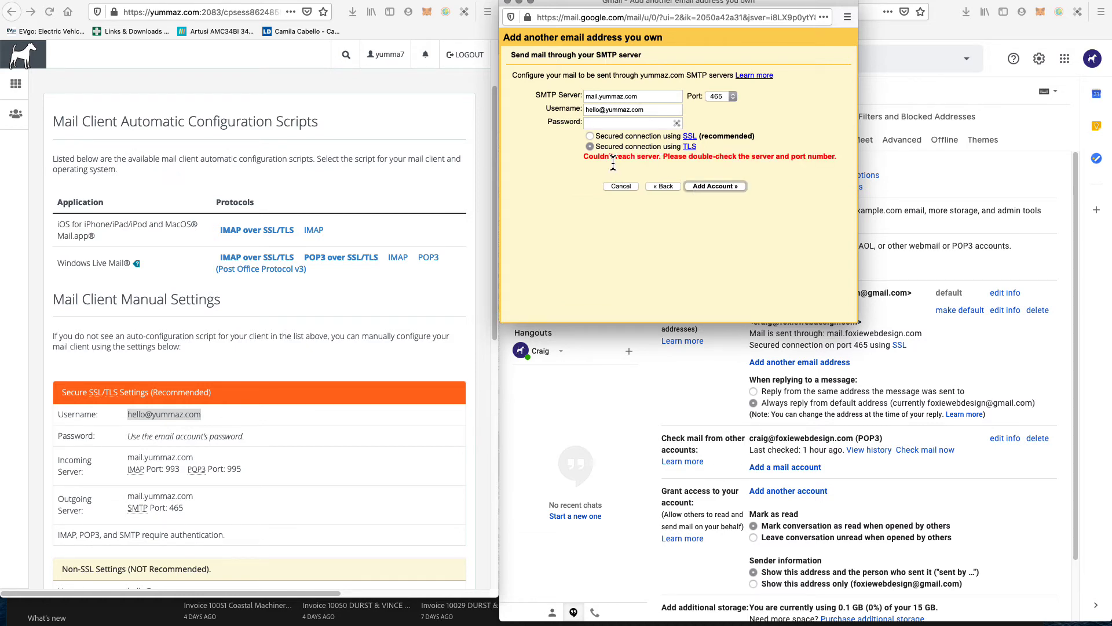
# Step: Re-enter the password, switch back to SSL on port 465, and add the account
pyautogui.click(605, 123)
pyautogui.press('super+v')
pyautogui.click(640, 137)
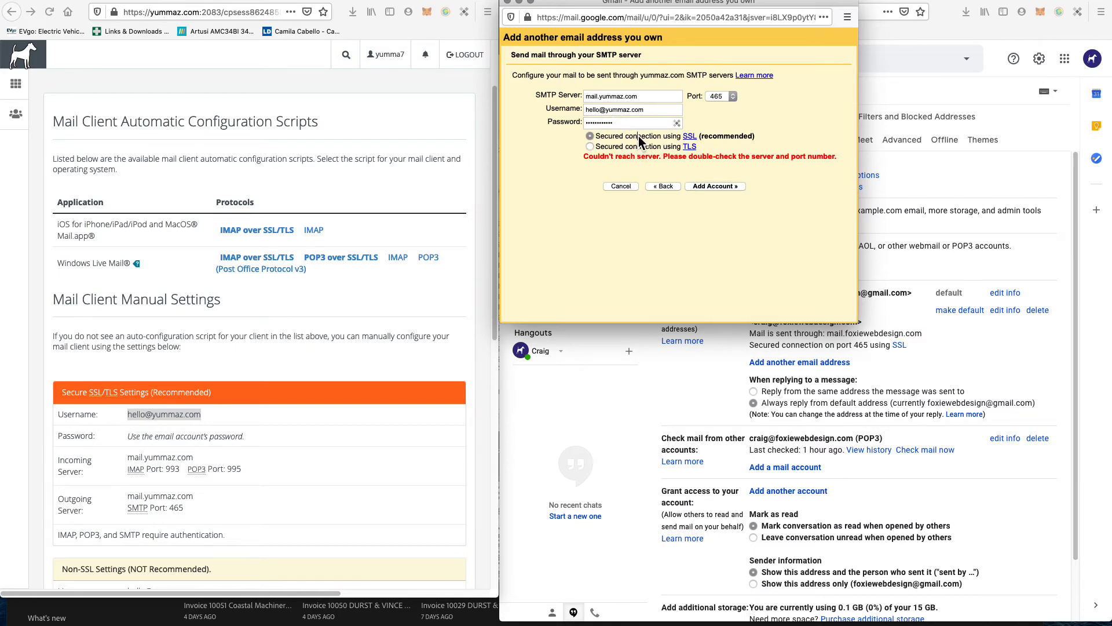
pyautogui.click(710, 186)
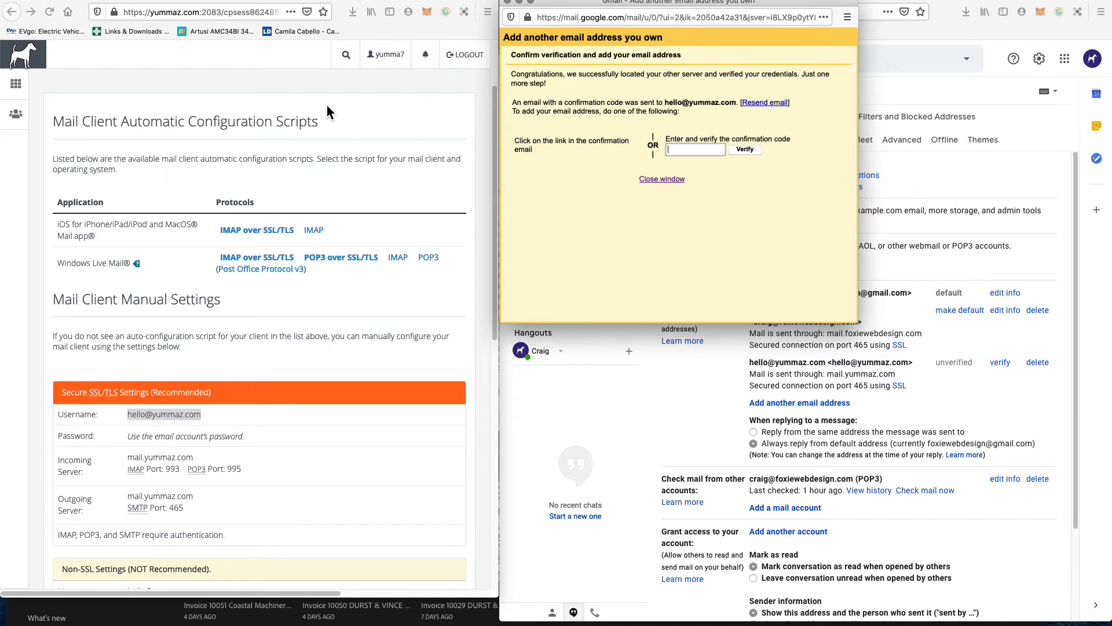
# Step: Open the Email Accounts list from the cPanel tools home
pyautogui.click(270, 91)
pyautogui.click(15, 83)
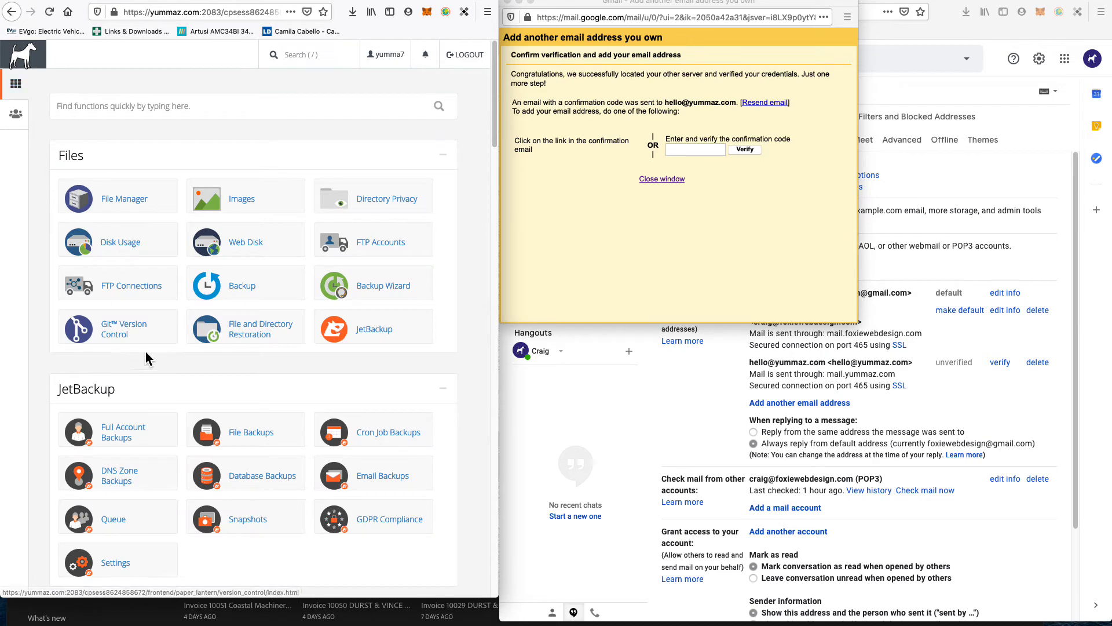
pyautogui.scroll(-12, 133, 357)
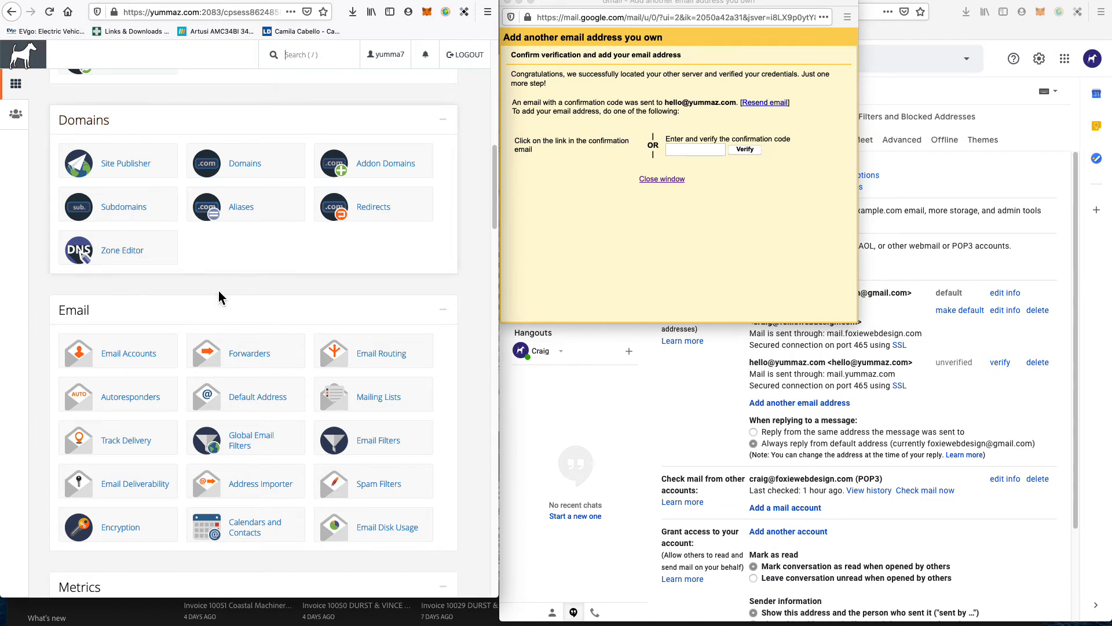
pyautogui.scroll(-1, 220, 293)
pyautogui.scroll(-2, 220, 293)
pyautogui.click(110, 273)
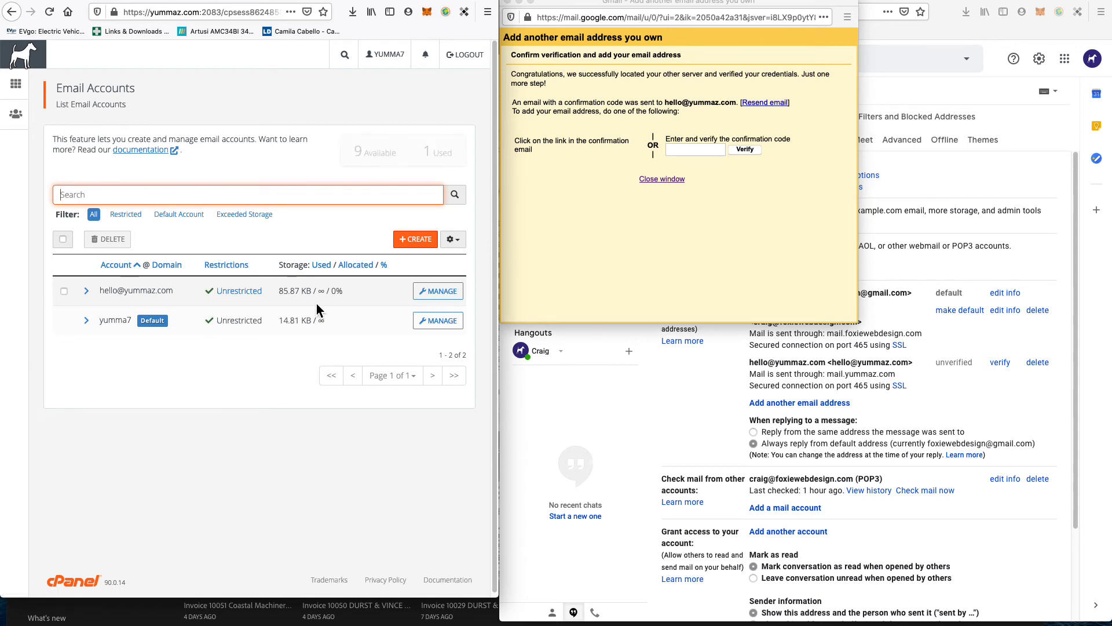
pyautogui.scroll(-1, 366, 504)
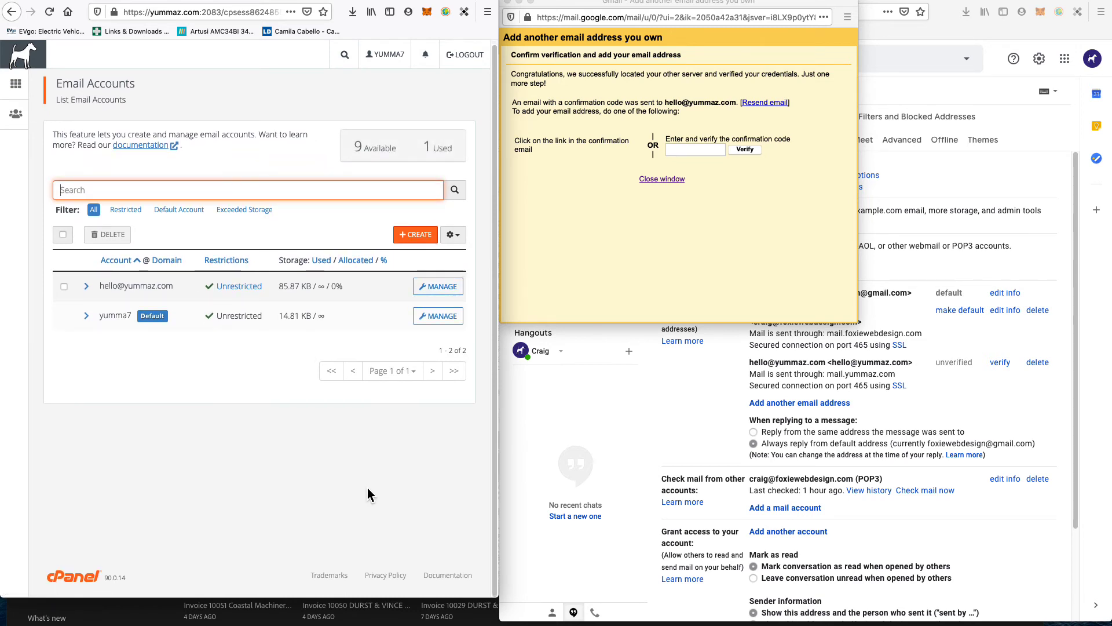
pyautogui.press('super+minus')
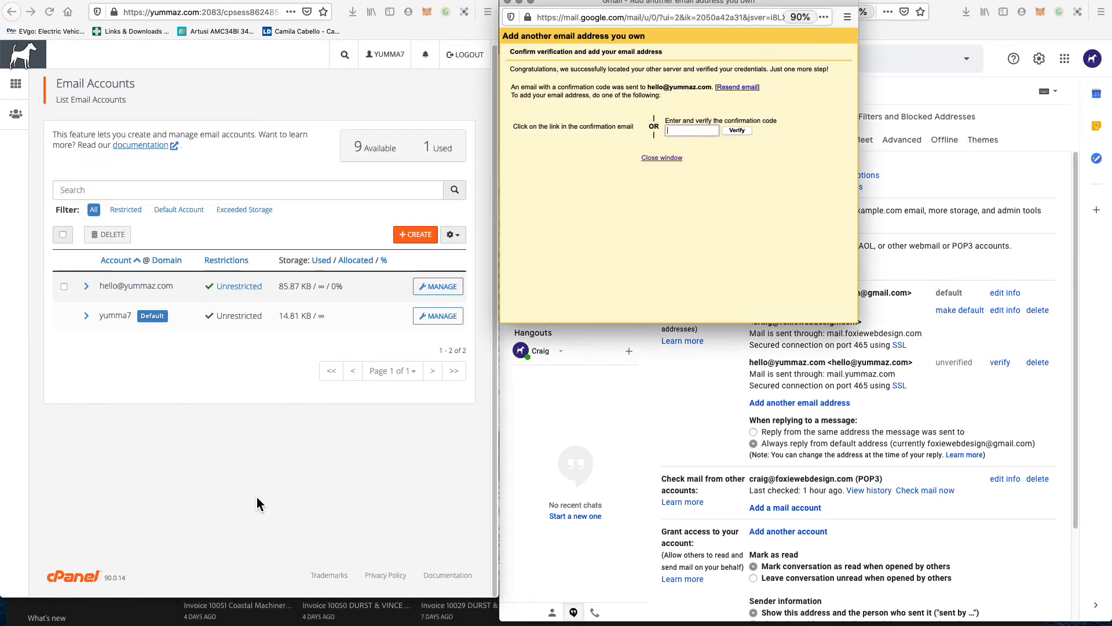
pyautogui.press('super+plus')
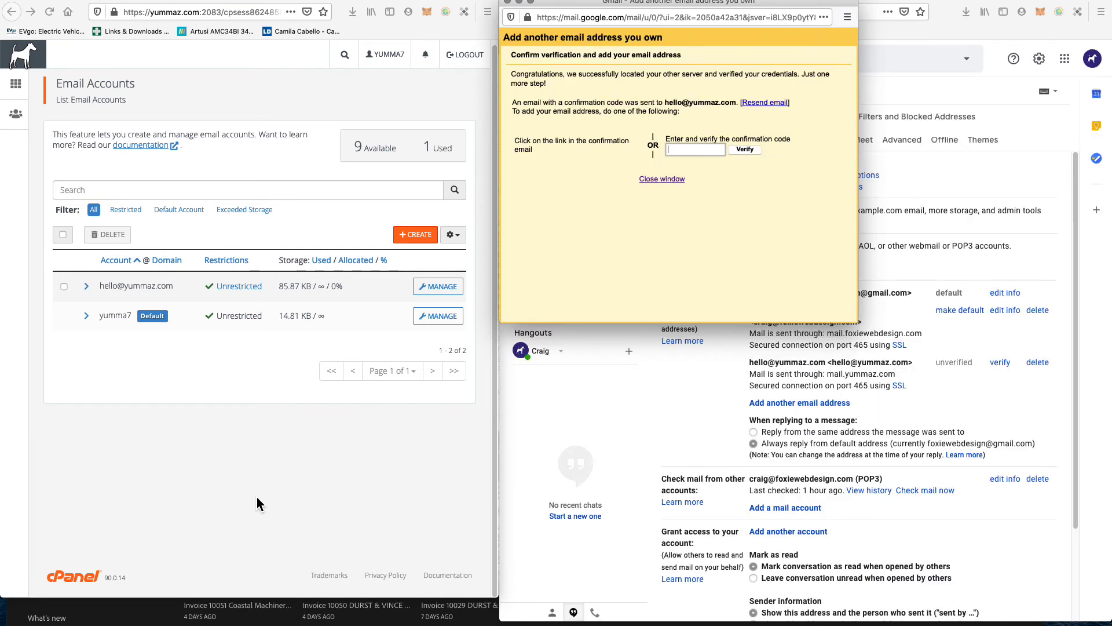
pyautogui.click(256, 497)
pyautogui.press('super+minus')
pyautogui.press('super+minus')
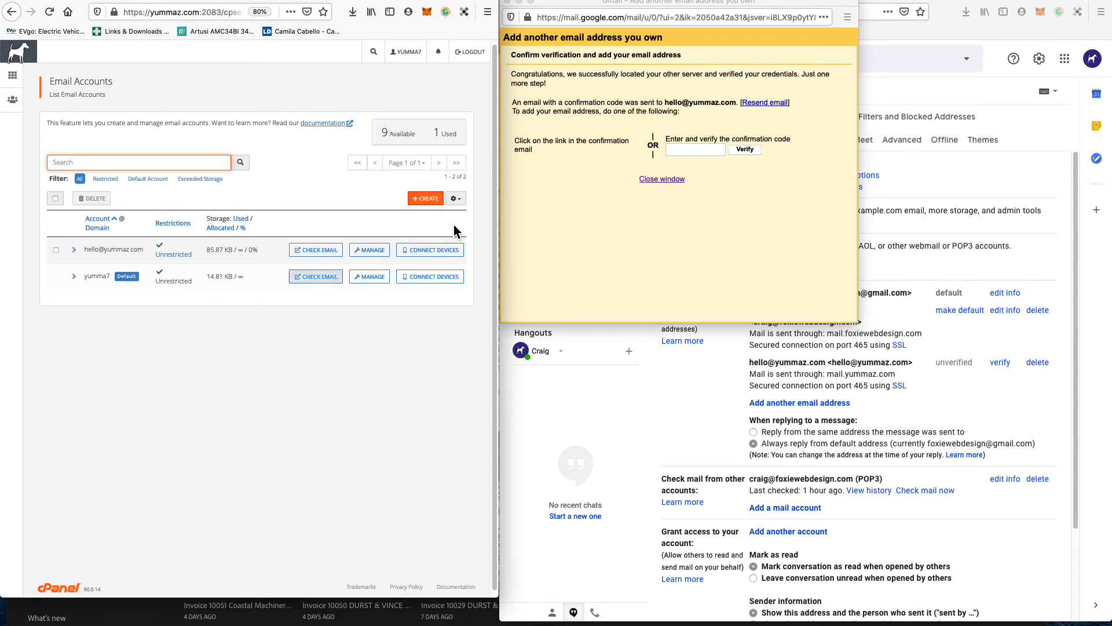
pyautogui.click(320, 259)
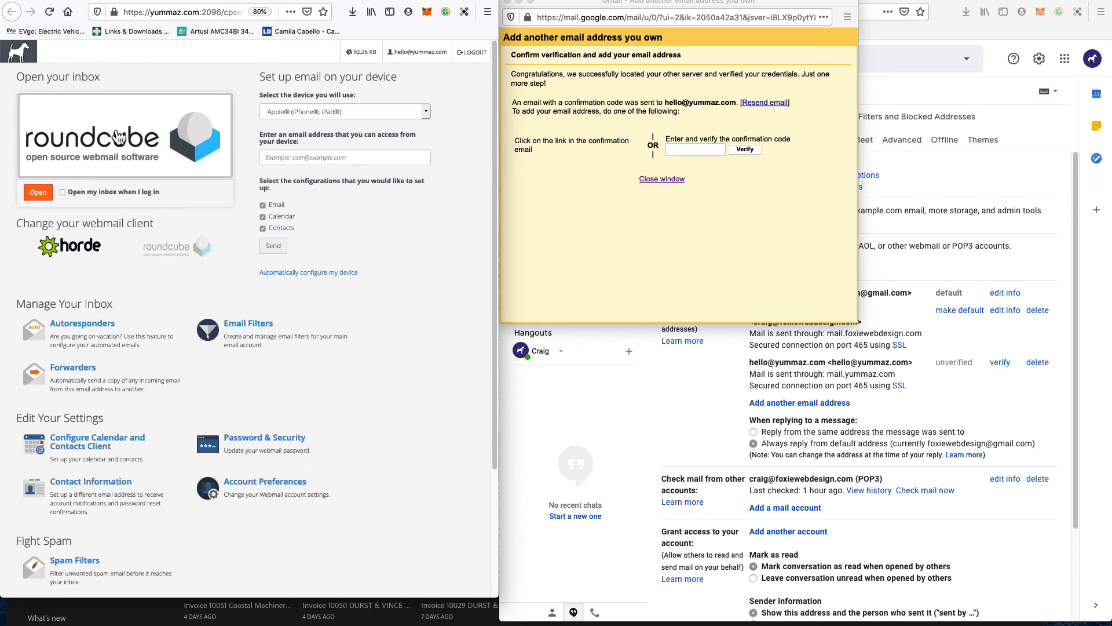
# Step: Copy the code from Roundcube's Gmail Confirmation email into Gmail and verify it
pyautogui.click(119, 137)
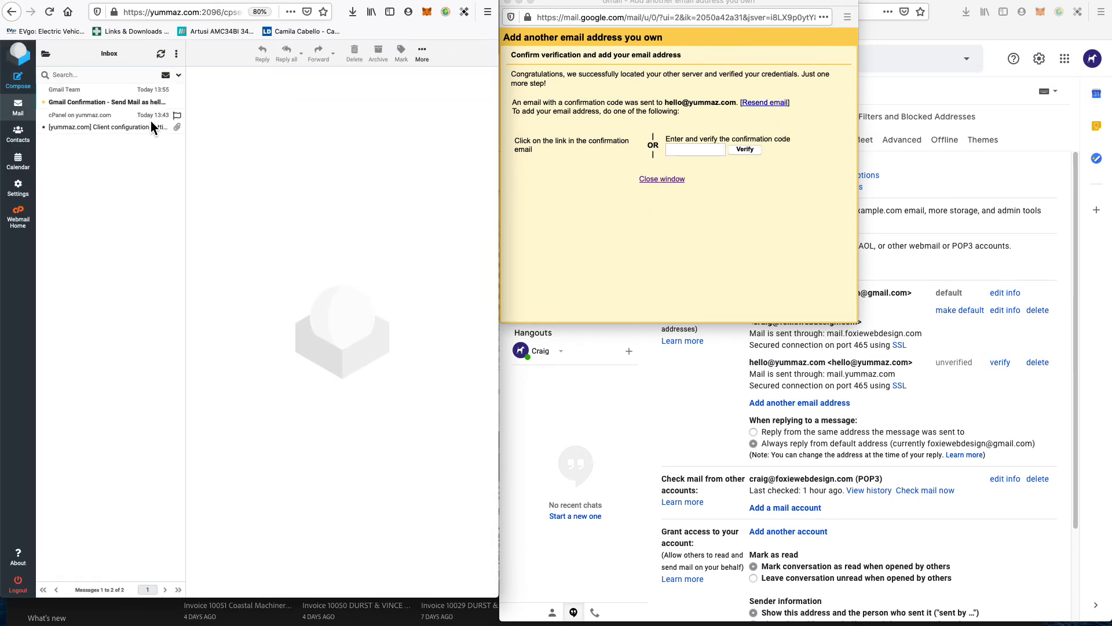
pyautogui.click(97, 105)
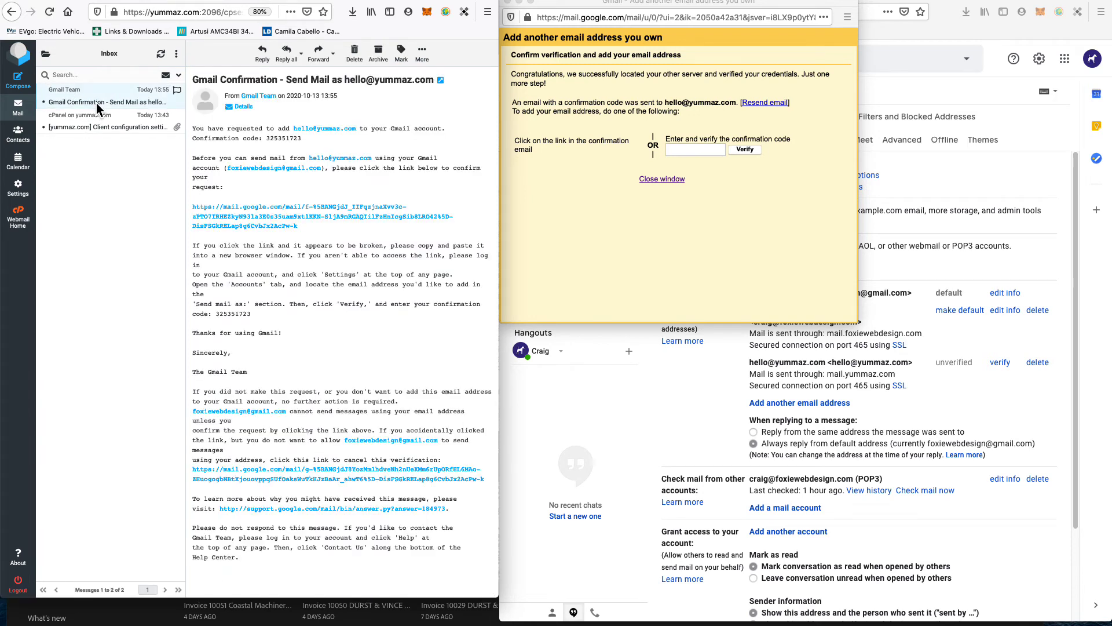
pyautogui.doubleClick(280, 141)
pyautogui.hotkey('ctrl', 'c')
pyautogui.click(698, 150)
pyautogui.hotkey('ctrl', 'v')
pyautogui.click(745, 149)
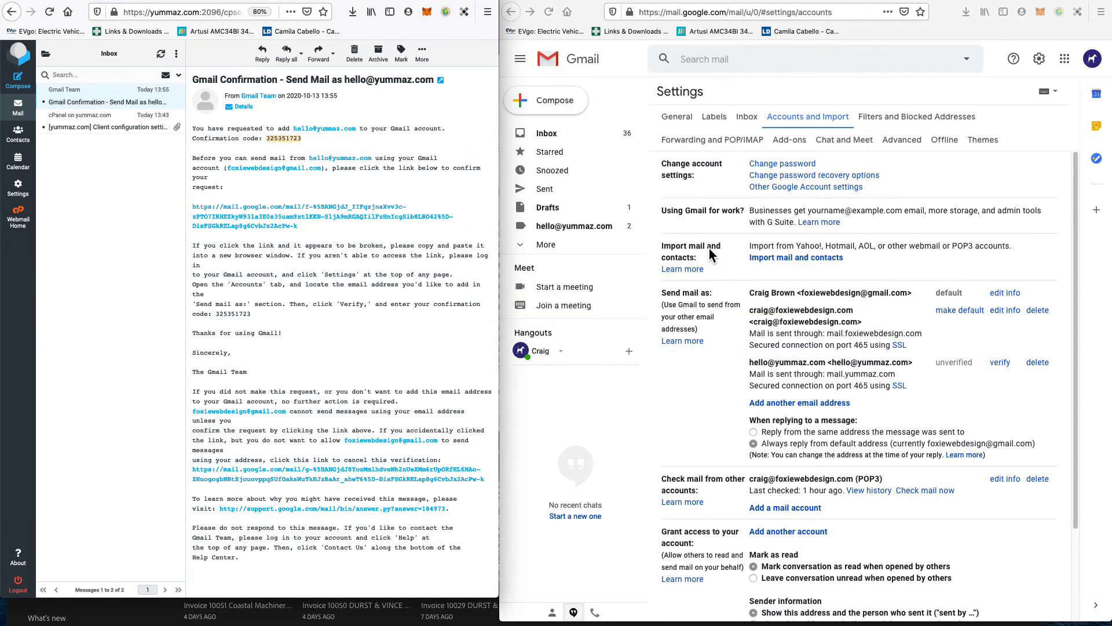
pyautogui.tripleClick(761, 360)
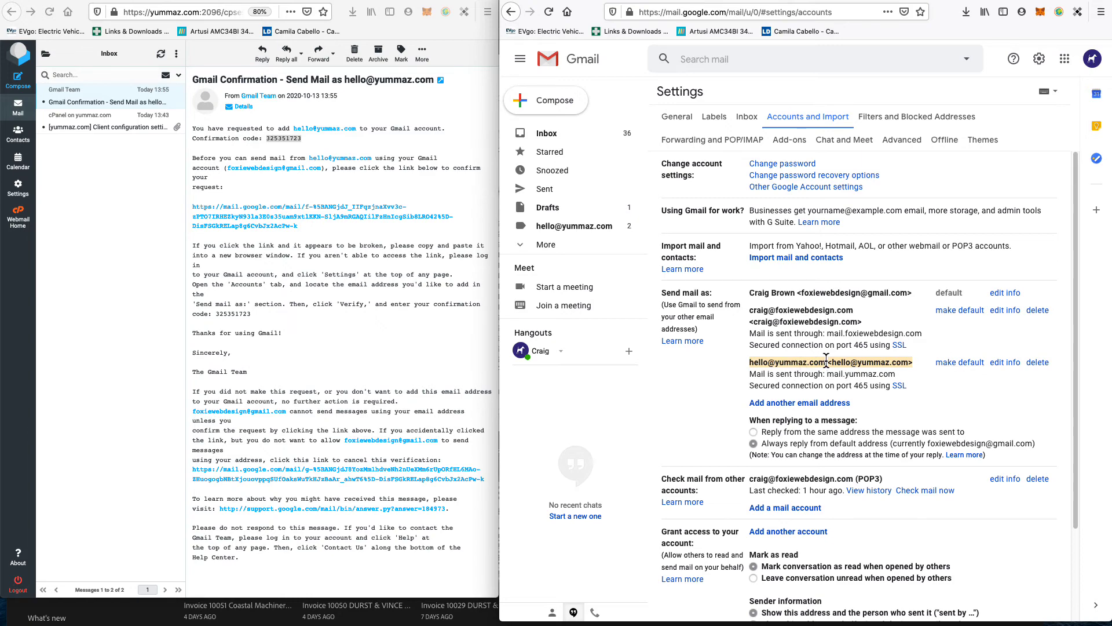
pyautogui.click(758, 366)
pyautogui.moveTo(758, 366); pyautogui.dragTo(826, 363)
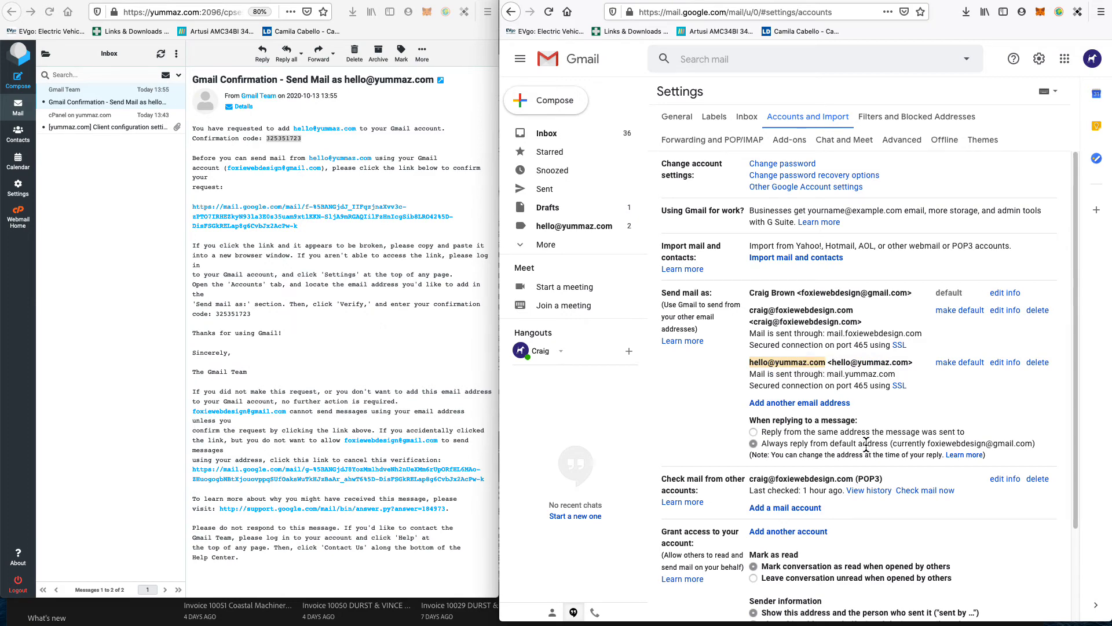
pyautogui.scroll(-3, 866, 445)
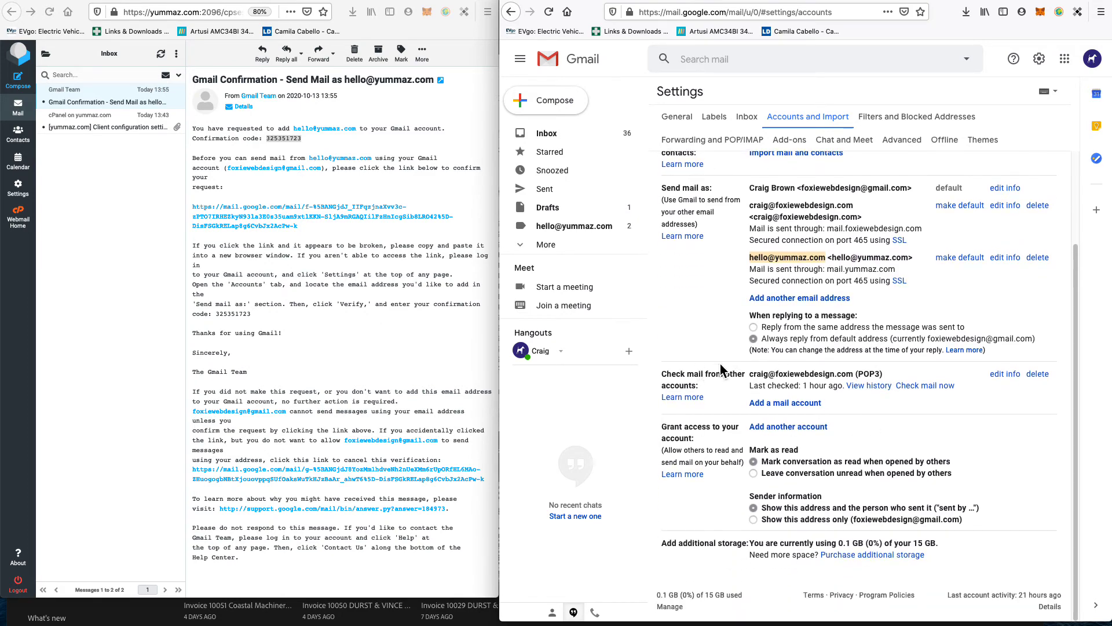
pyautogui.tripleClick(685, 386)
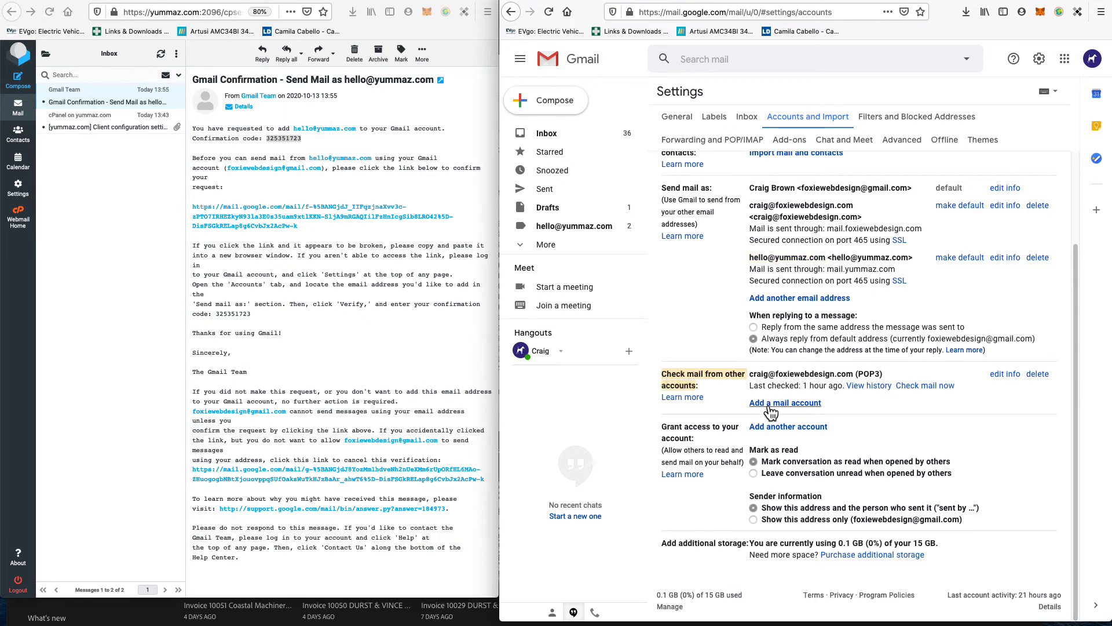
pyautogui.click(794, 405)
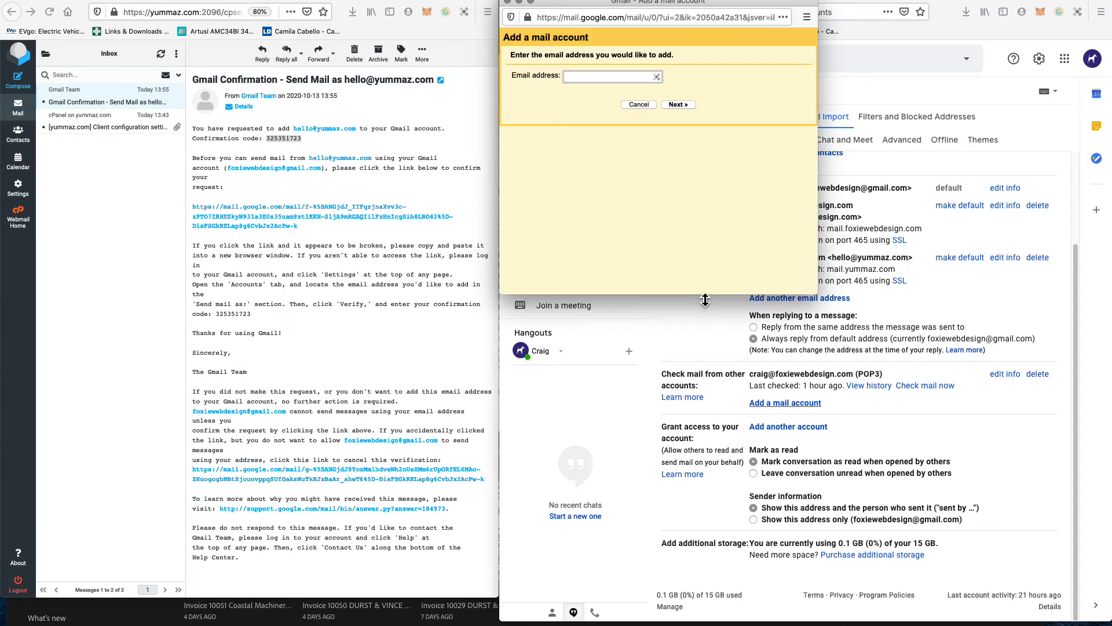
pyautogui.click(133, 227)
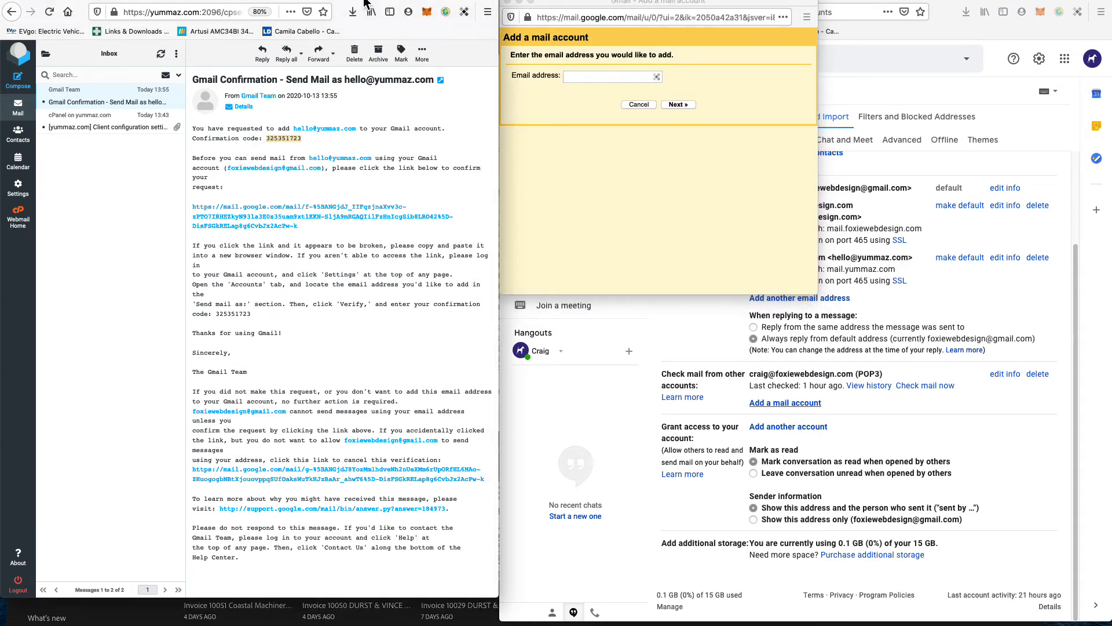
pyautogui.click(364, 1)
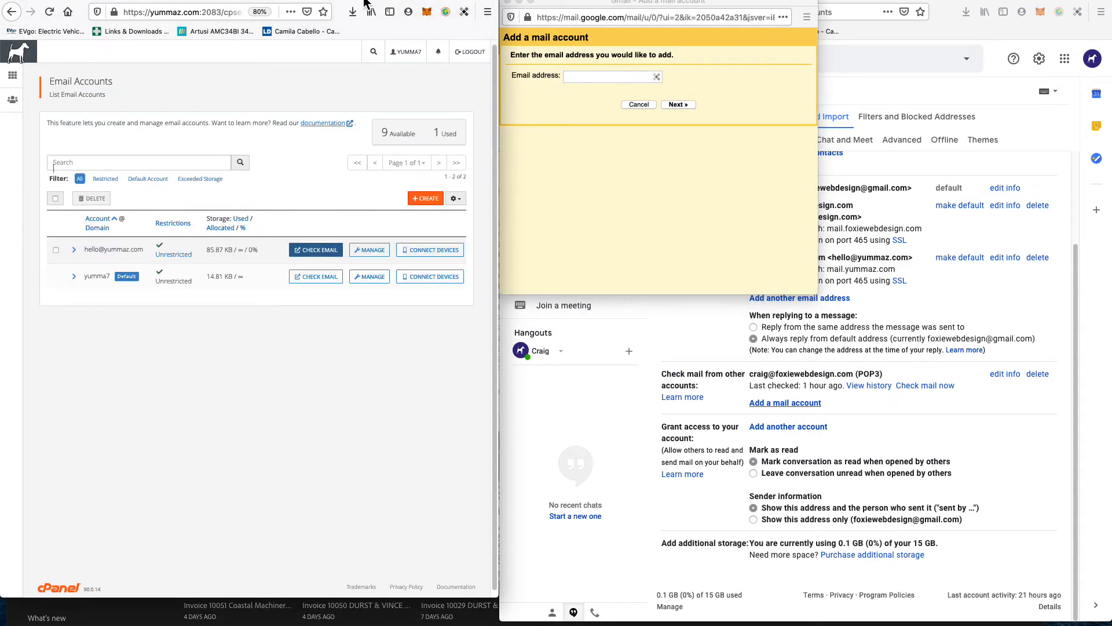
pyautogui.click(430, 250)
pyautogui.press('super+0')
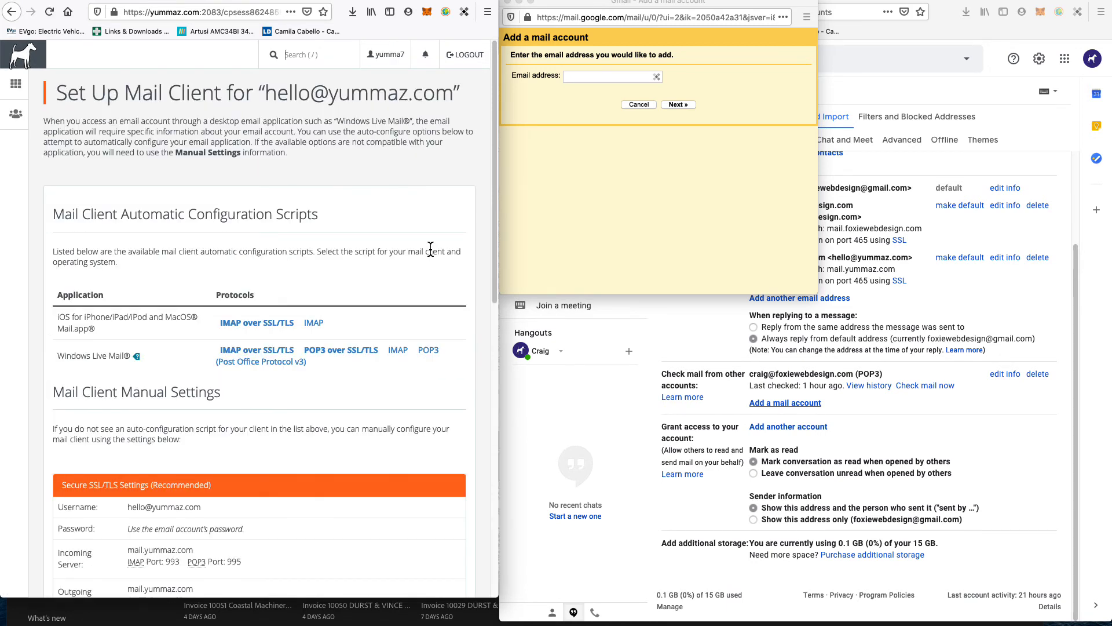
pyautogui.scroll(-5, 266, 247)
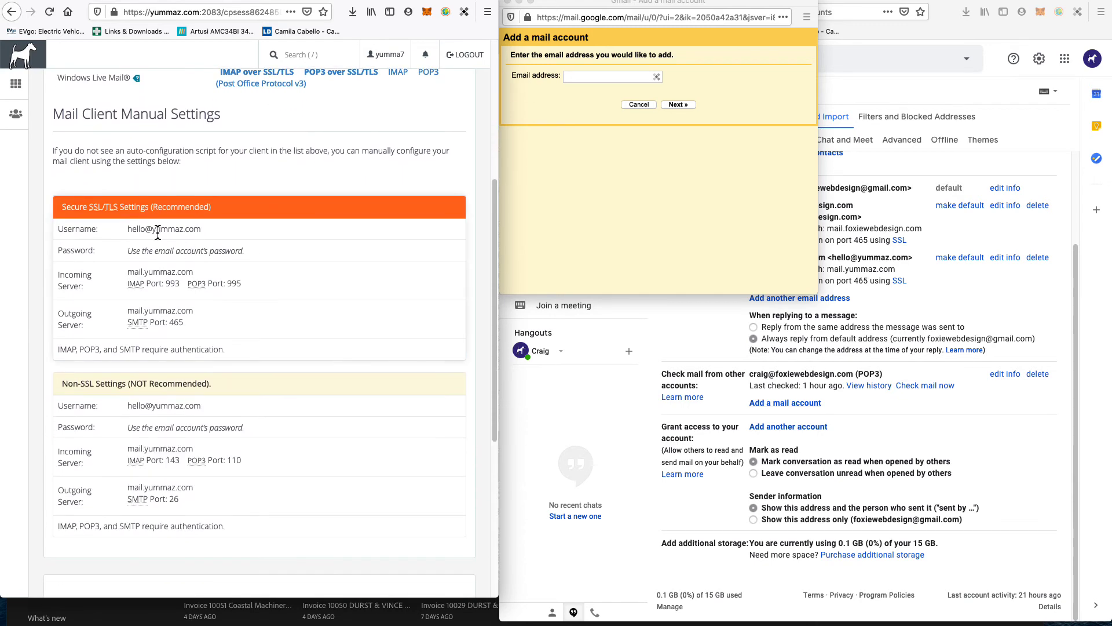
pyautogui.moveTo(130, 229); pyautogui.dragTo(188, 233)
pyautogui.press('super+c')
pyautogui.click(582, 76)
pyautogui.press('super+v')
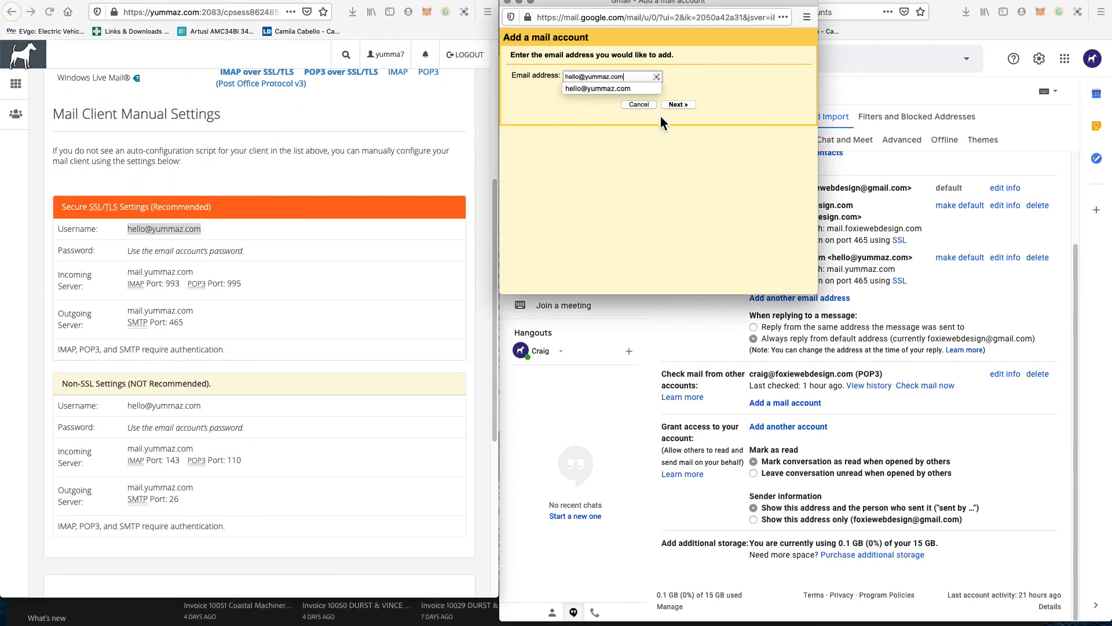
pyautogui.click(679, 107)
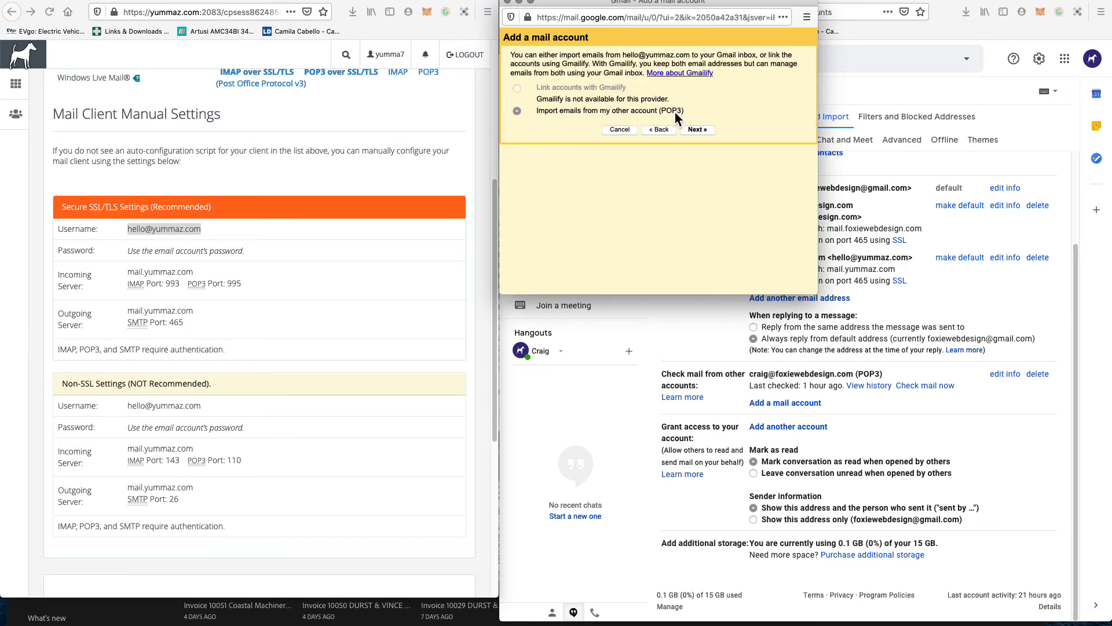
pyautogui.click(704, 131)
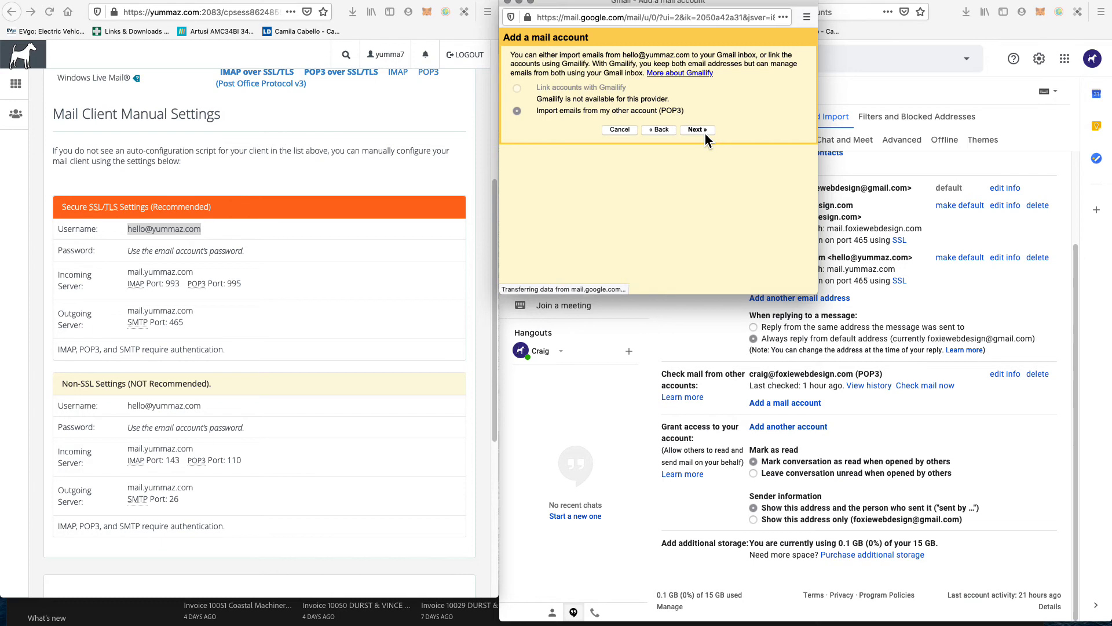
pyautogui.hotkey('ctrl', 'v')
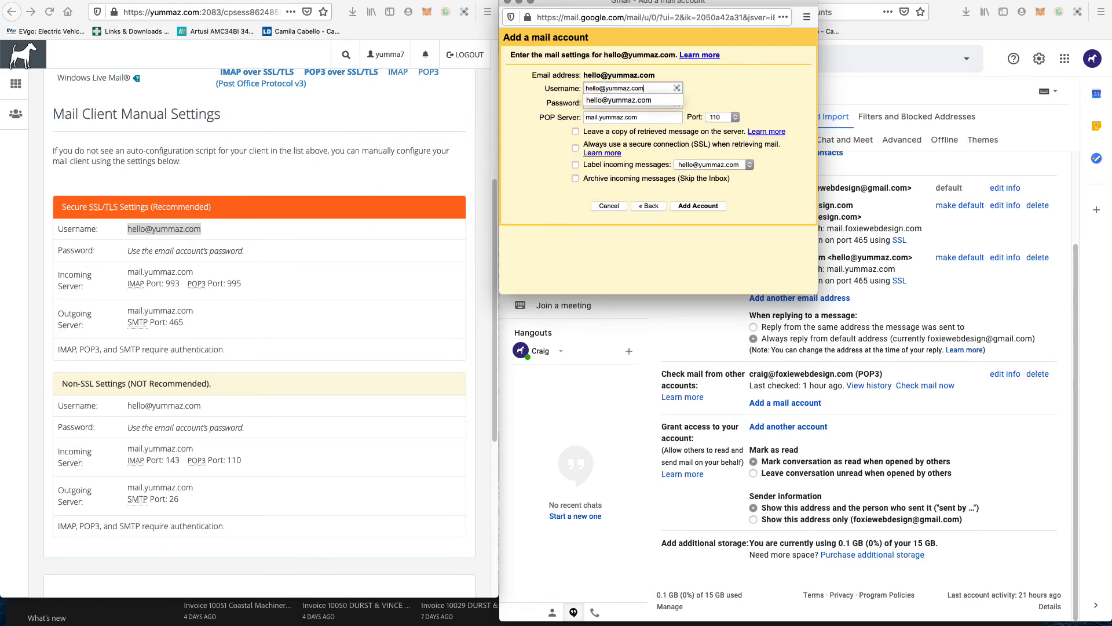
# Step: Enter the account password, keep server copies, label incoming mail, and submit the account
pyautogui.press('Tab')
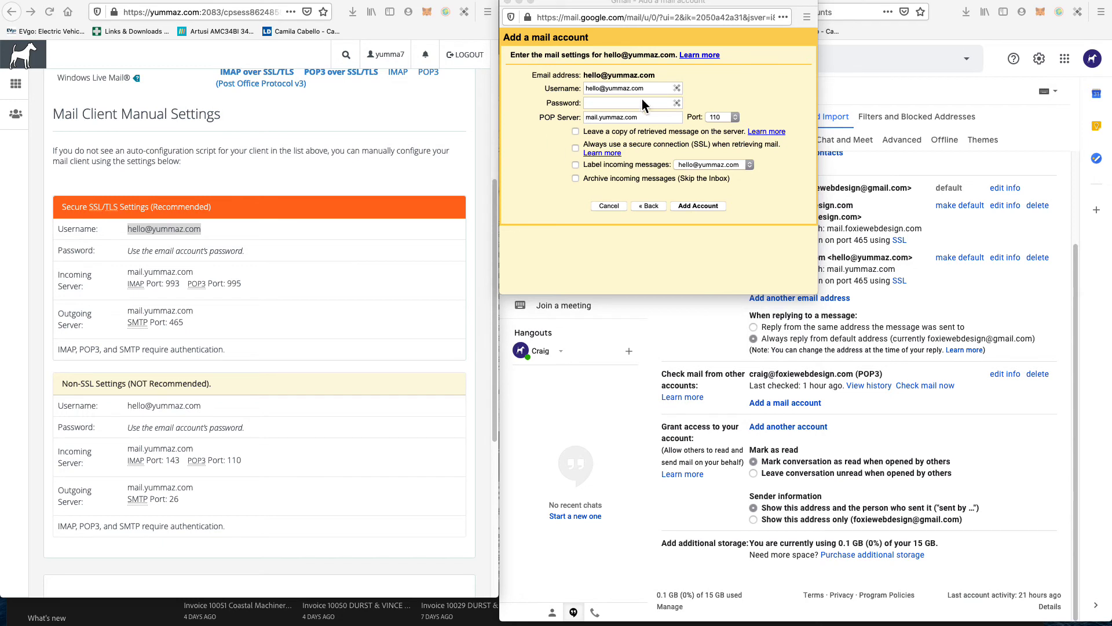
pyautogui.click(617, 102)
pyautogui.hotkey('ctrl', 'v')
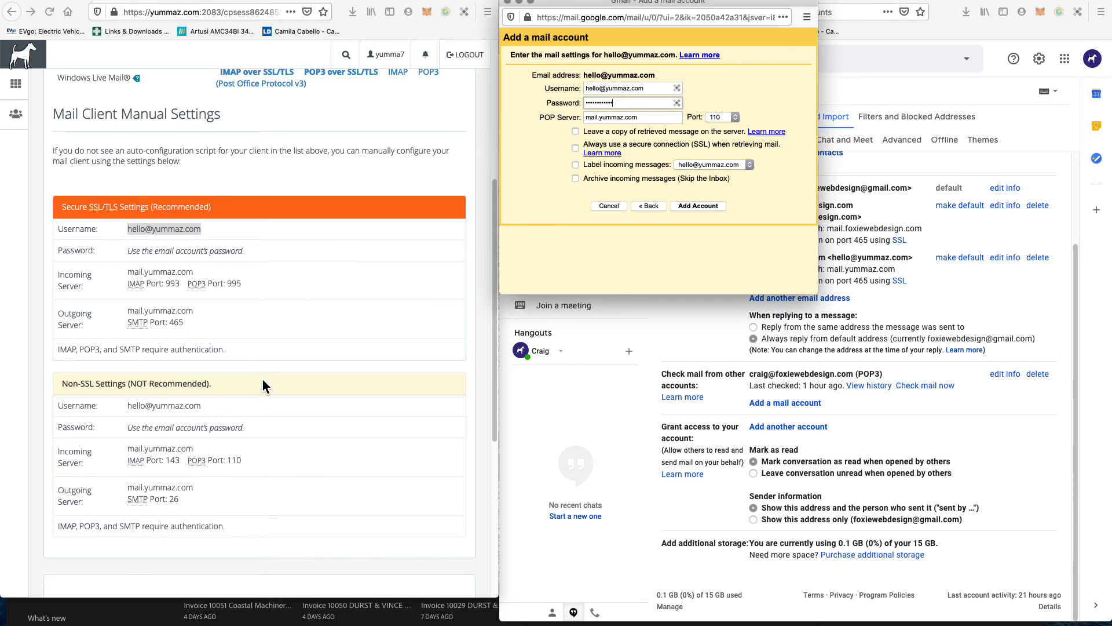
pyautogui.click(290, 429)
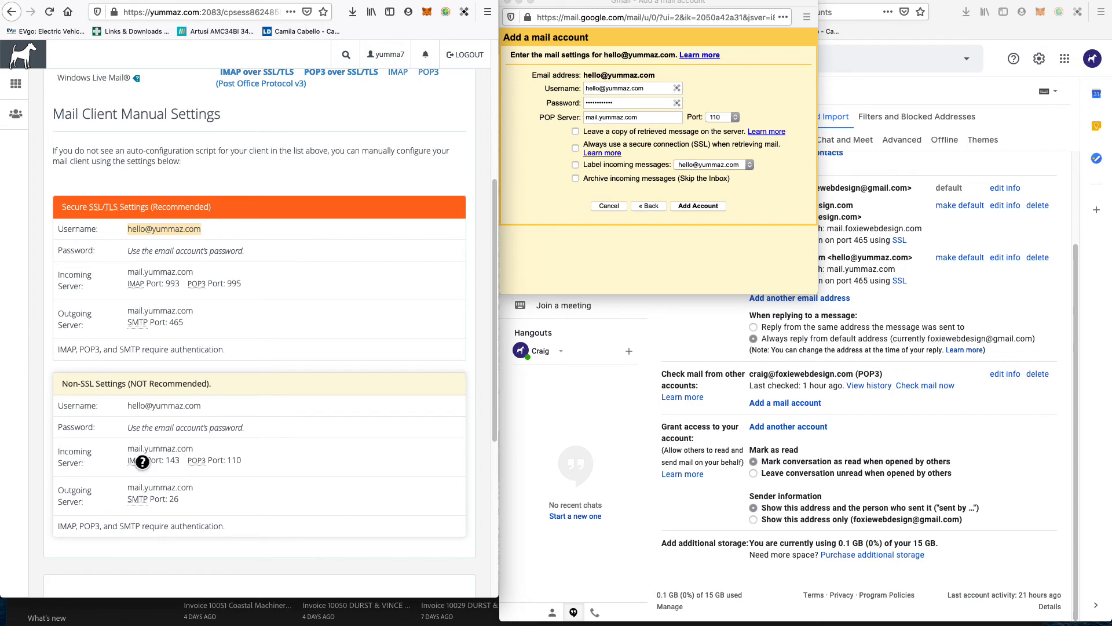
pyautogui.click(544, 157)
pyautogui.click(576, 130)
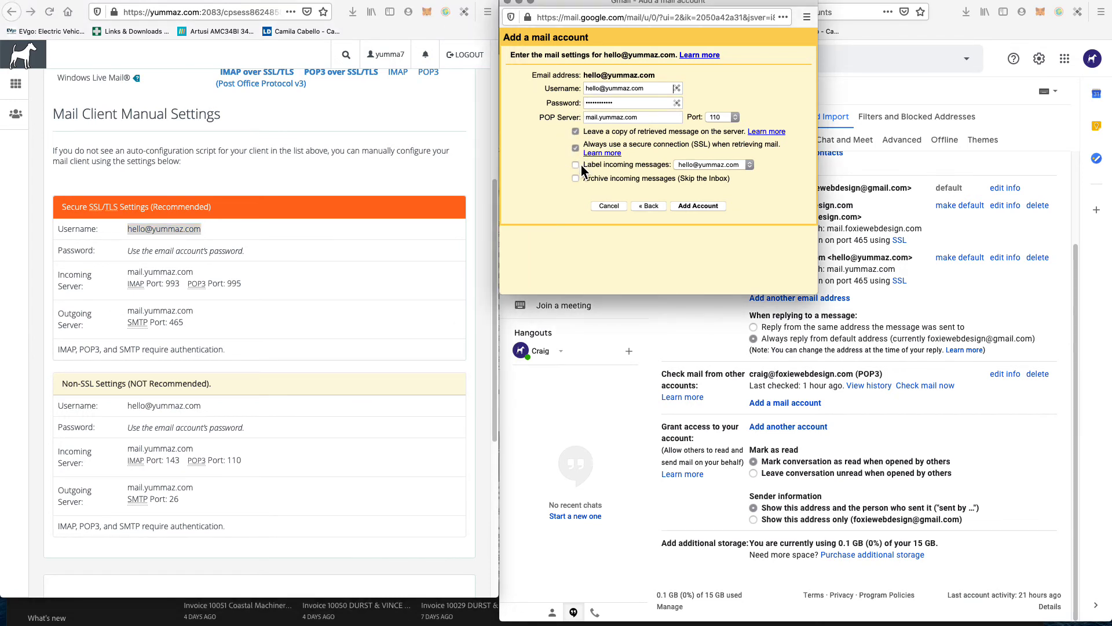
pyautogui.click(575, 166)
pyautogui.click(704, 210)
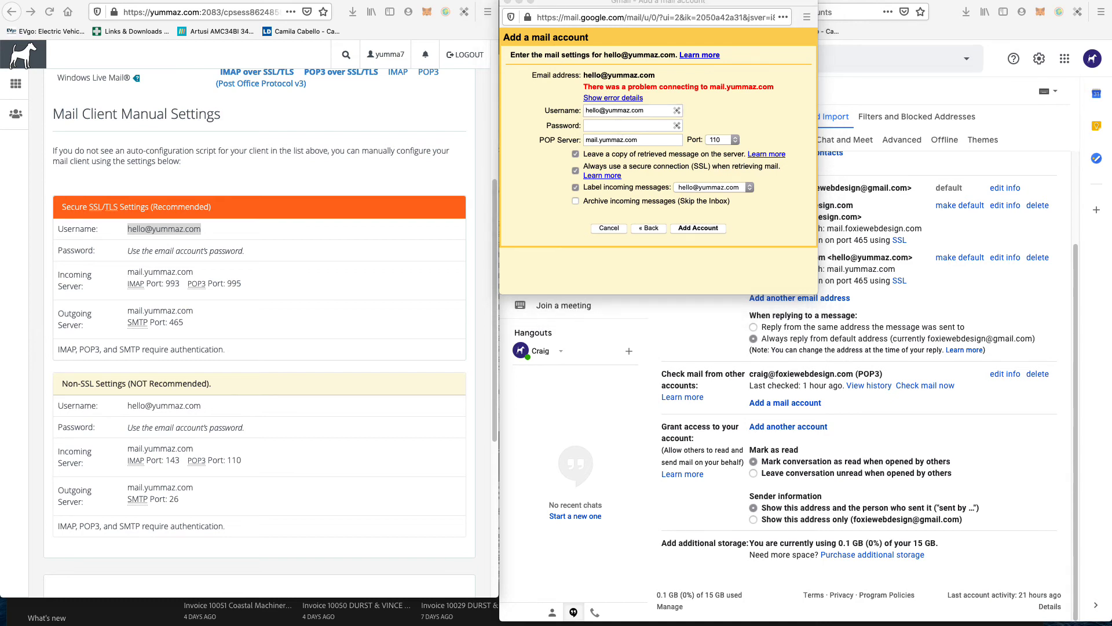
# Step: Re-enter the account password and select the username in the POP3 form
pyautogui.click(610, 126)
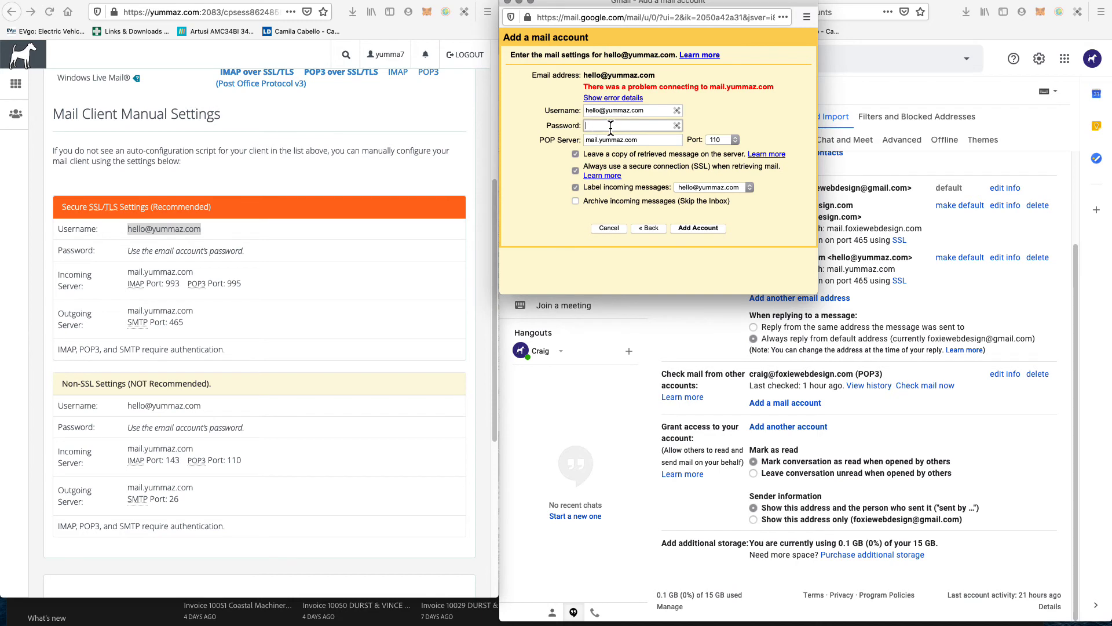
pyautogui.press('super+v')
pyautogui.click(570, 242)
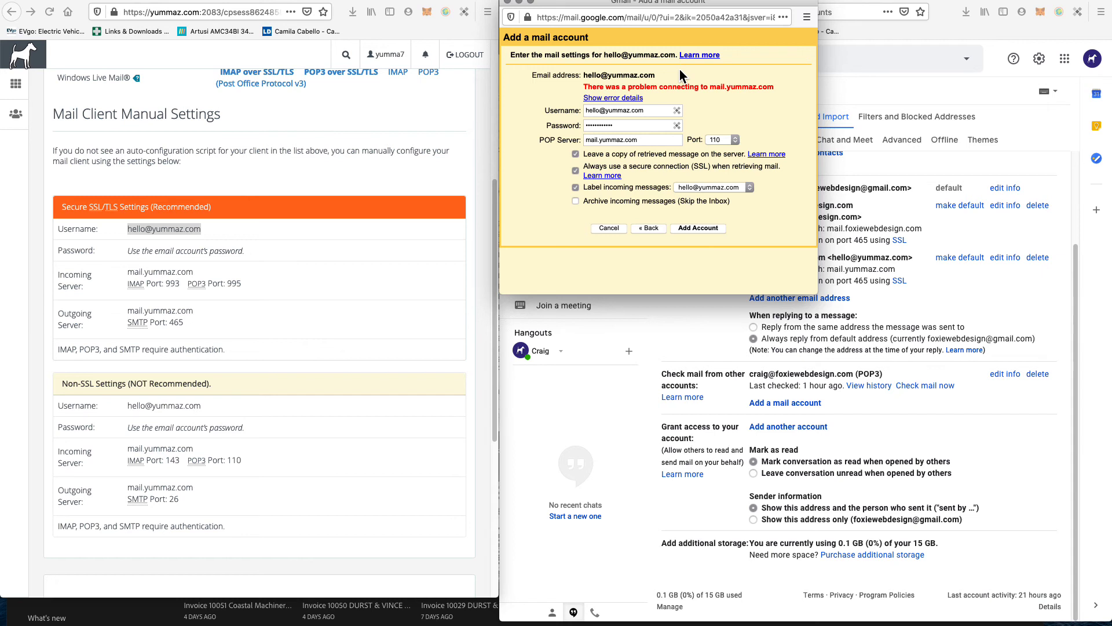
pyautogui.click(658, 110)
pyautogui.tripleClick(658, 110)
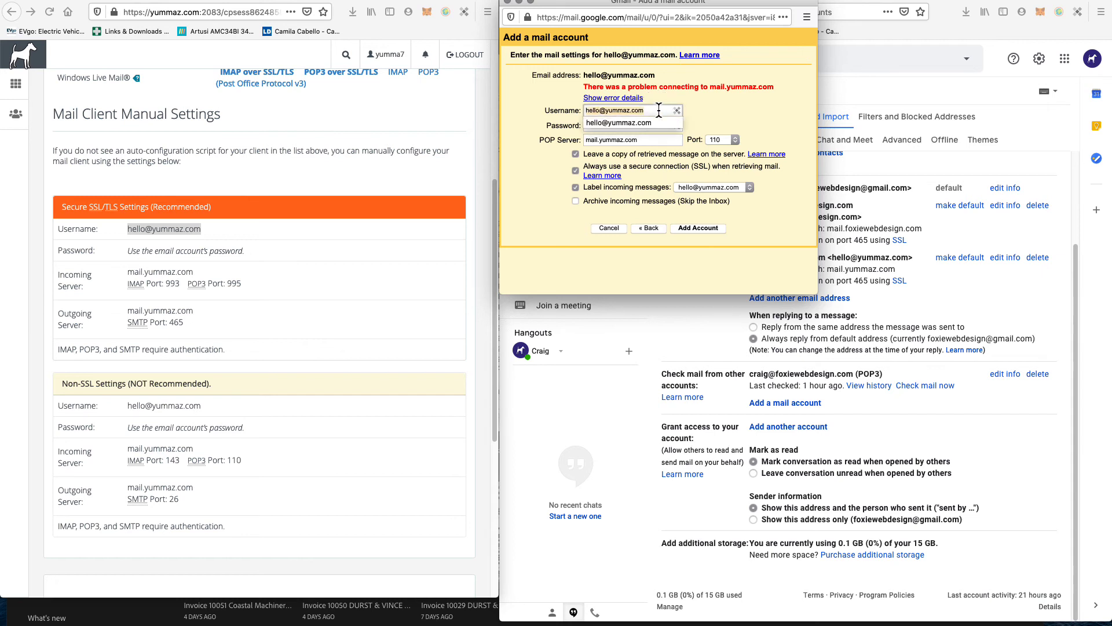
# Step: Paste mail.yummaz.com from cPanel as the POP server, resubmit, and close the window
pyautogui.click(169, 452)
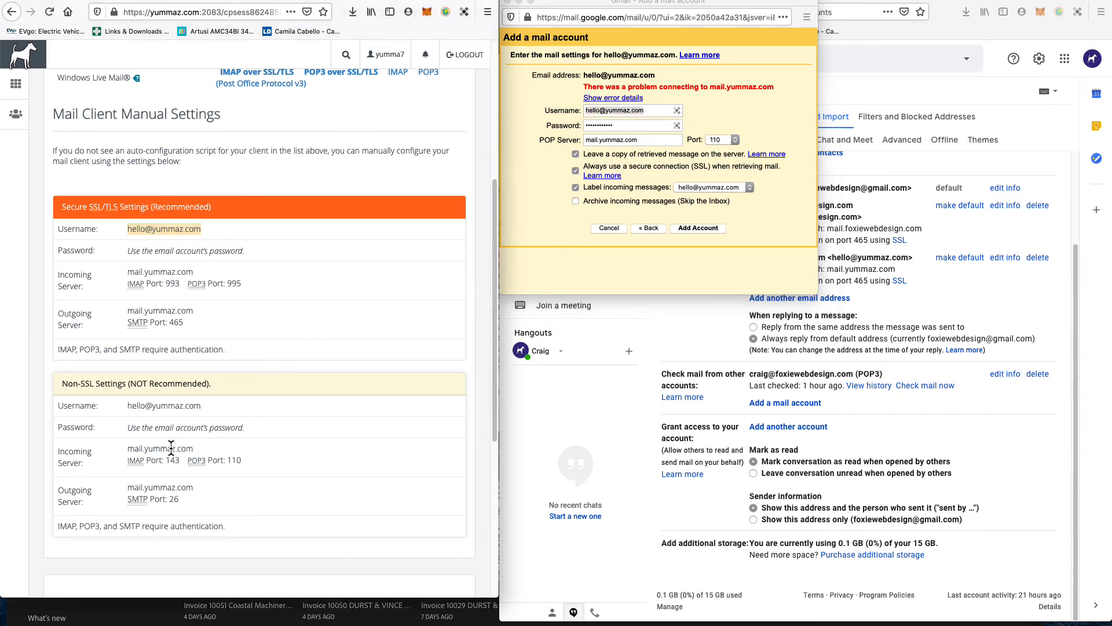
pyautogui.moveTo(128, 451); pyautogui.dragTo(187, 457)
pyautogui.press('super+c')
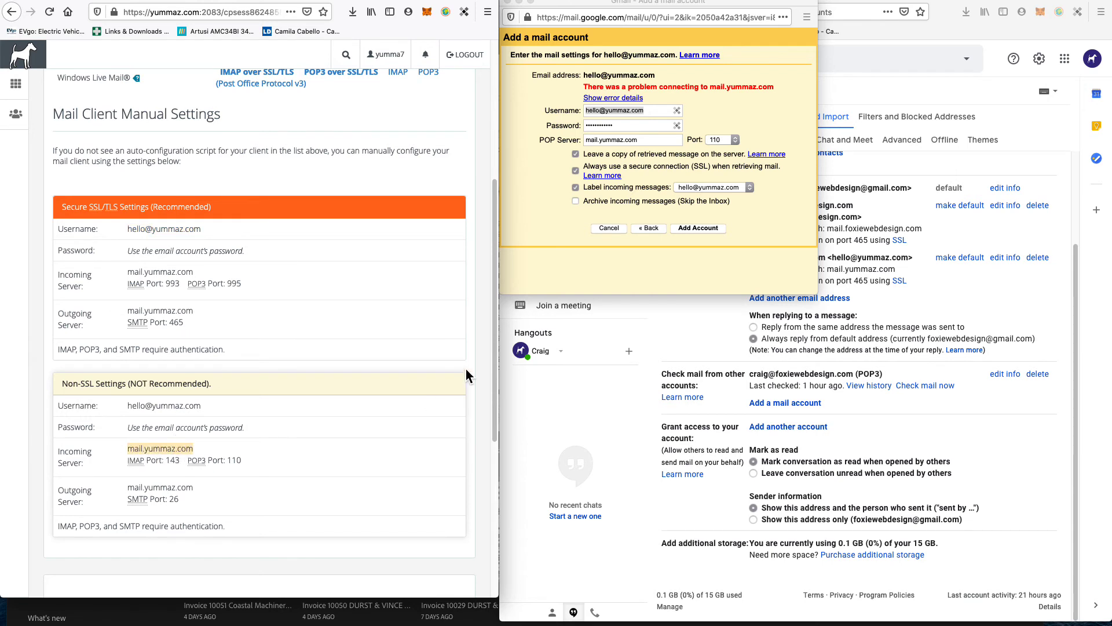
pyautogui.click(646, 142)
pyautogui.tripleClick(646, 143)
pyautogui.press('super+v')
pyautogui.click(710, 231)
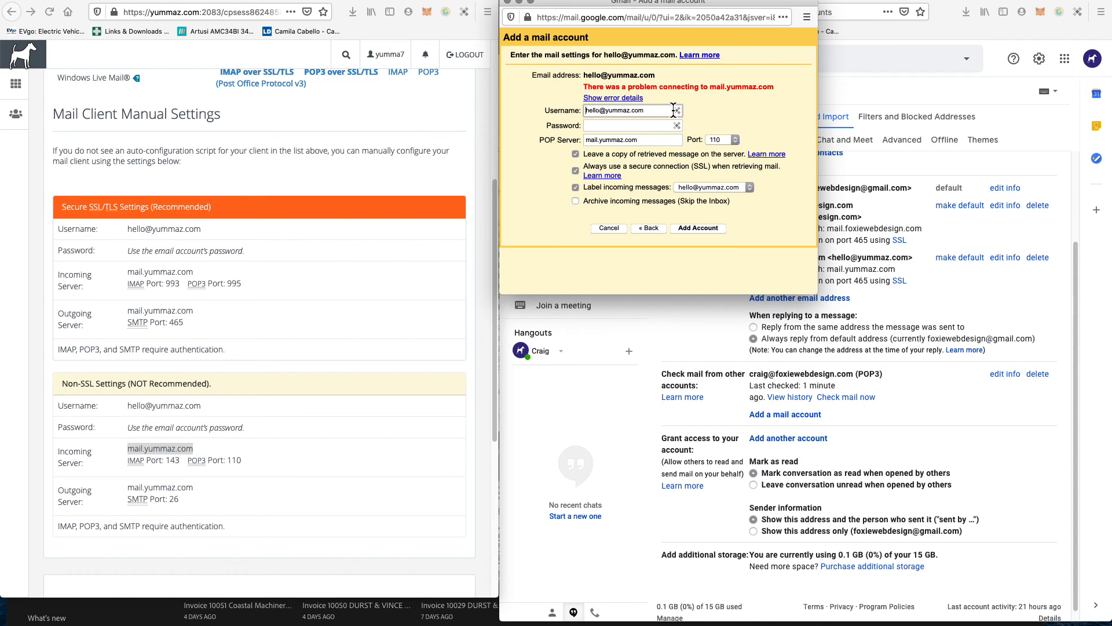
pyautogui.click(508, 3)
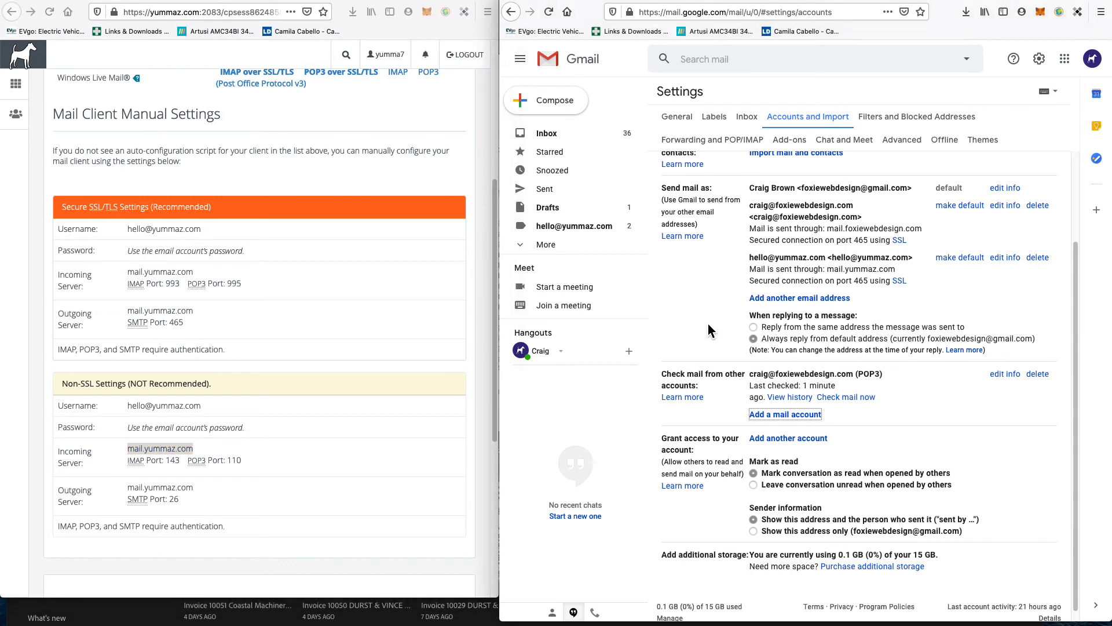
# Step: Reach Accounts and Import through See all settings and choose Add a mail account
pyautogui.click(567, 61)
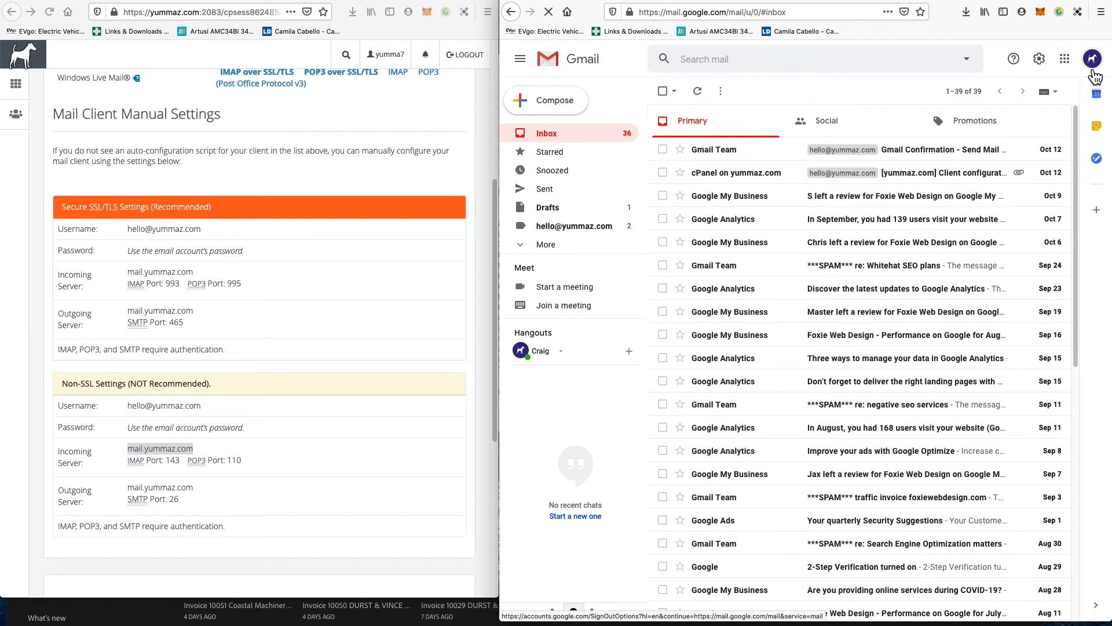
pyautogui.click(1038, 59)
pyautogui.click(982, 121)
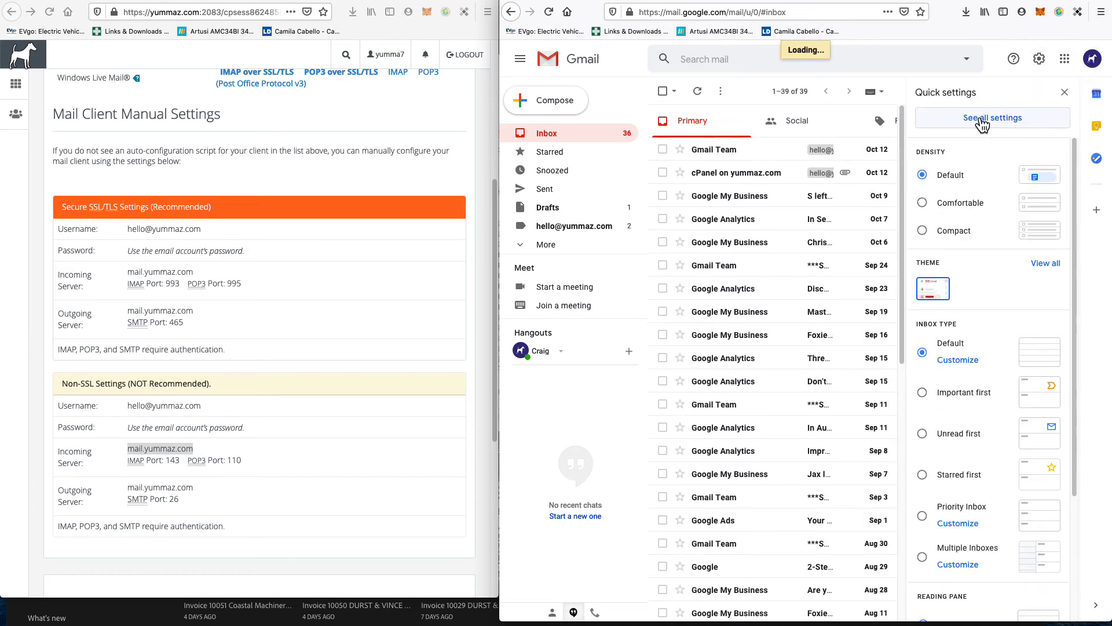
pyautogui.click(786, 119)
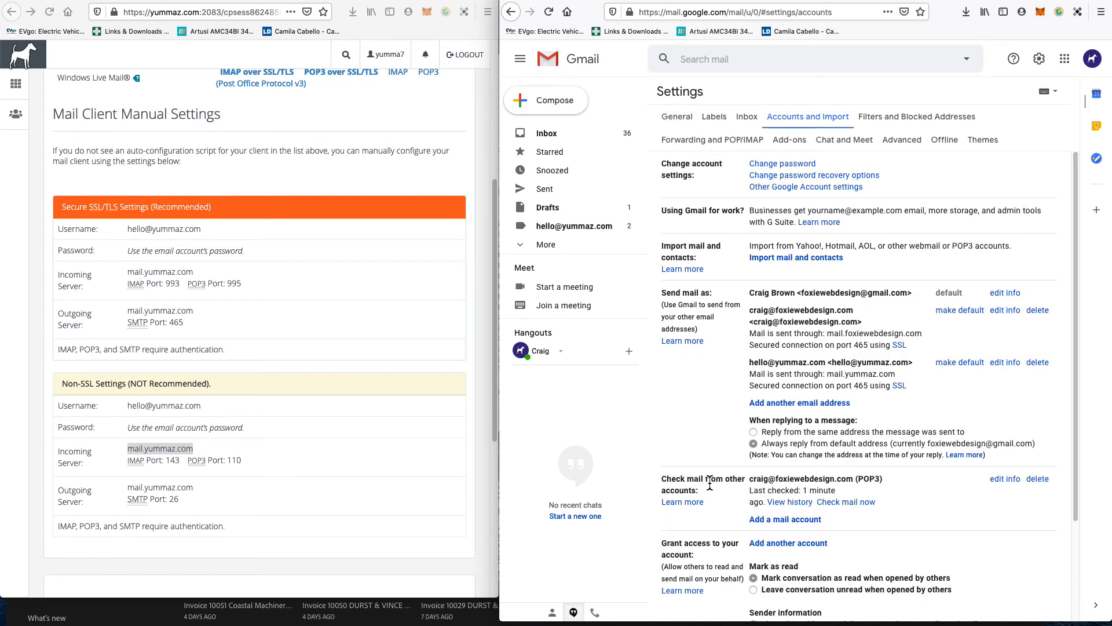
pyautogui.scroll(-3, 710, 484)
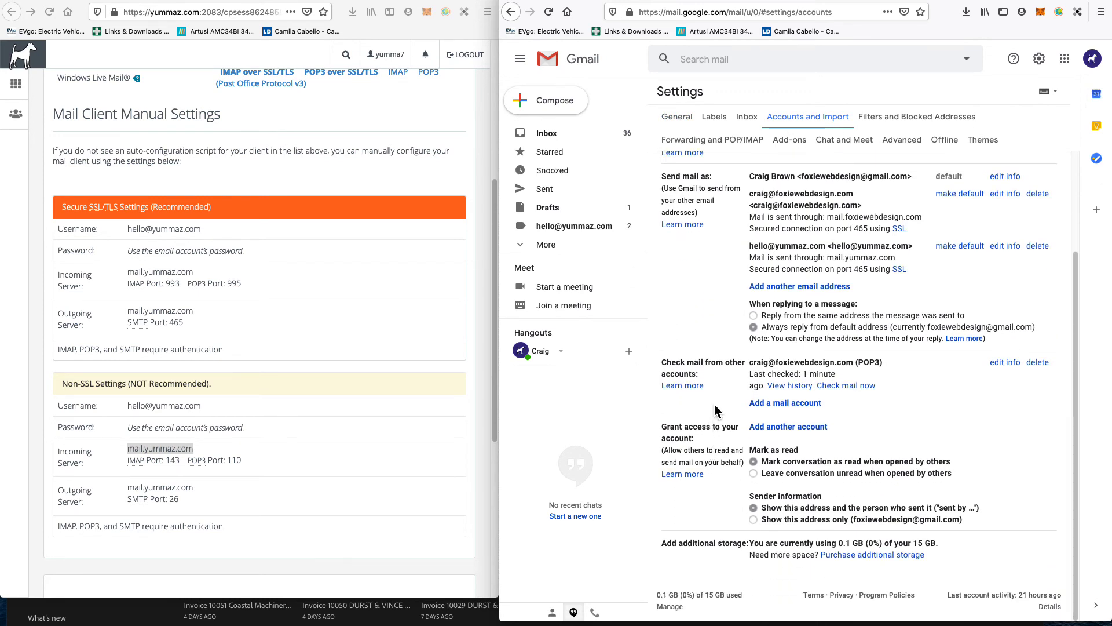
pyautogui.click(765, 404)
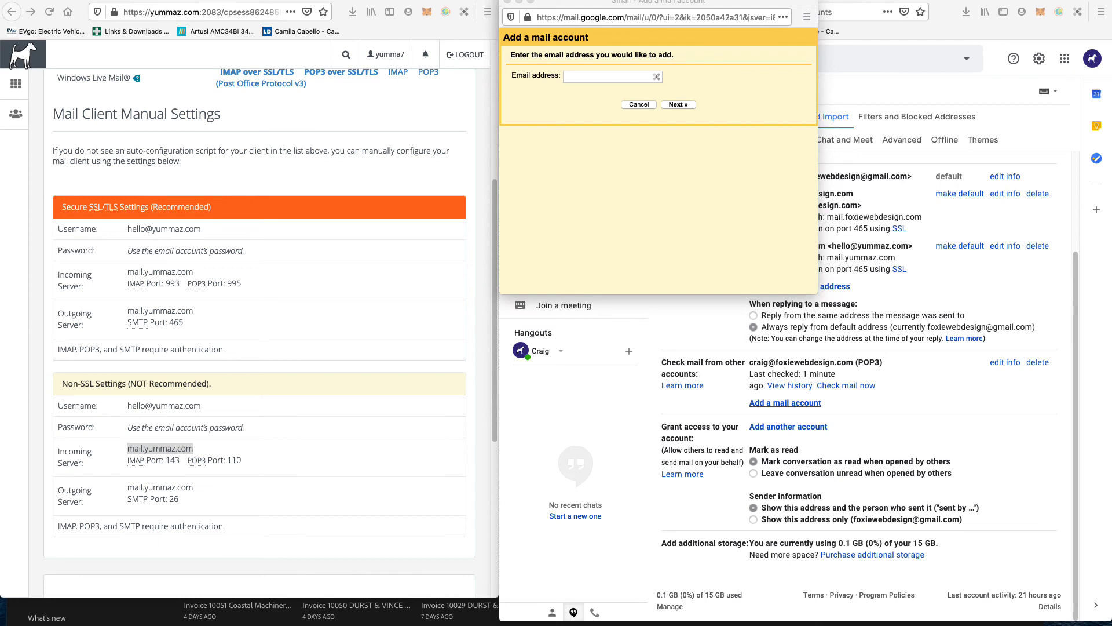
pyautogui.click(597, 80)
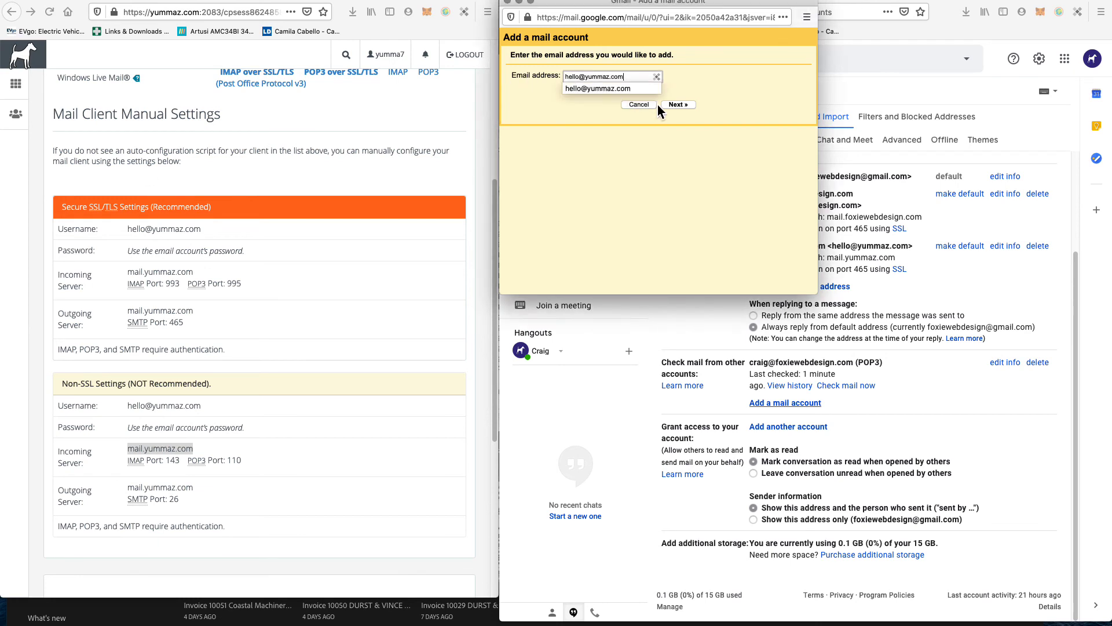
pyautogui.click(677, 105)
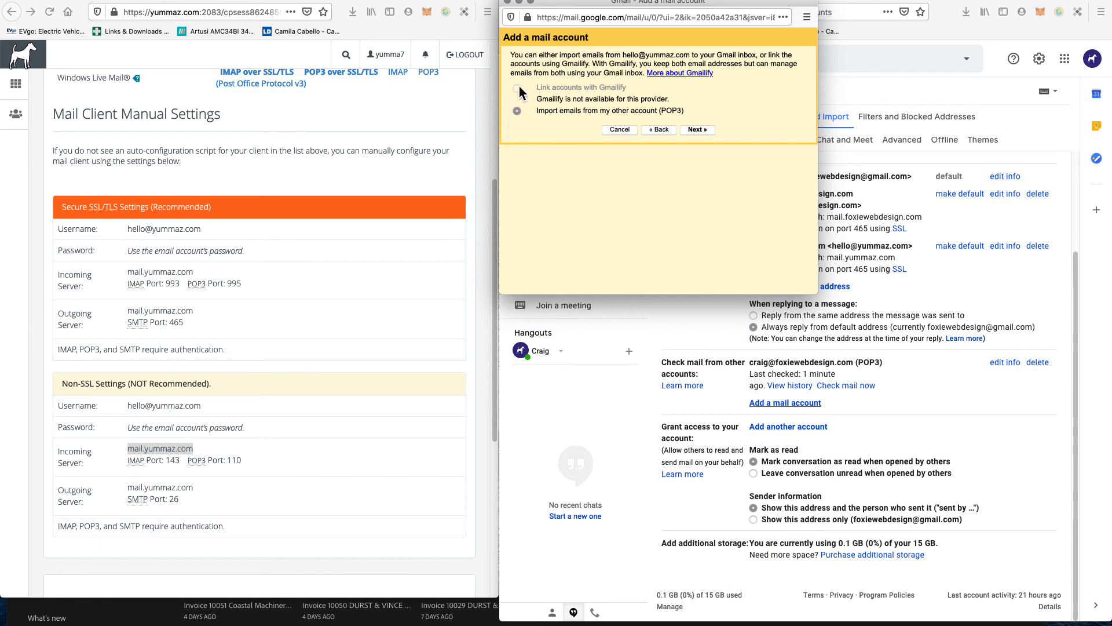
pyautogui.click(698, 130)
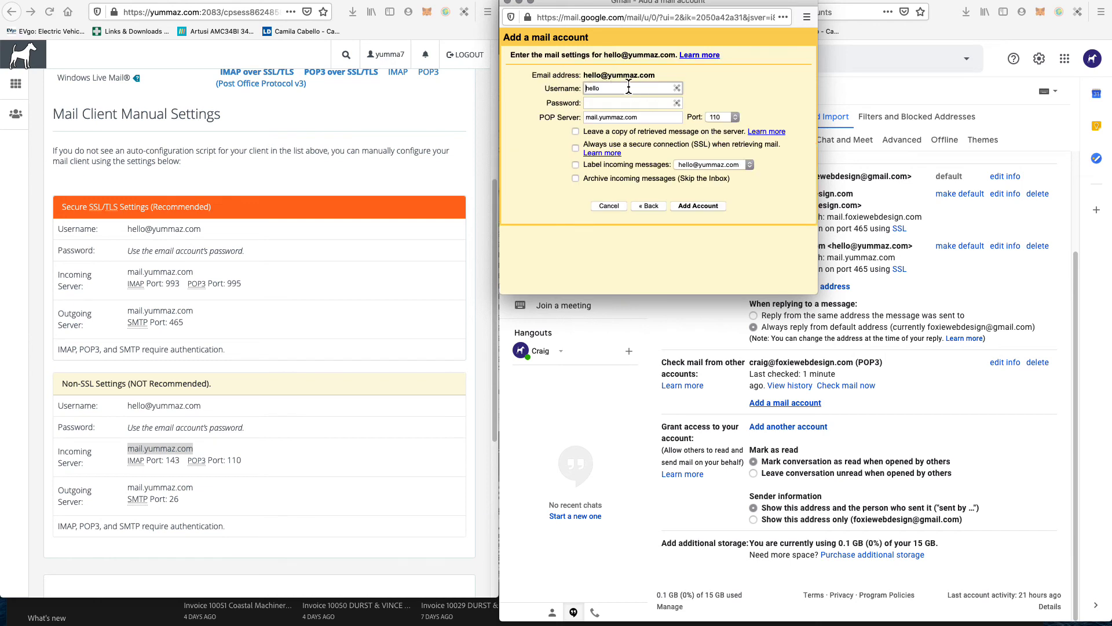
pyautogui.click(628, 87)
pyautogui.press('Down')
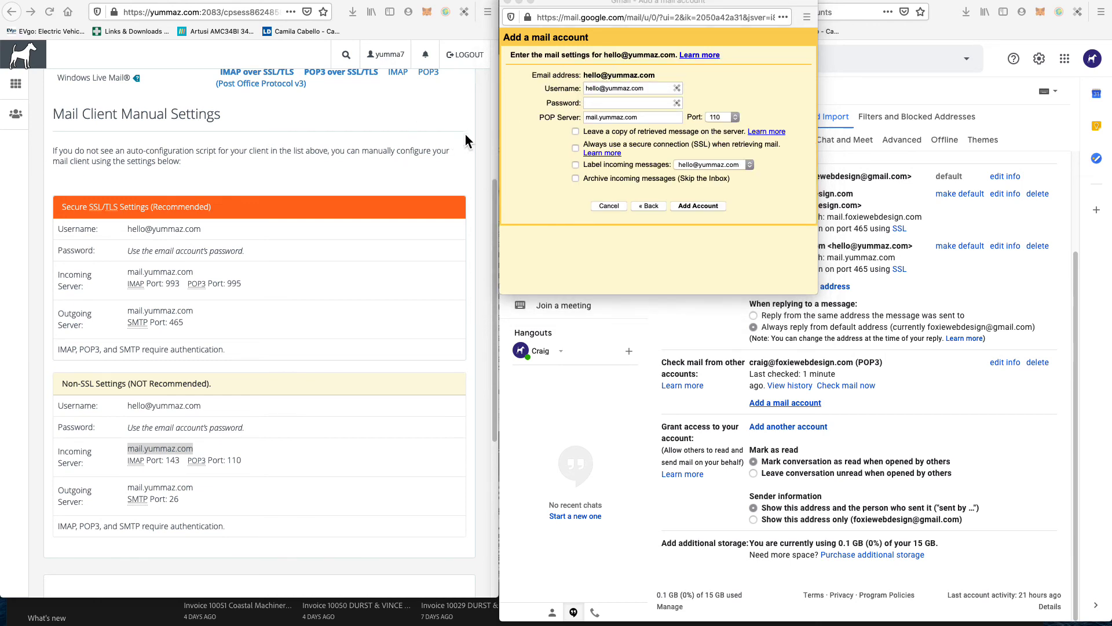
pyautogui.click(612, 106)
pyautogui.click(611, 104)
pyautogui.press('super+v')
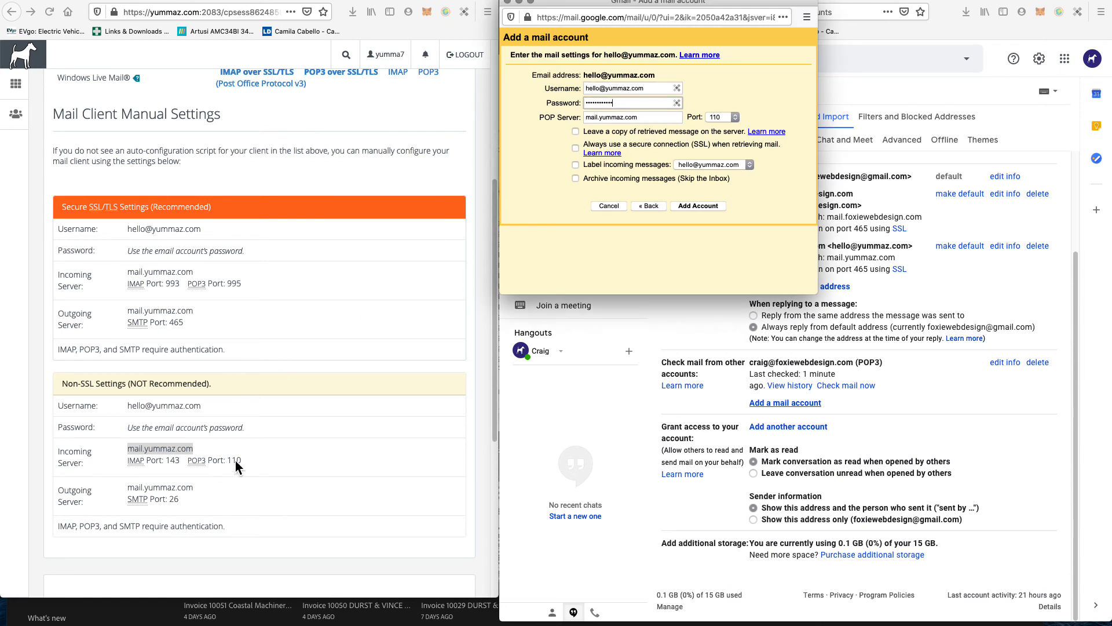
# Step: Tick server copies, SSL and labelling, keep port 110, and add the account
pyautogui.click(734, 117)
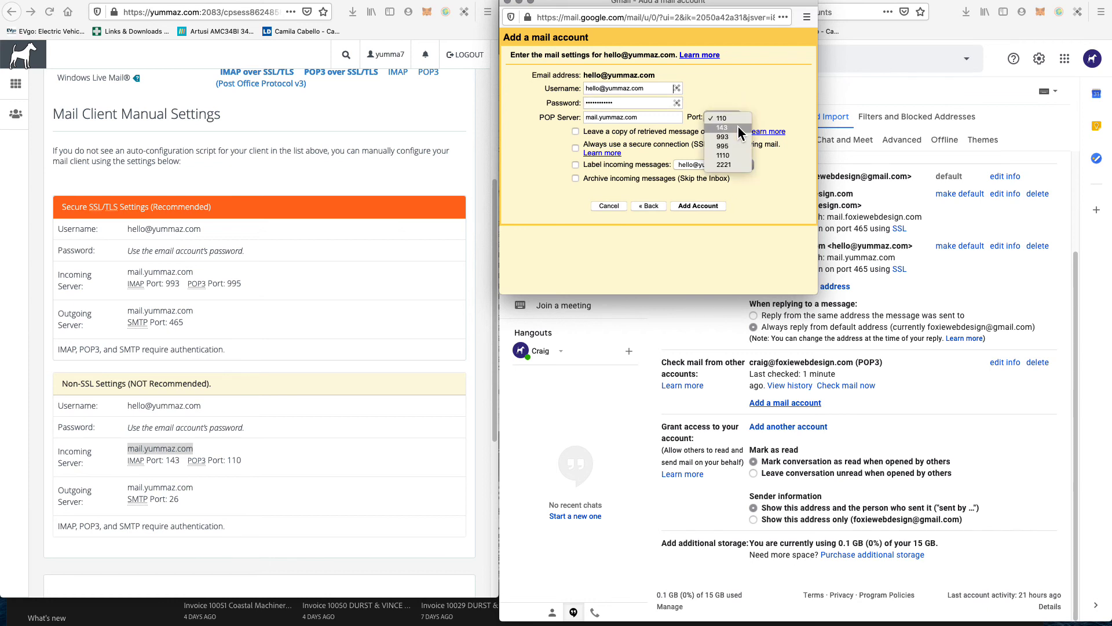
pyautogui.click(738, 127)
pyautogui.click(619, 133)
pyautogui.click(622, 145)
pyautogui.click(626, 165)
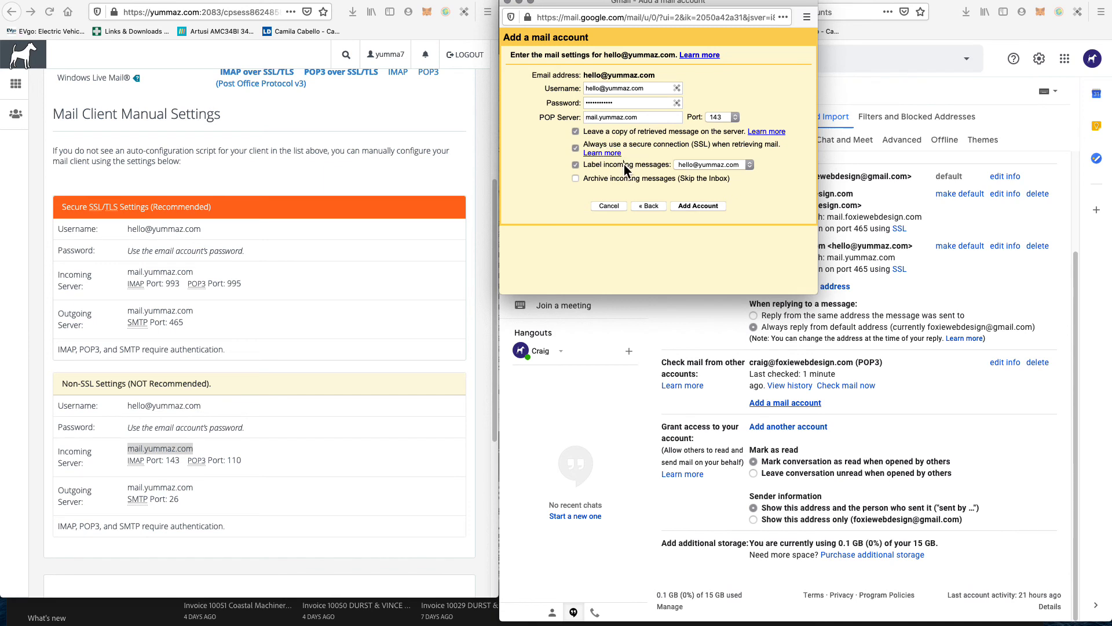
pyautogui.click(724, 120)
pyautogui.click(725, 106)
pyautogui.click(709, 212)
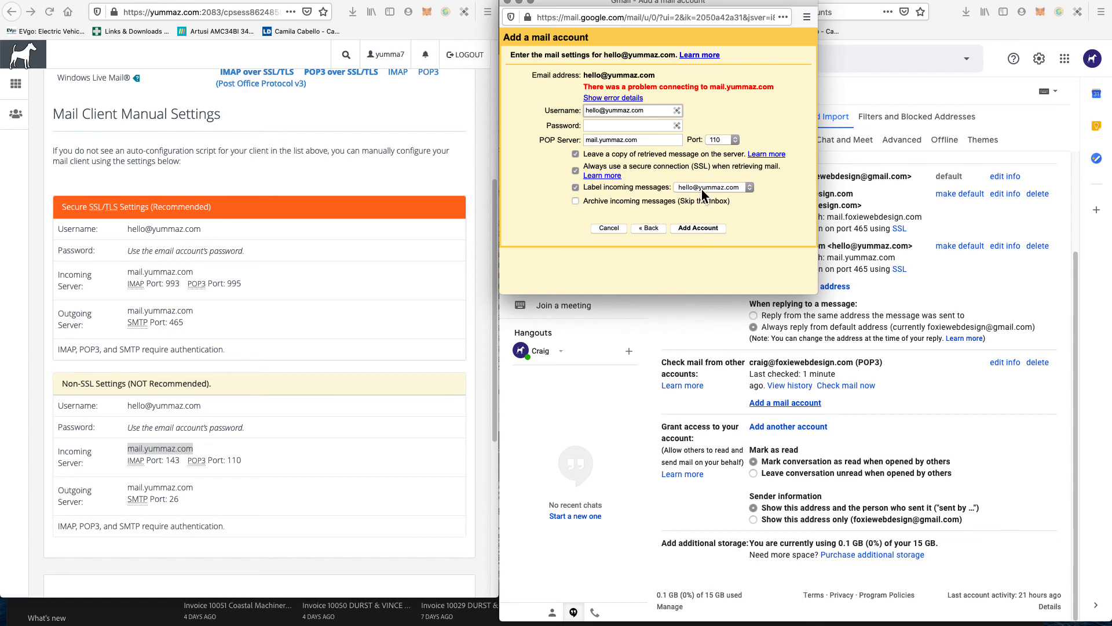
# Step: Read the SSL protocol error, turn SSL off, re-enter the password, and add the account
pyautogui.click(625, 97)
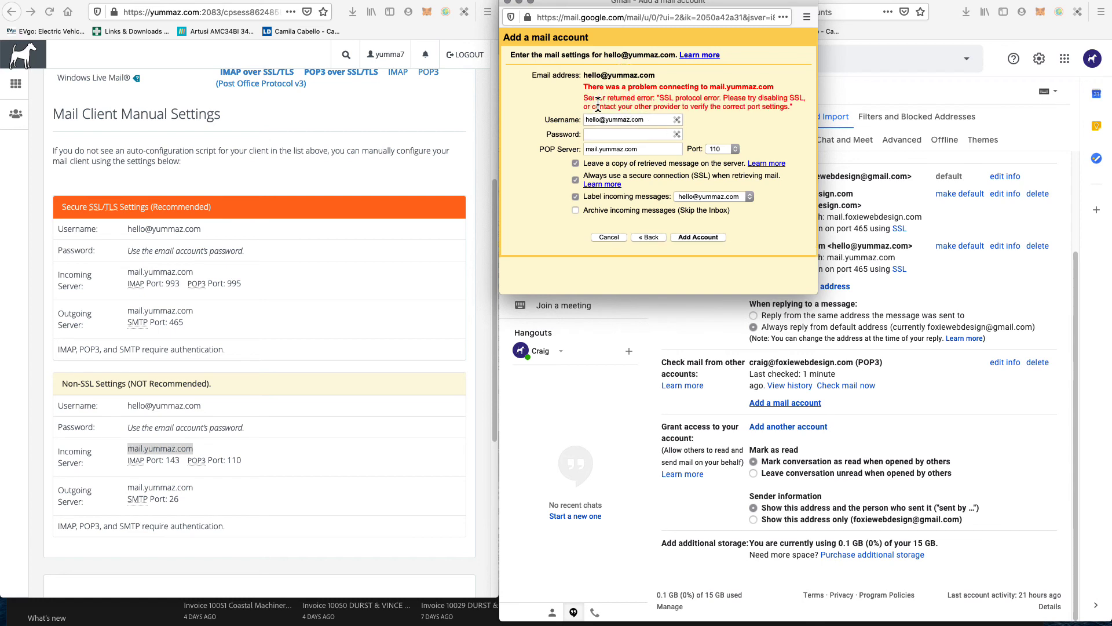
pyautogui.tripleClick(652, 97)
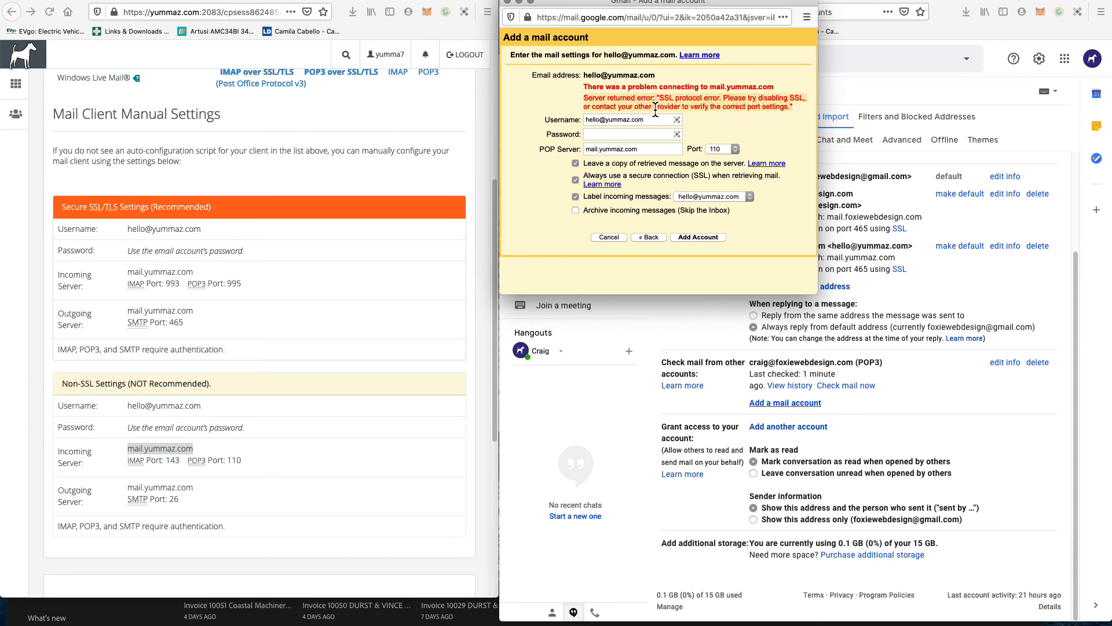
pyautogui.click(659, 180)
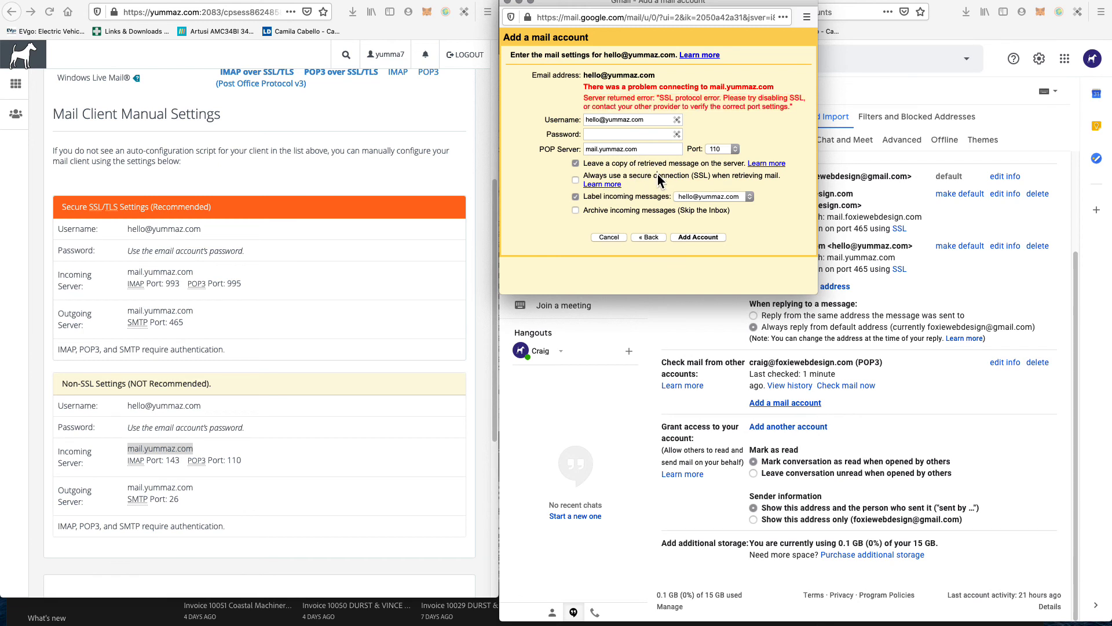
pyautogui.click(611, 135)
pyautogui.press('super+v')
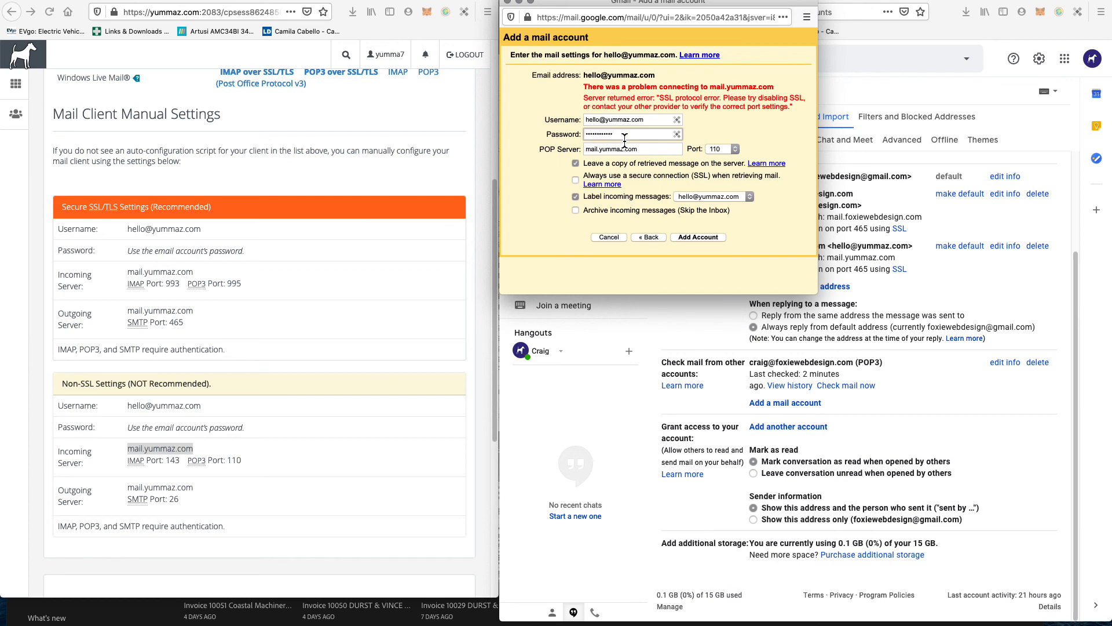
pyautogui.click(694, 238)
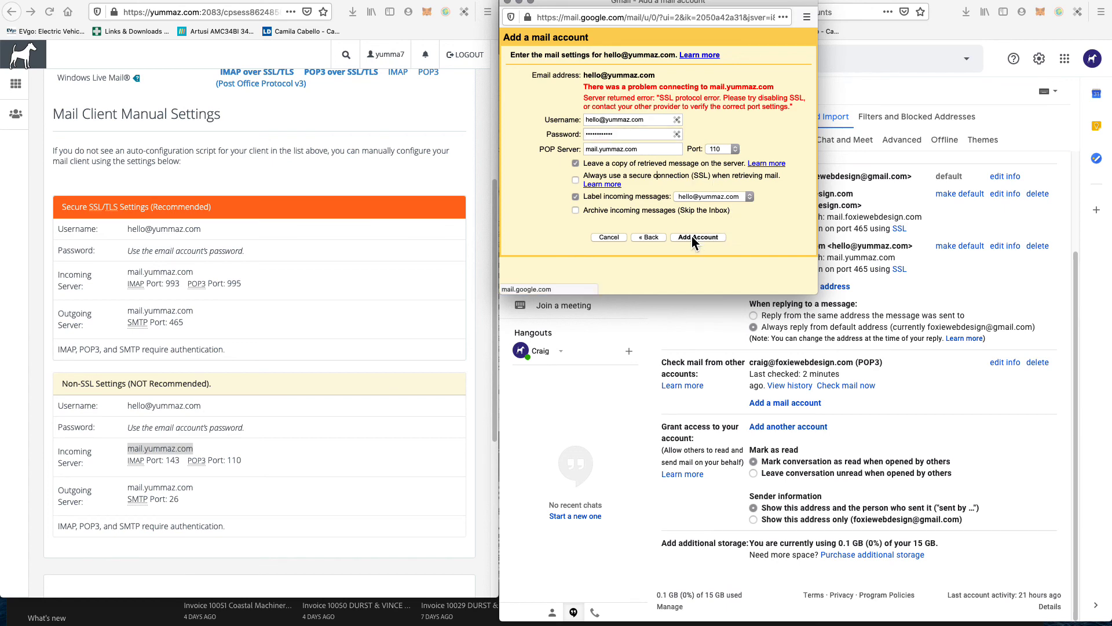
pyautogui.click(698, 236)
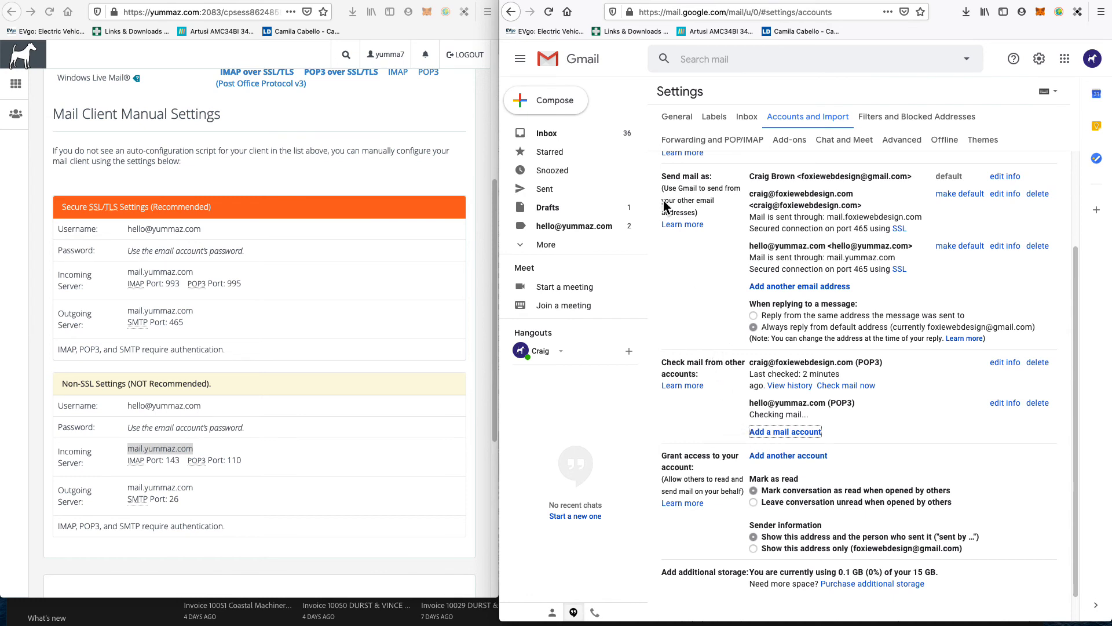
# Step: Select the Oct 12 Gmail Confirmation and cPanel conversations in the inbox and trash them
pyautogui.click(553, 136)
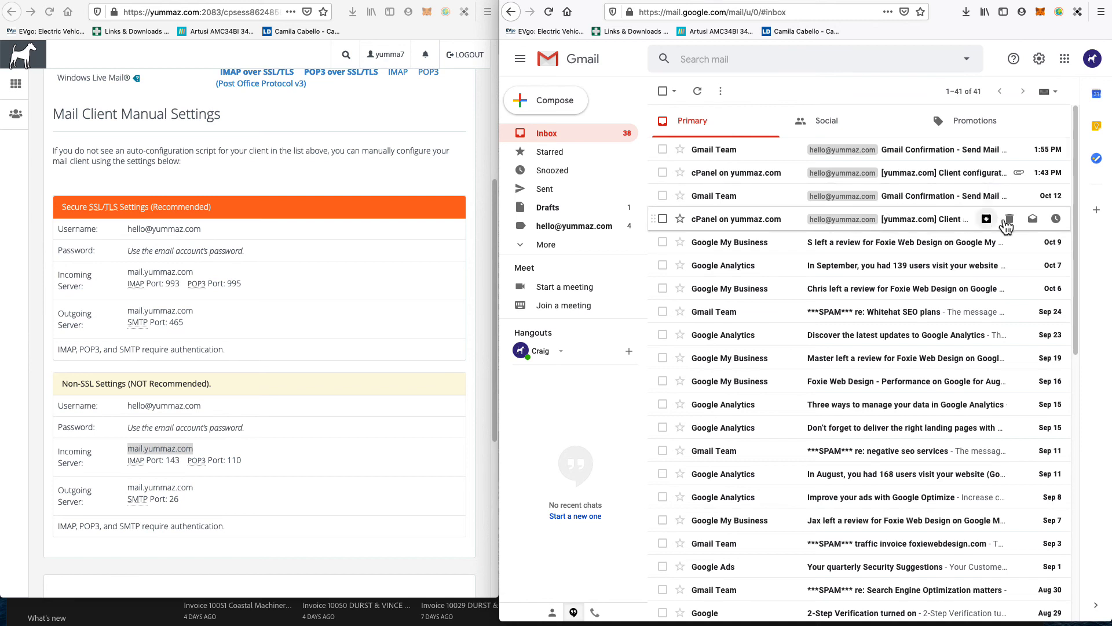
pyautogui.click(961, 0)
pyautogui.click(961, 0)
pyautogui.click(663, 196)
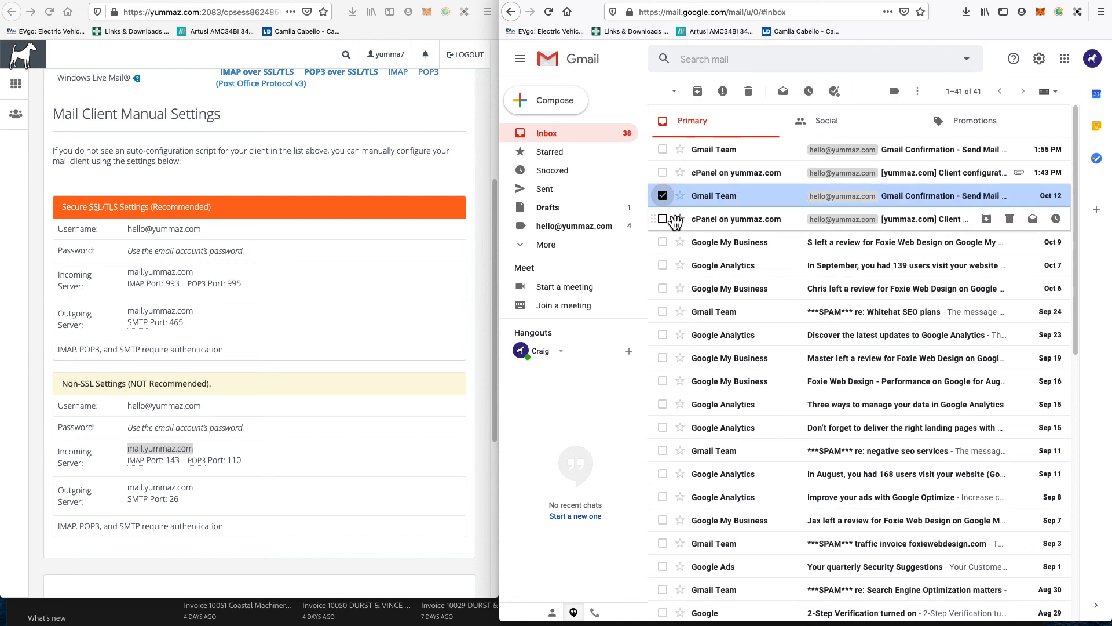
pyautogui.click(663, 219)
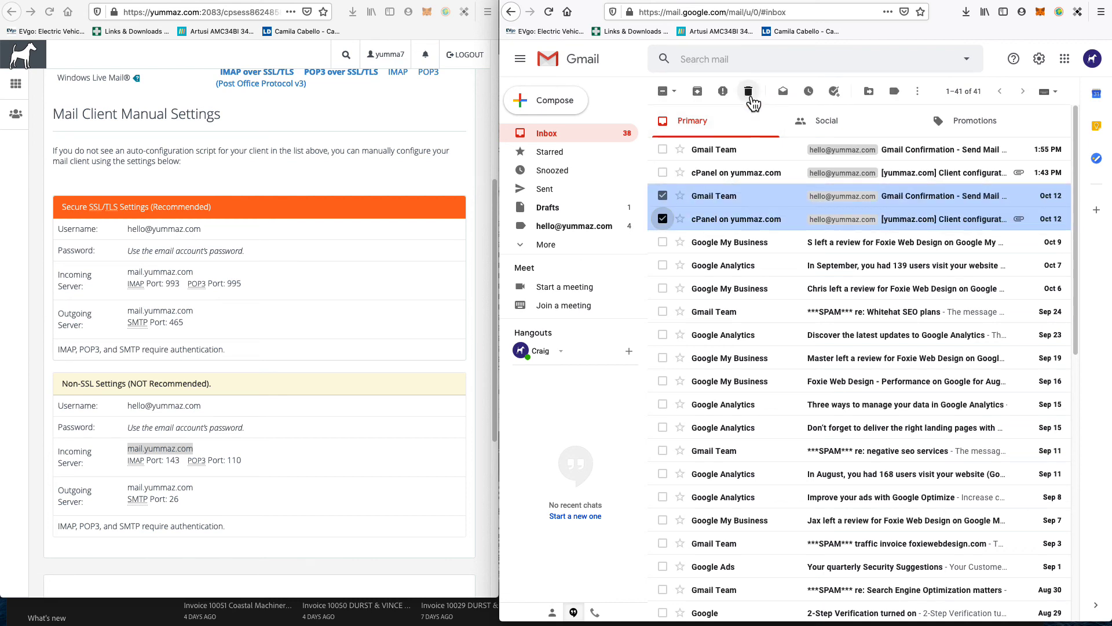
pyautogui.click(748, 91)
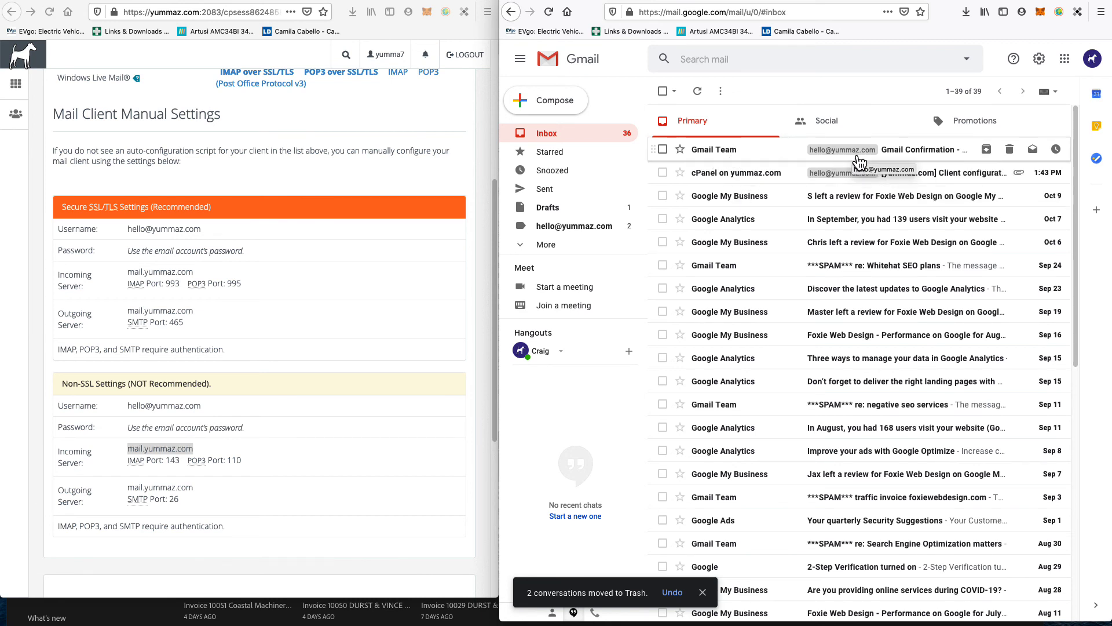
pyautogui.click(1039, 59)
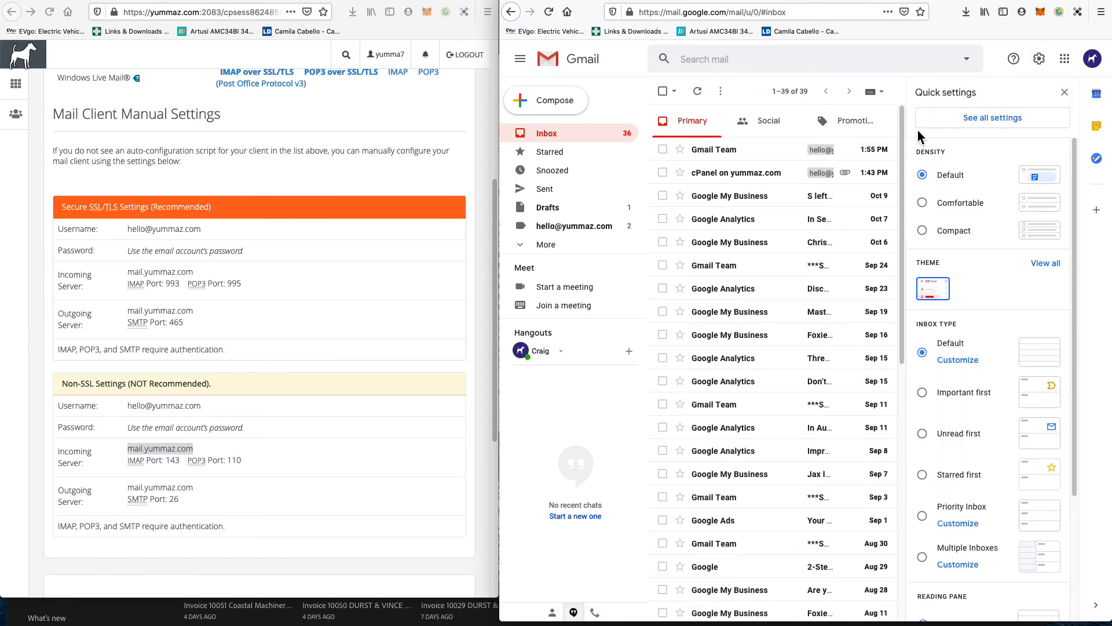
pyautogui.click(996, 118)
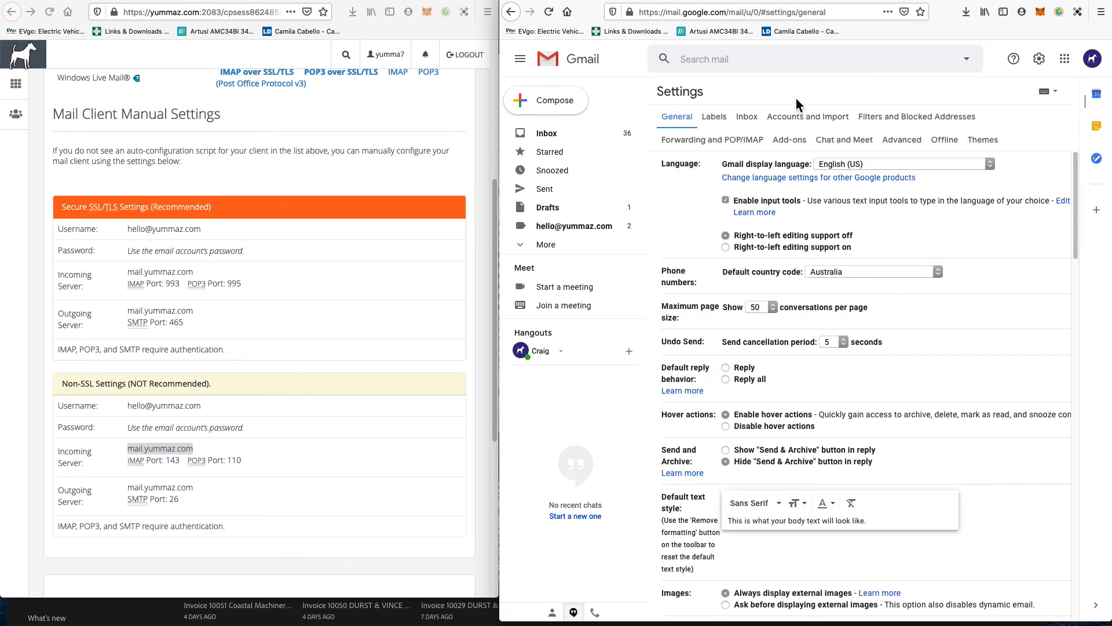
pyautogui.click(801, 117)
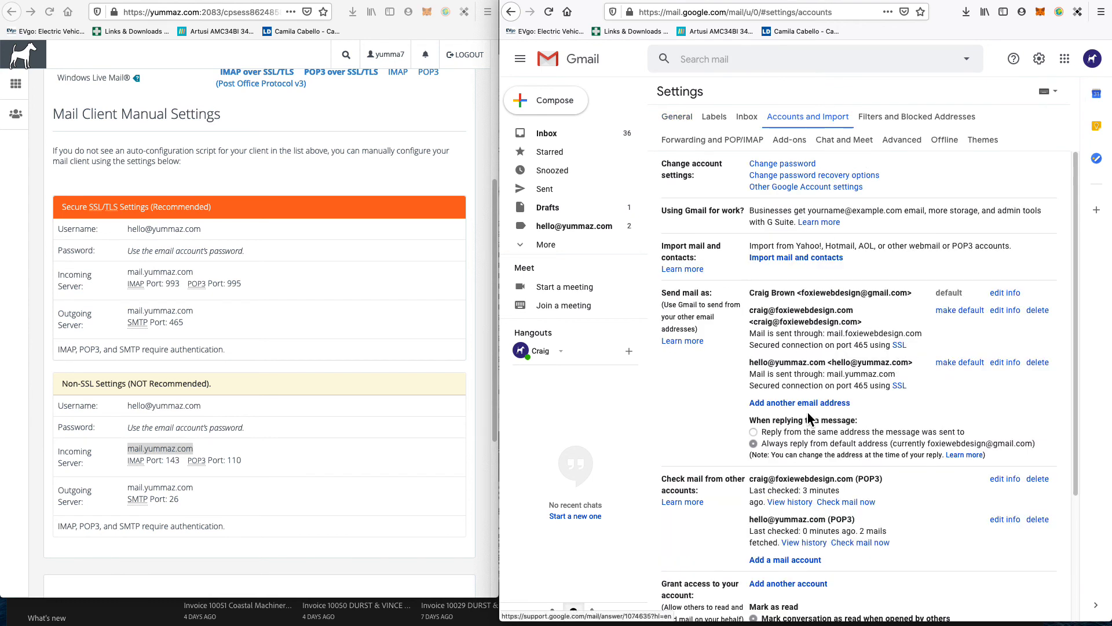
pyautogui.scroll(-2, 701, 398)
pyautogui.scroll(-3, 700, 395)
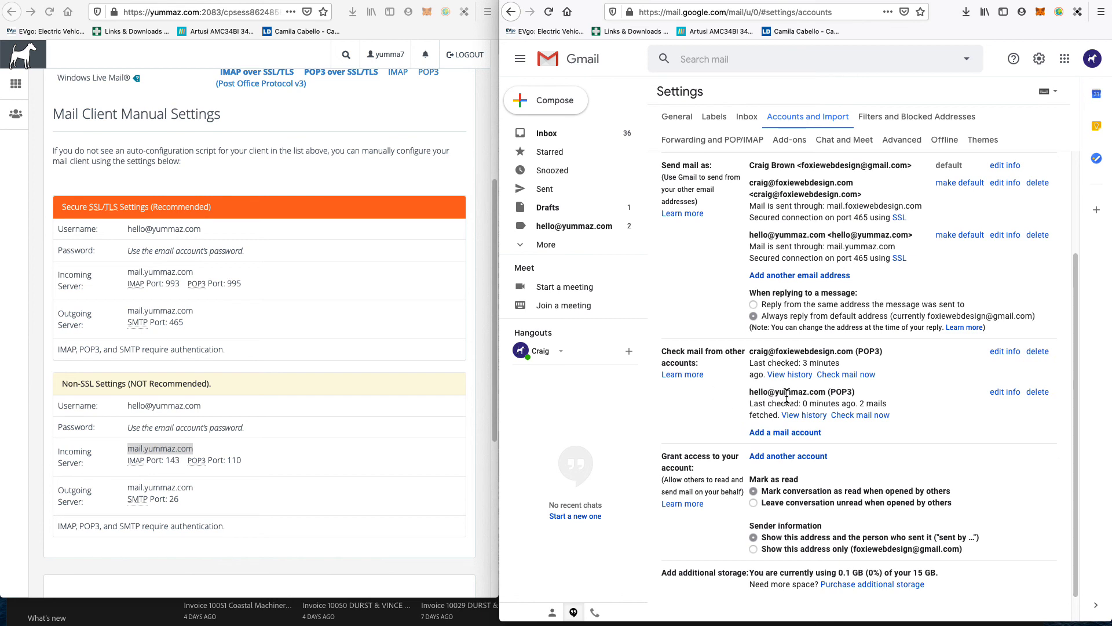
pyautogui.click(1010, 394)
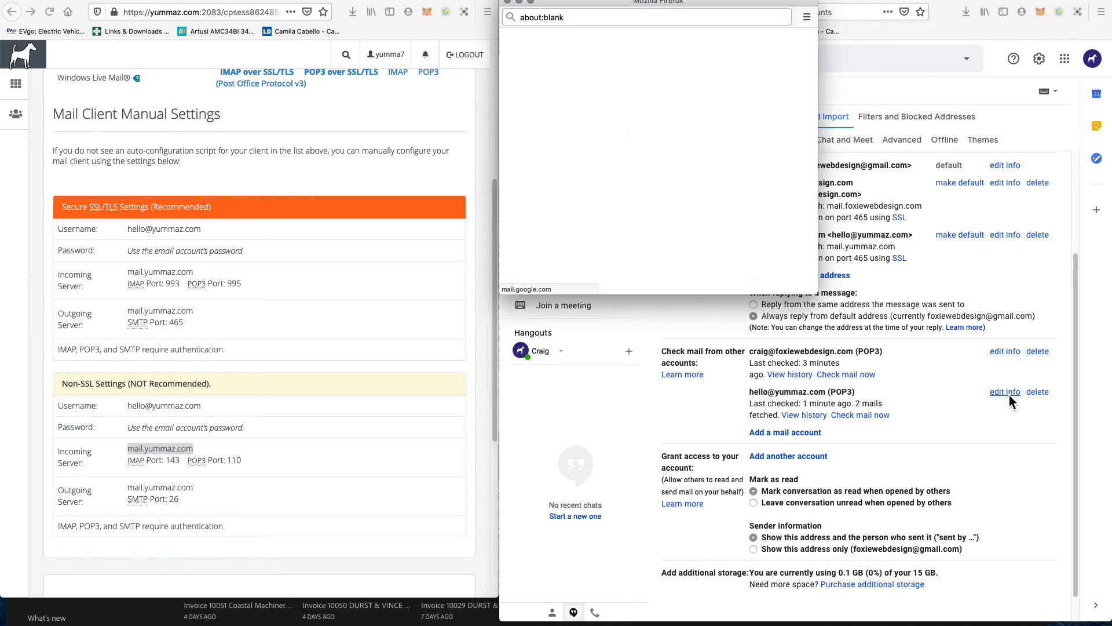
pyautogui.click(630, 103)
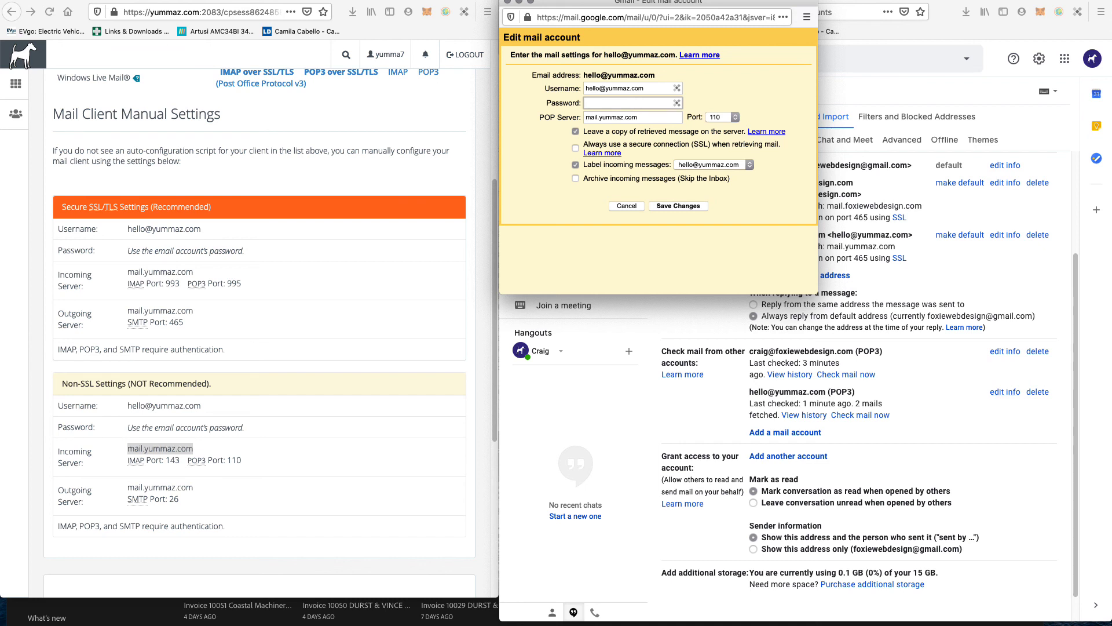
pyautogui.press('super+v')
pyautogui.click(637, 148)
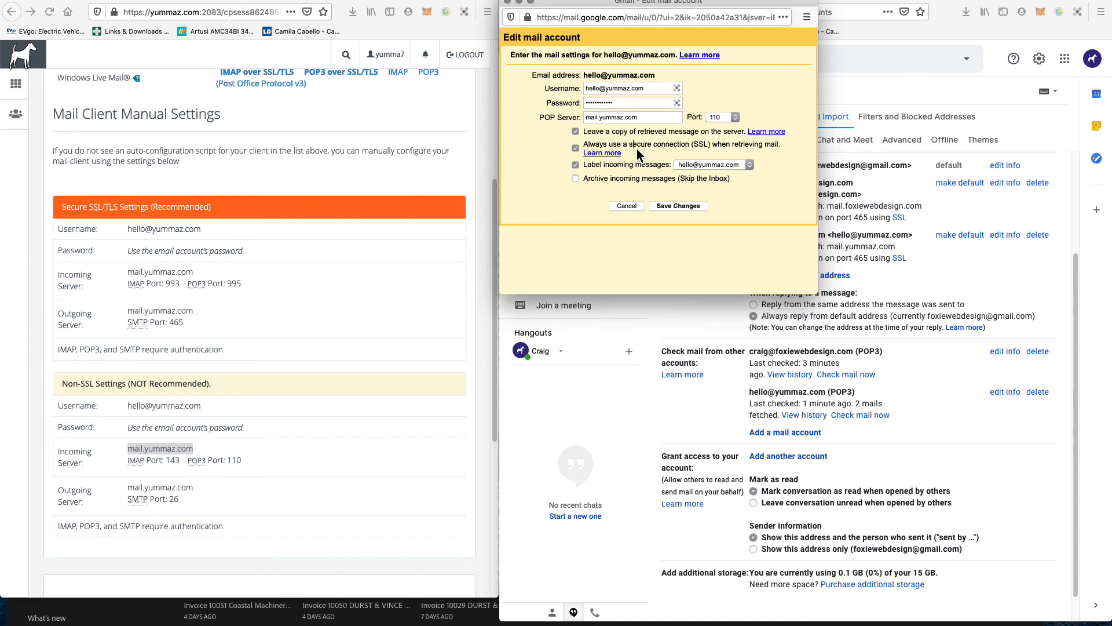
pyautogui.click(685, 207)
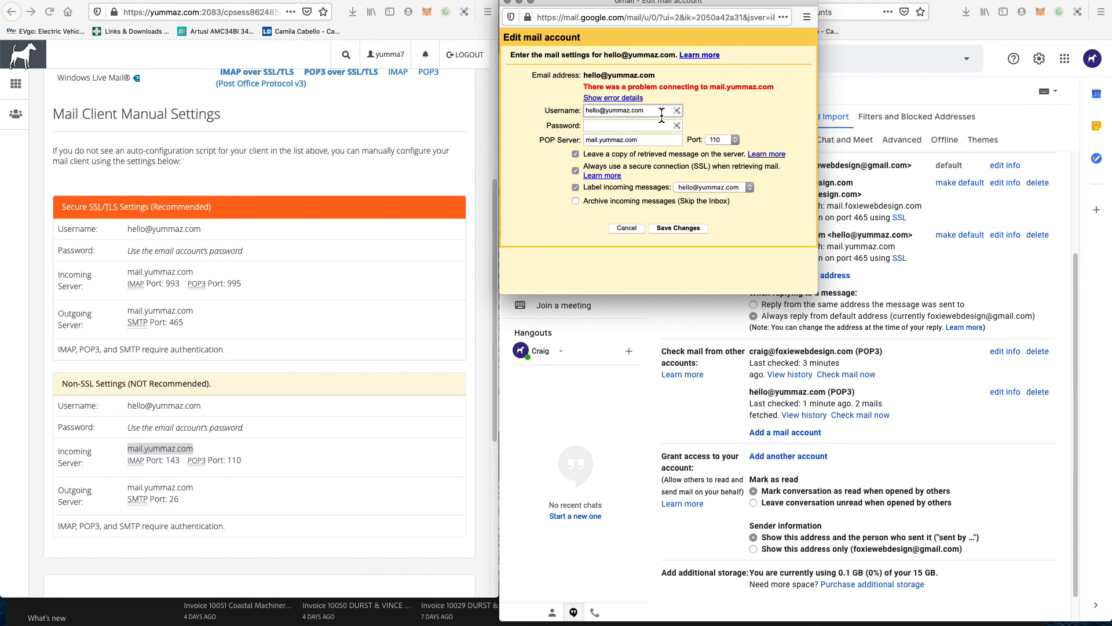
# Step: Turn SSL back off, re-enter the password, and save the corrected settings
pyautogui.click(641, 168)
pyautogui.click(669, 229)
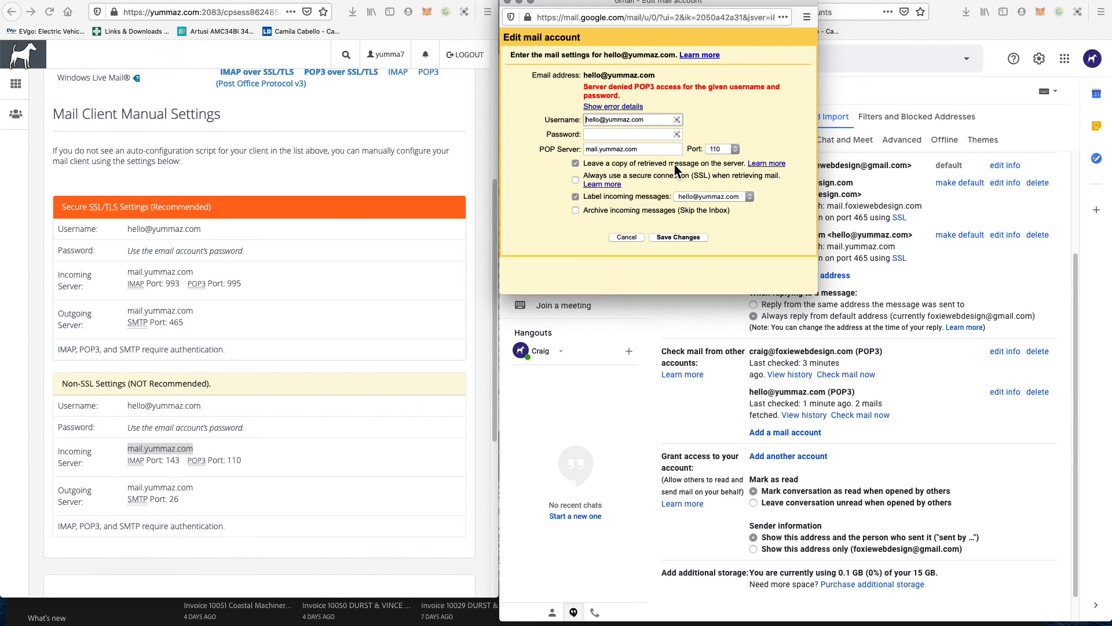
pyautogui.click(627, 132)
pyautogui.press('super+v')
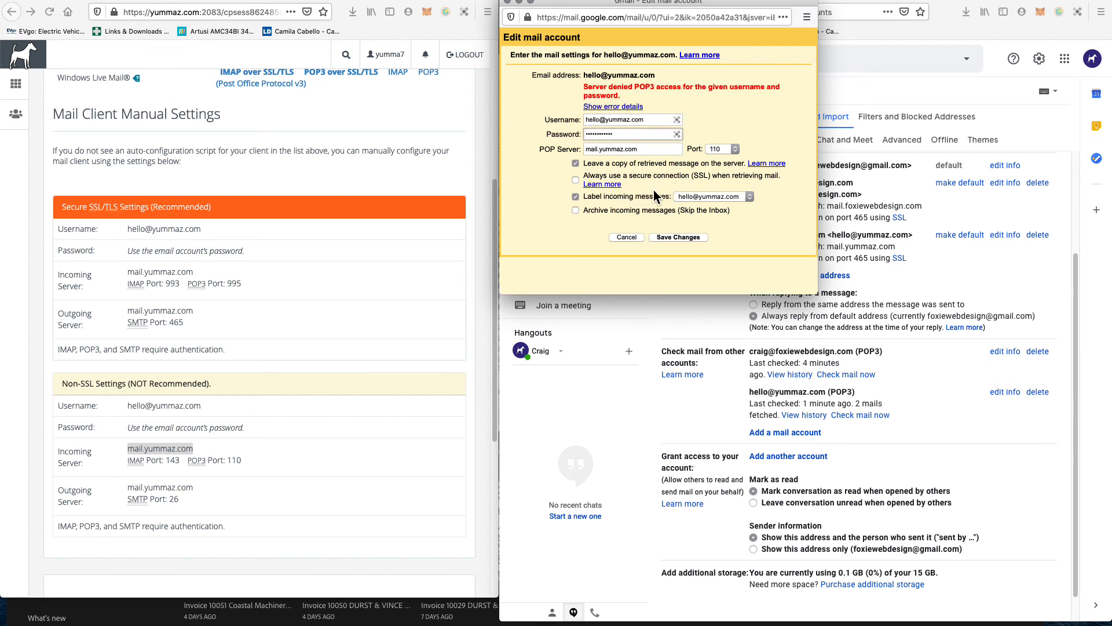
pyautogui.click(678, 243)
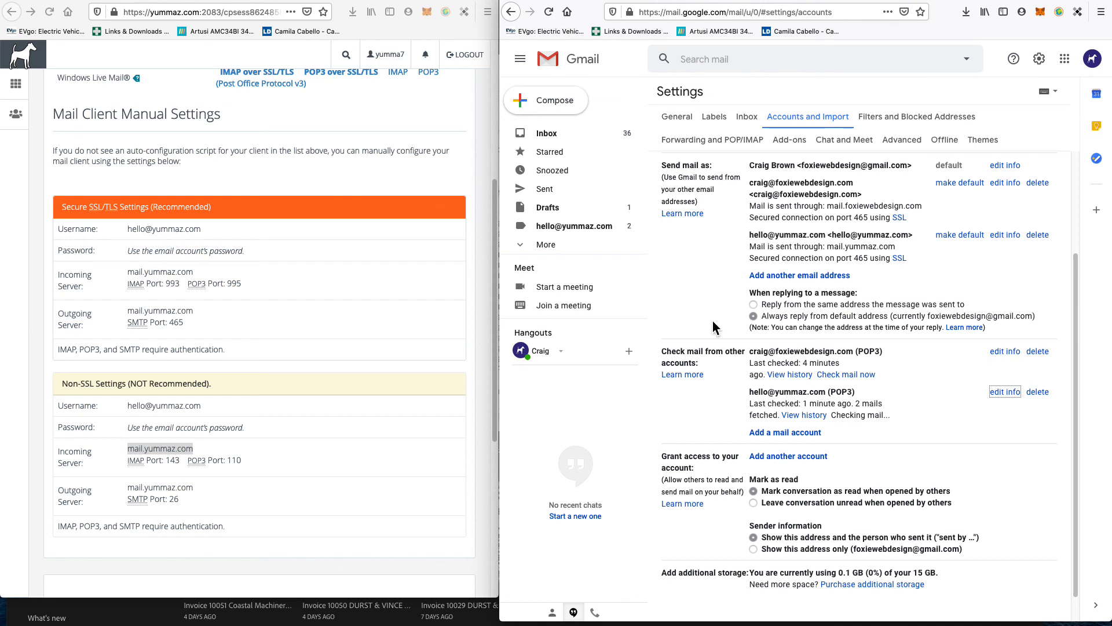
pyautogui.click(569, 113)
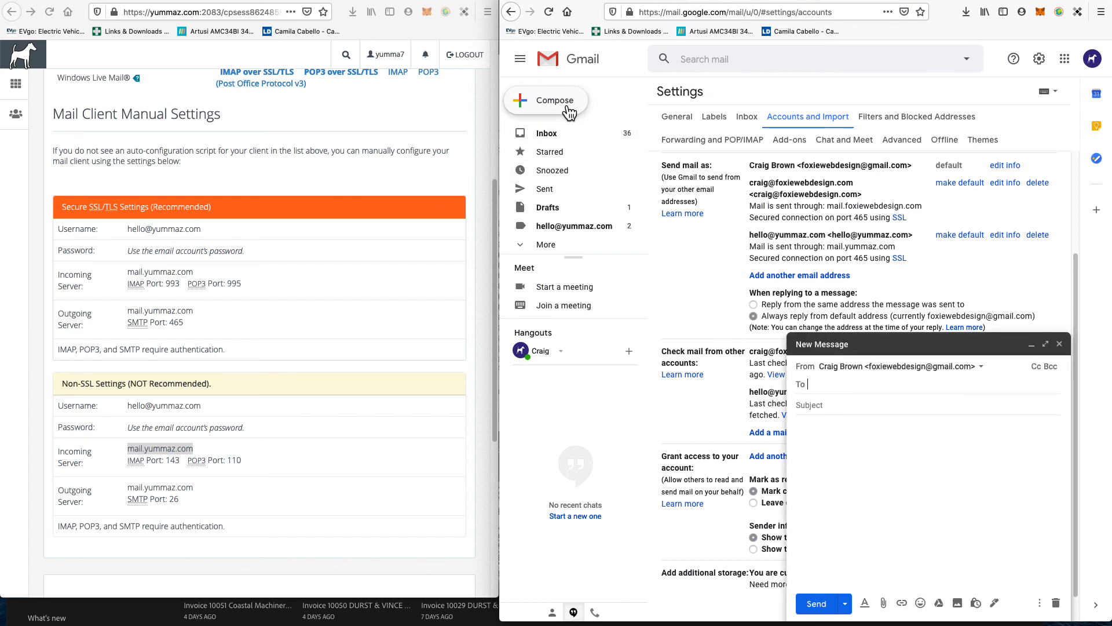
pyautogui.click(904, 374)
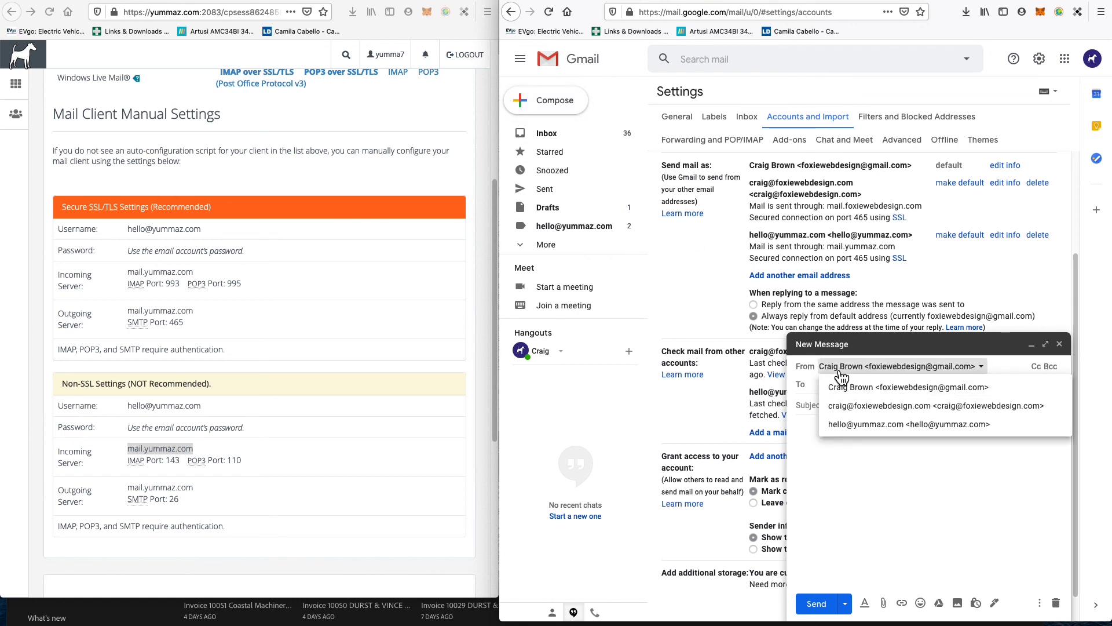
pyautogui.click(892, 429)
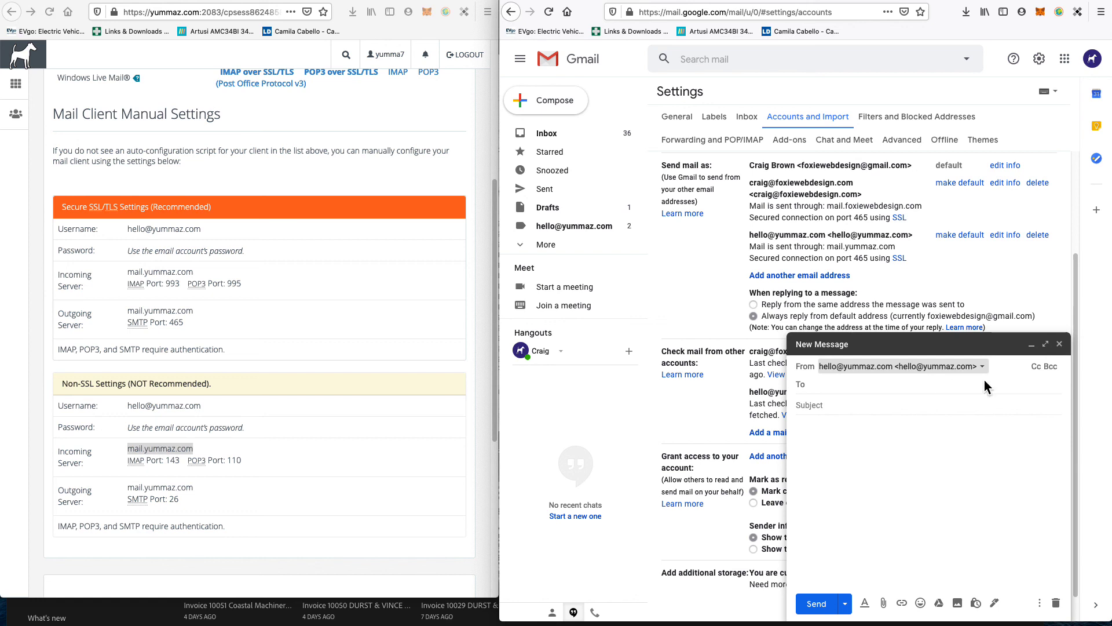
pyautogui.click(1035, 367)
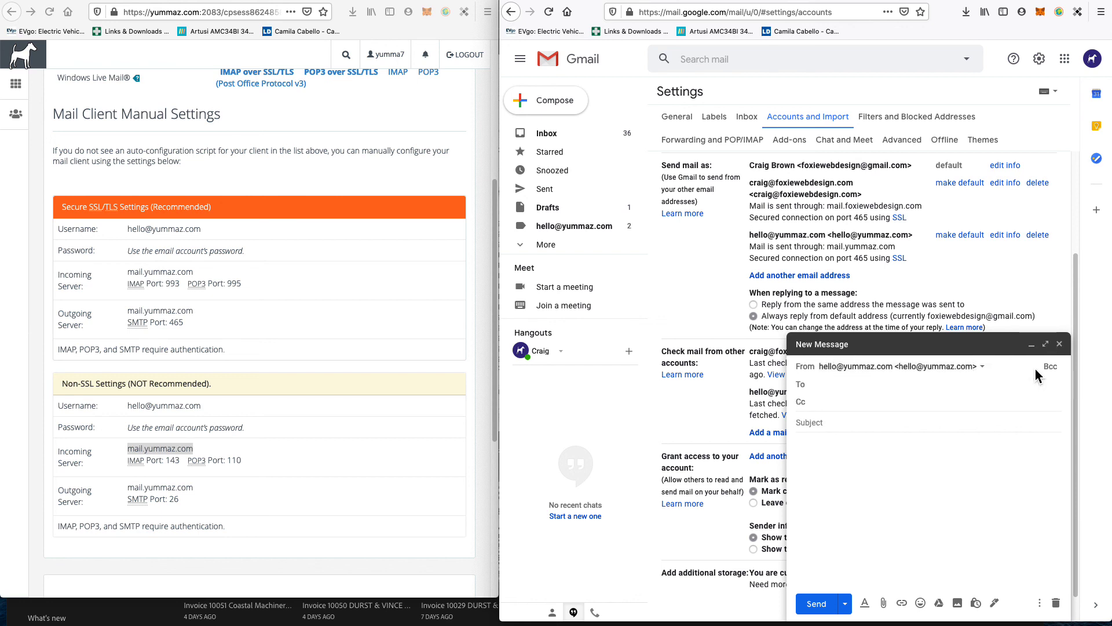
pyautogui.click(1049, 370)
# Step: Enter two trial Cc recipients, then select and delete them
pyautogui.write('david,')
pyautogui.press('Return')
pyautogui.write('pa')
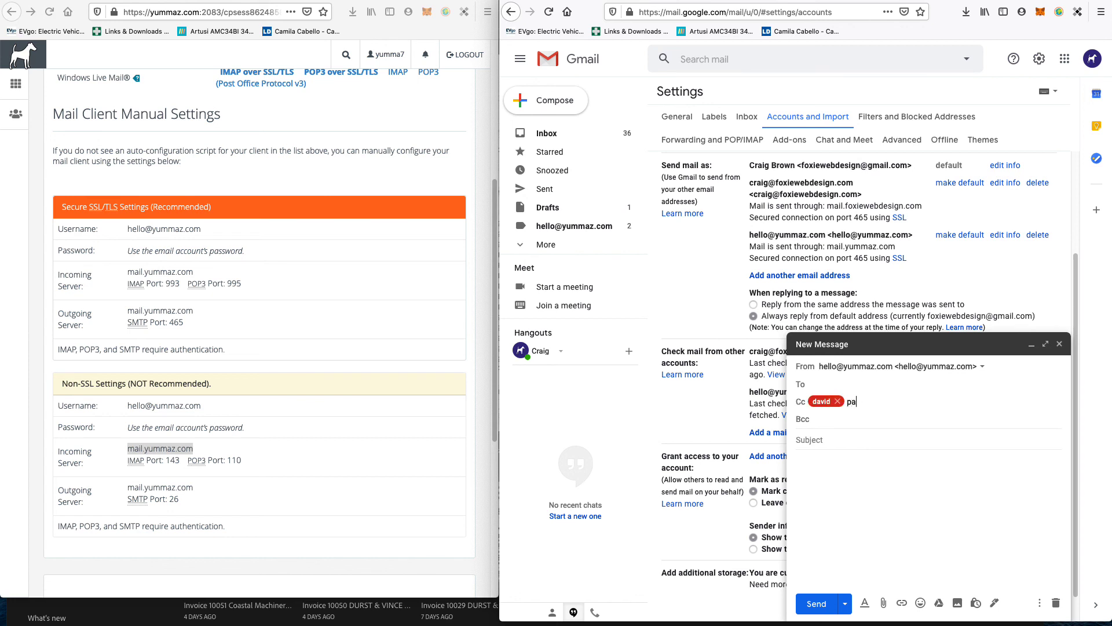
pyautogui.write('ul ma')
pyautogui.press('super+a')
pyautogui.press('BackSpace')
pyautogui.press('BackSpace')
# Step: Add trial Bcc recipients, then remove them, leaving Bcc empty
pyautogui.write('mark')
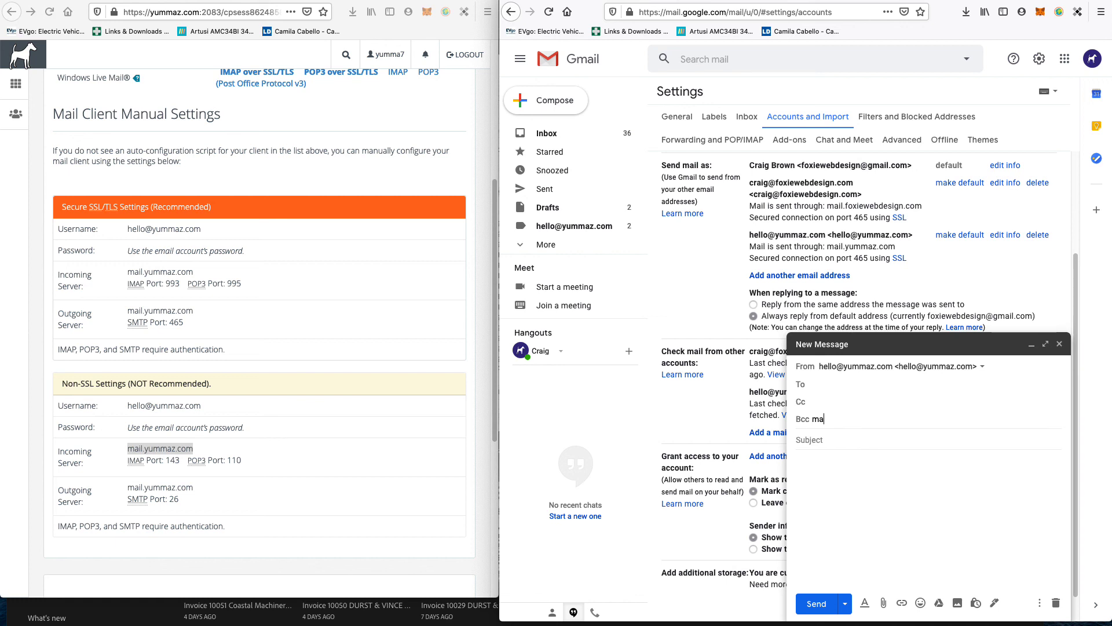
pyautogui.click(826, 403)
pyautogui.write('pau')
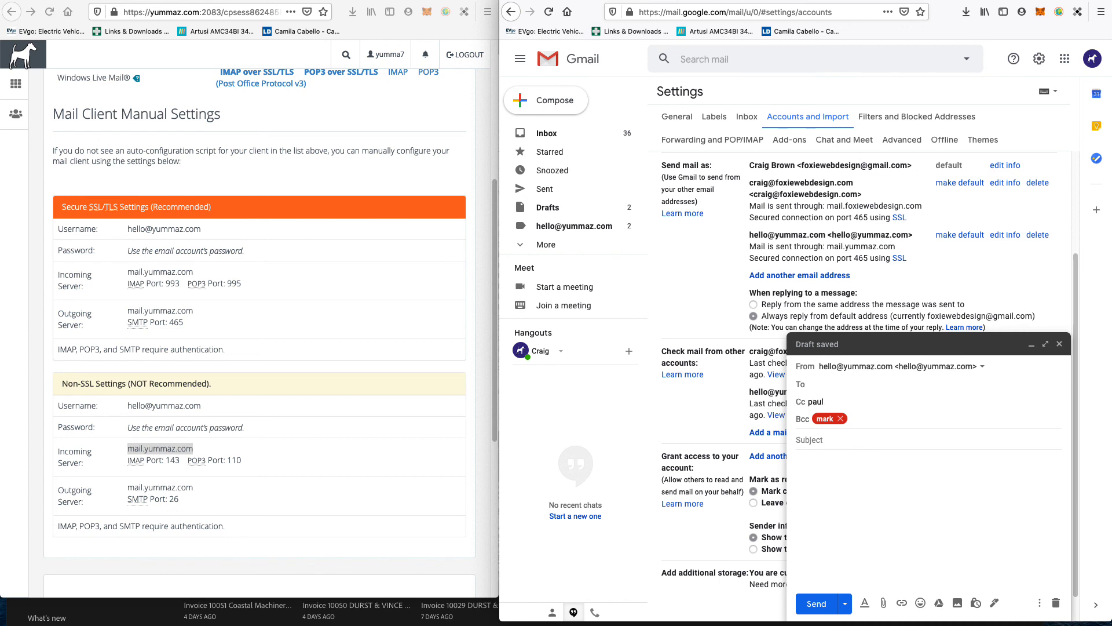
pyautogui.write('l mary')
pyautogui.click(840, 418)
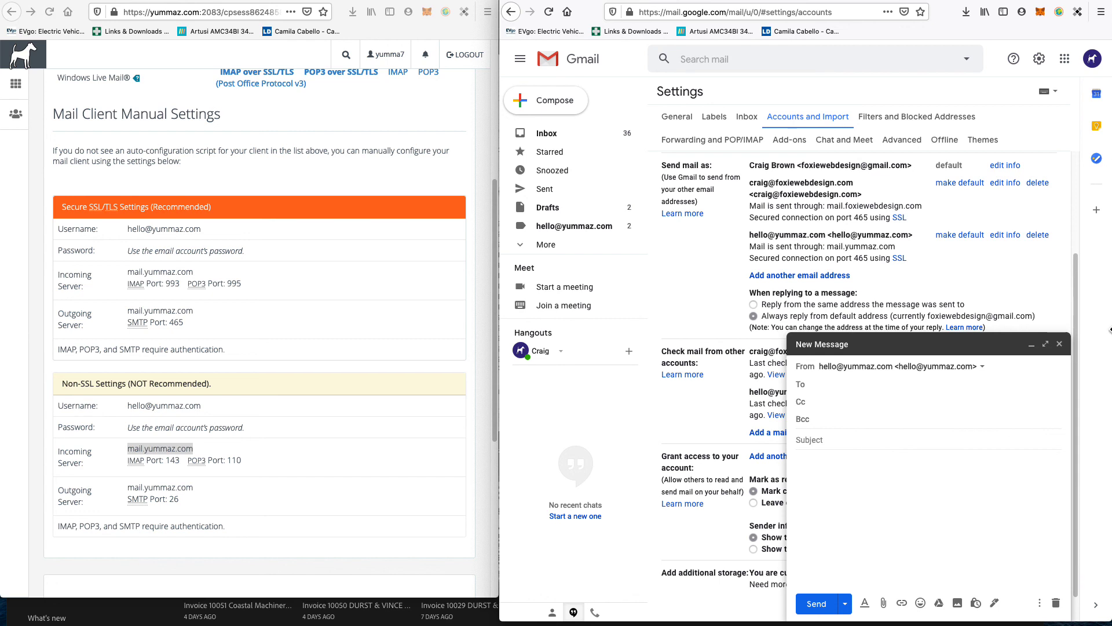
# Step: Discard the draft message and dismiss the mail search suggestions
pyautogui.click(1059, 343)
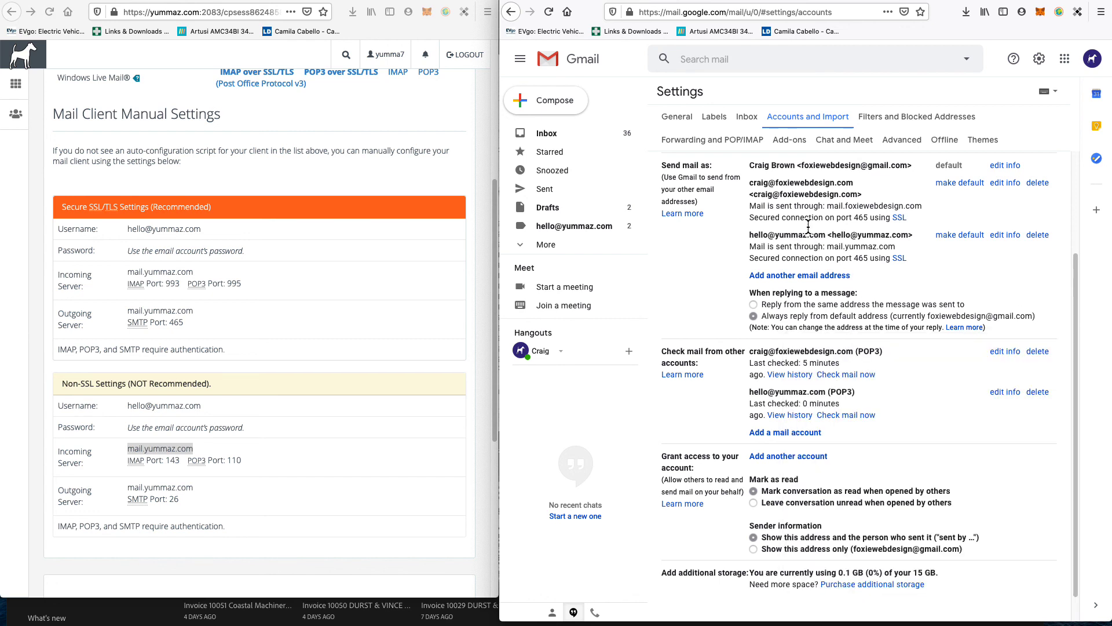
pyautogui.click(721, 65)
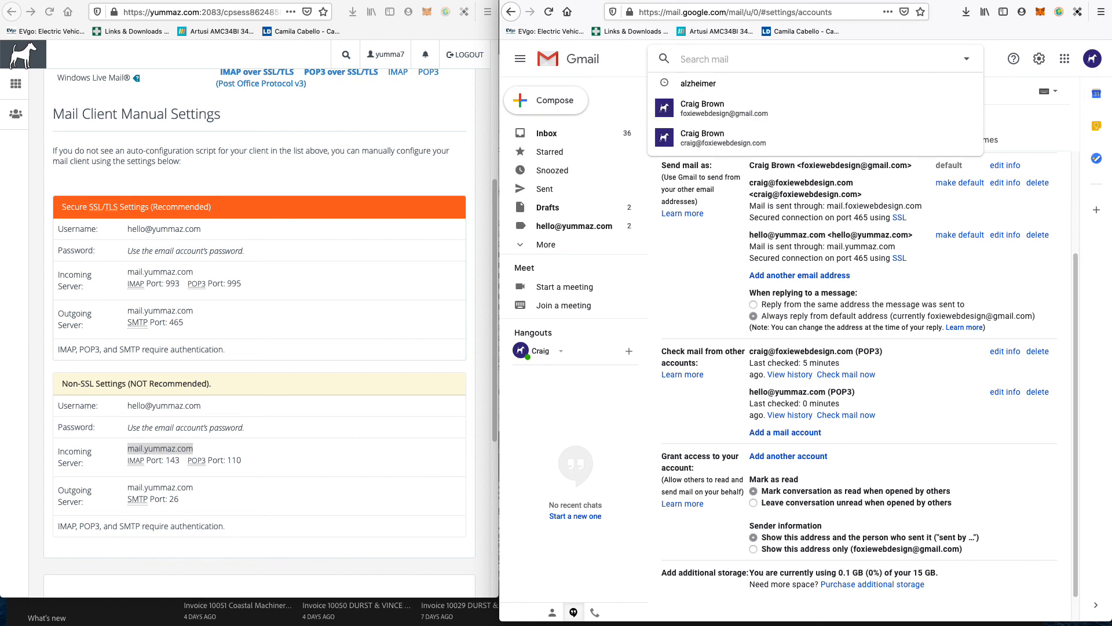
pyautogui.press('super+Tab')
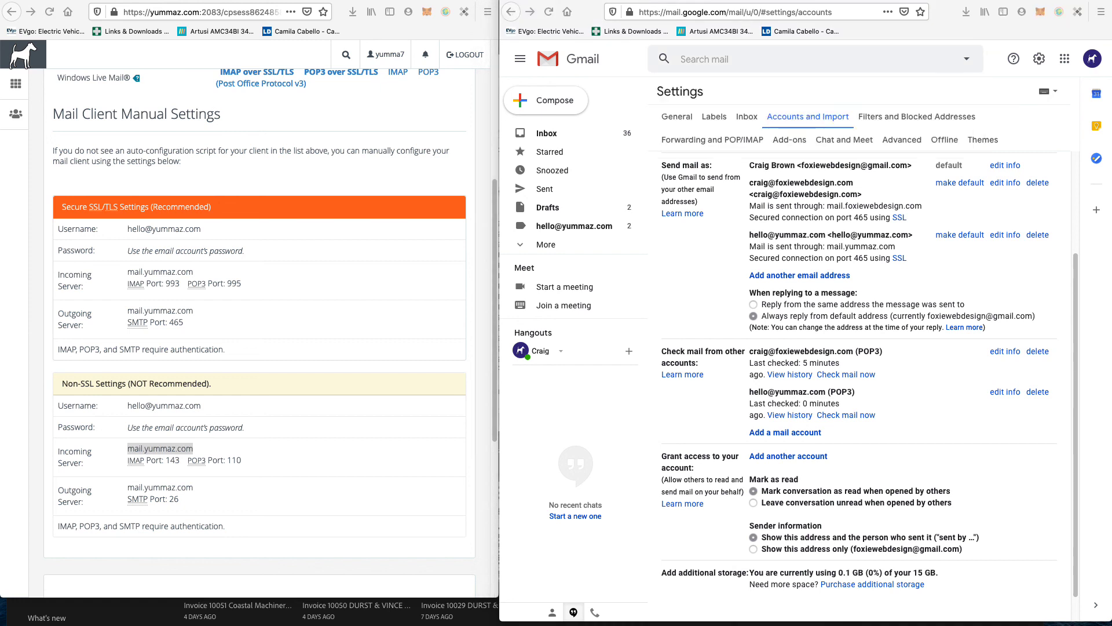